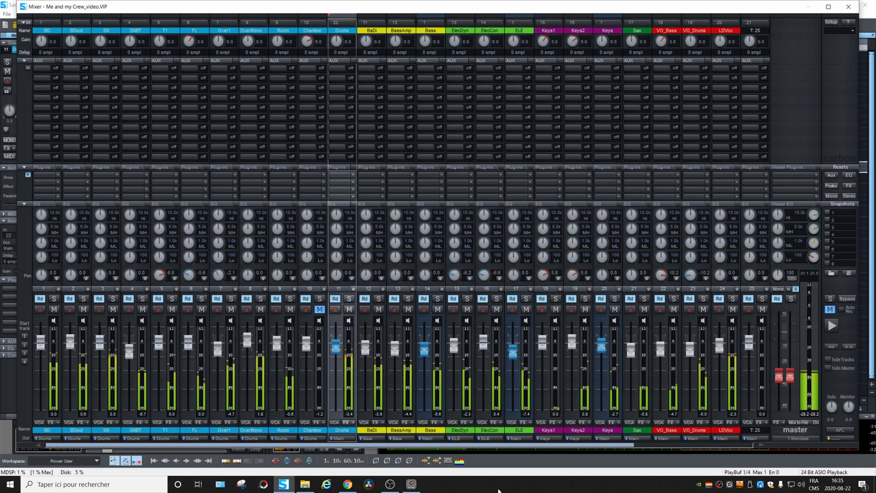
Play the mix for a while to hear it without reverb, and stop playback.
key("space")
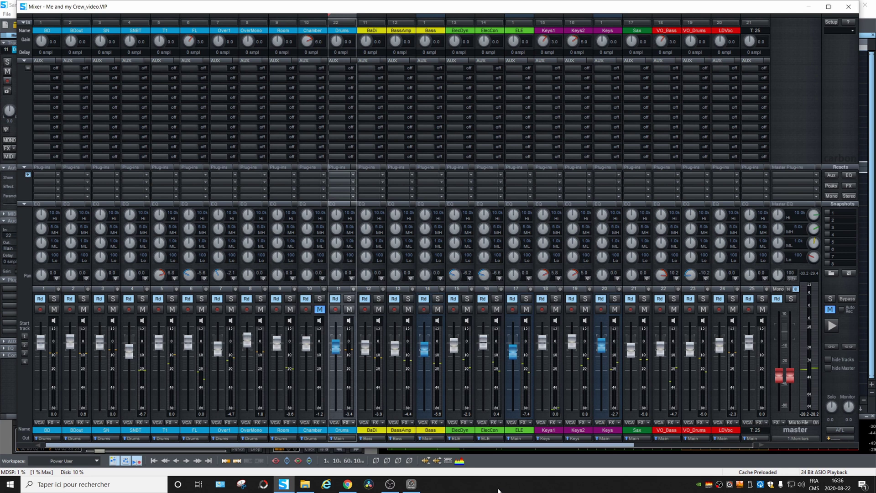
key("space")
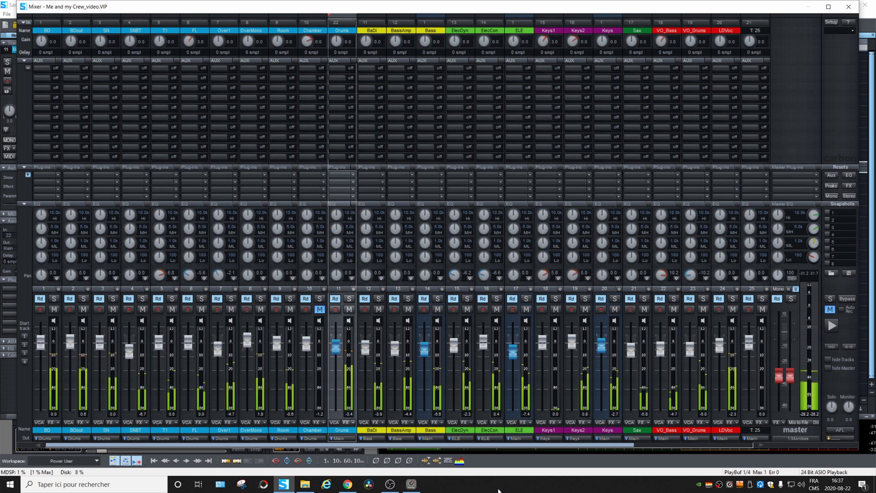
key("space")
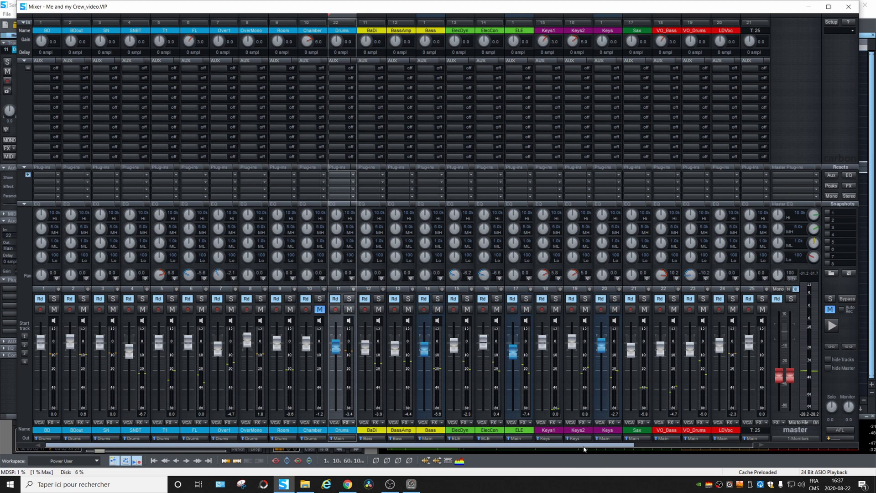
Insert the favorite plug-in FabFilter Pro-R on the MainVerb track, and close the plug-in window.
left_click_drag(584, 449, 743, 449)
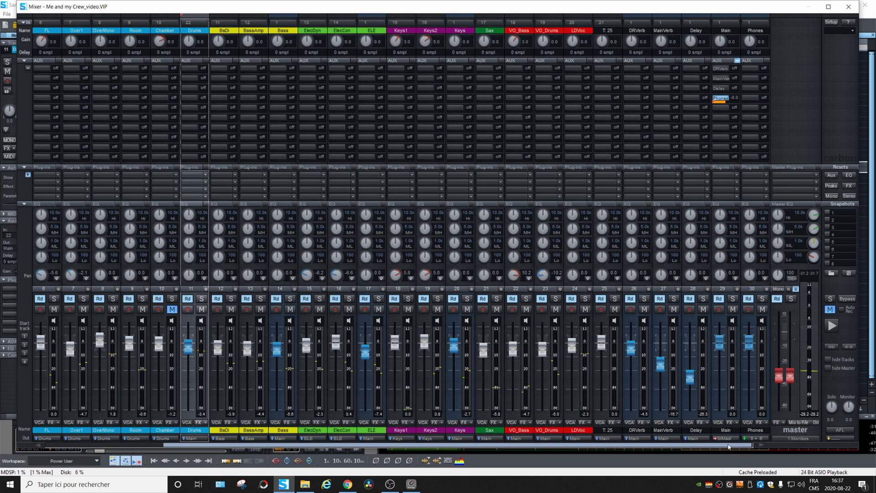
left_click(674, 431)
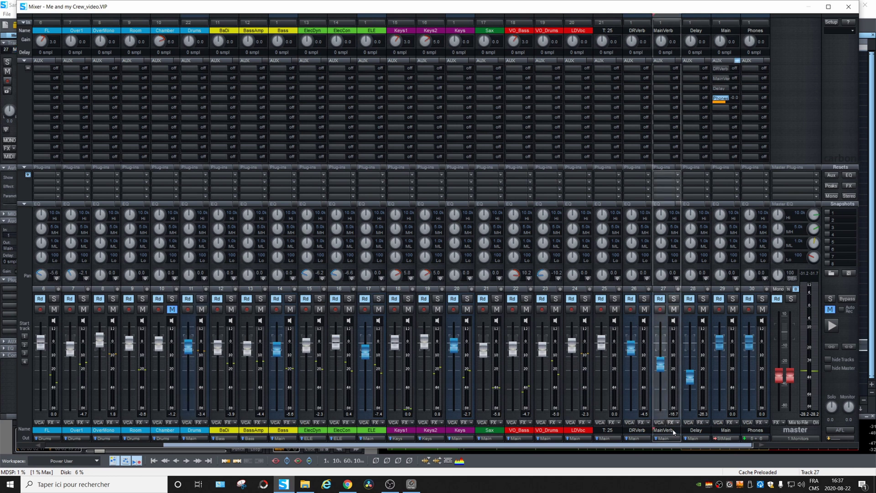
right_click(678, 175)
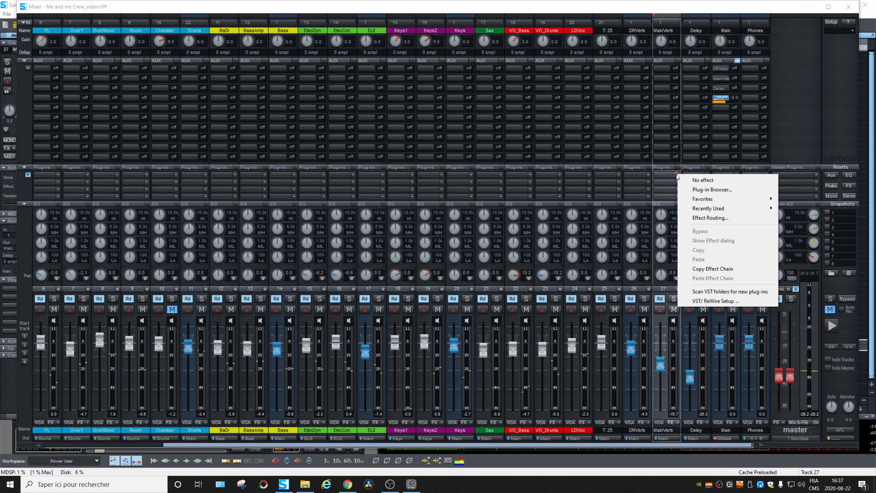
mouse_move(716, 203)
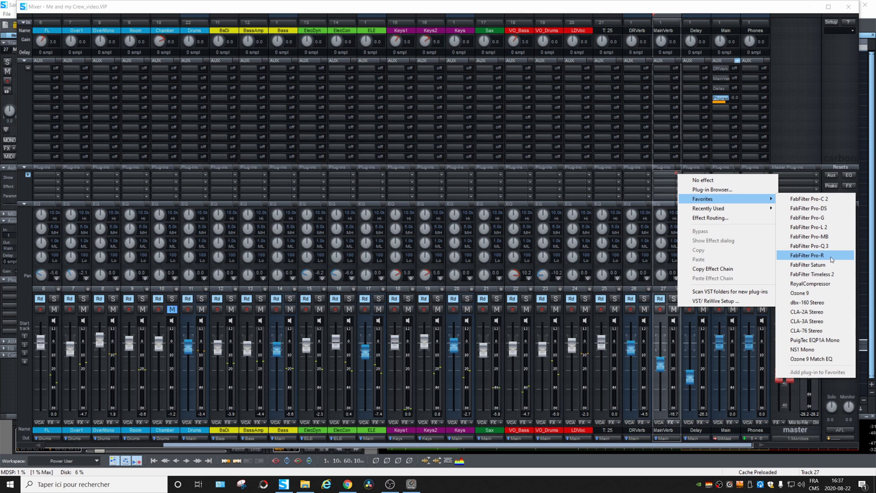
left_click(824, 256)
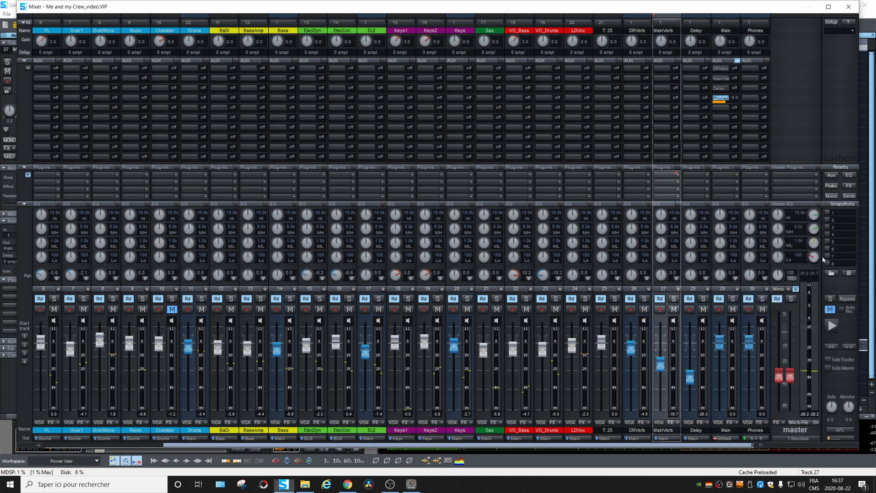
left_click_drag(788, 204, 603, 106)
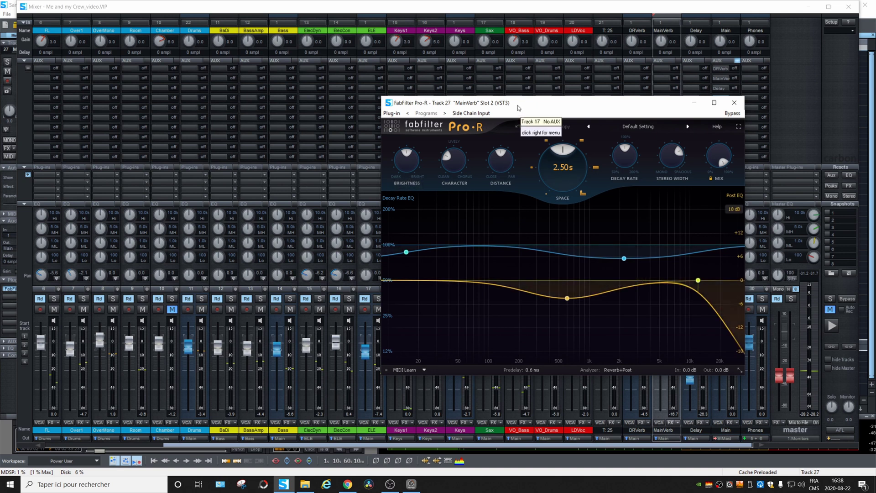
left_click_drag(516, 107, 516, 109)
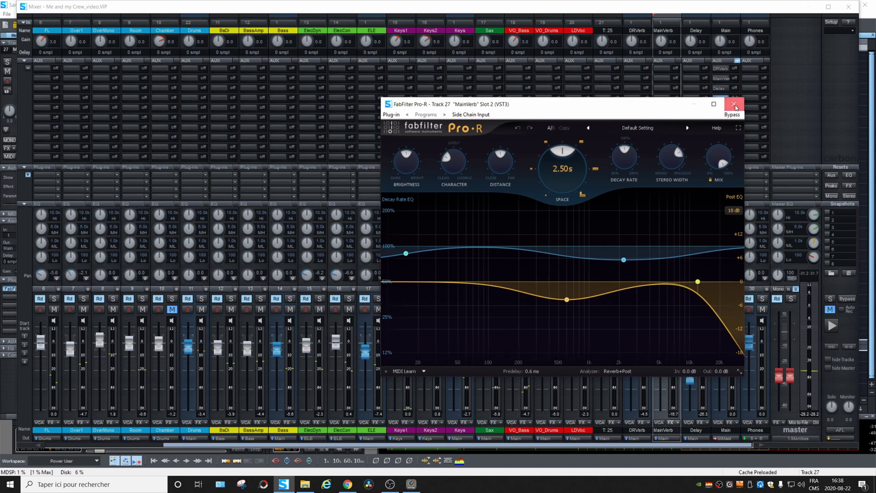
left_click(735, 105)
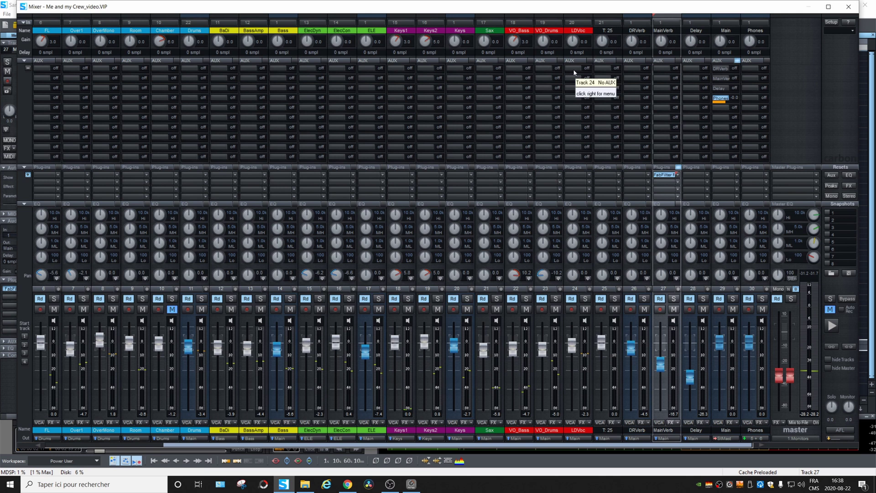
Send LDVoc at about -2.4 dB, VO_Bass at -3.3 dB, VO_Drums at -0.6 dB and Sax at -2.0 dB to MainVerb.
left_click(572, 85)
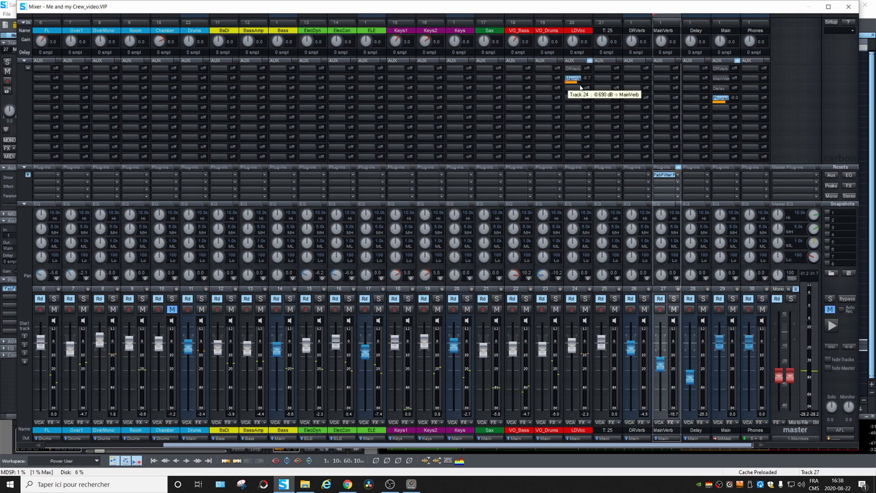
left_click_drag(581, 88, 567, 92)
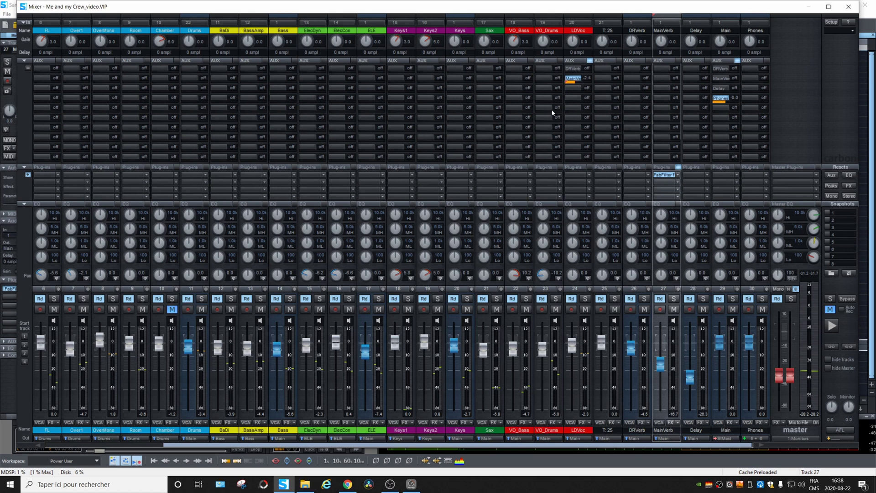
left_click(510, 86)
left_click(545, 86)
left_click_drag(547, 84, 549, 84)
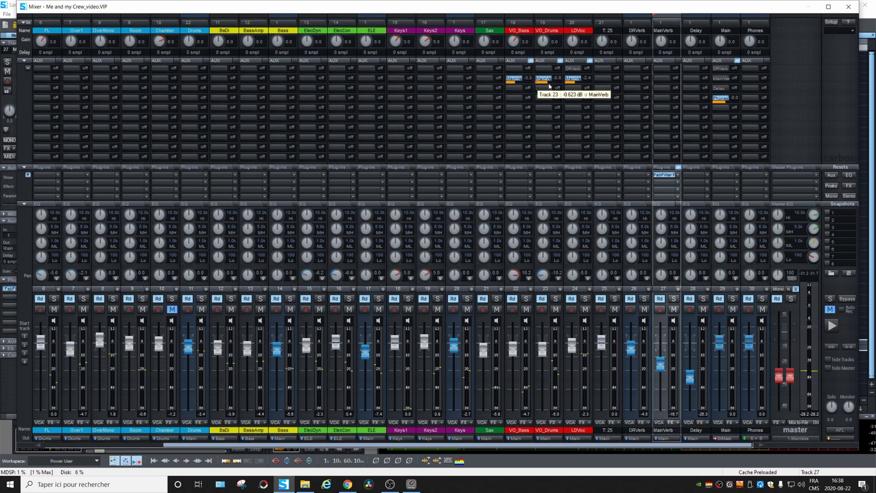
left_click(485, 85)
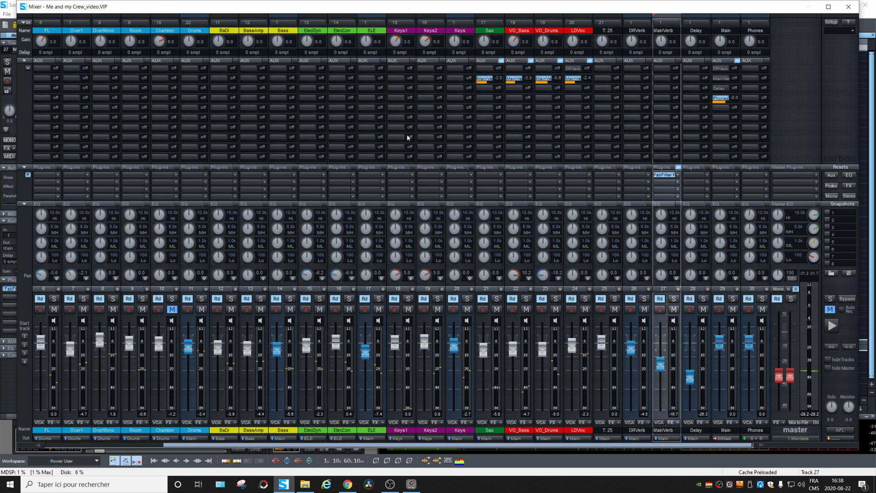
Audition the Keys bus in solo, send it to MainVerb at about -1.3 dB, and unsolo it.
left_click(465, 299)
key("space")
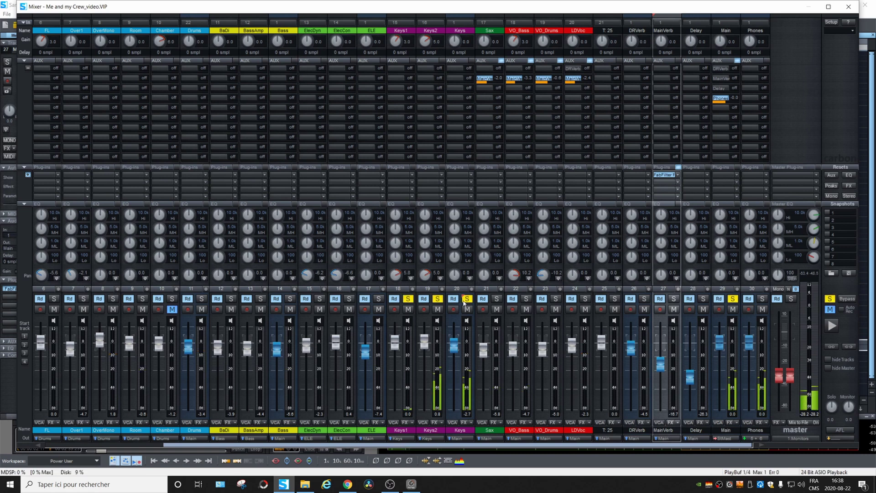
key("space")
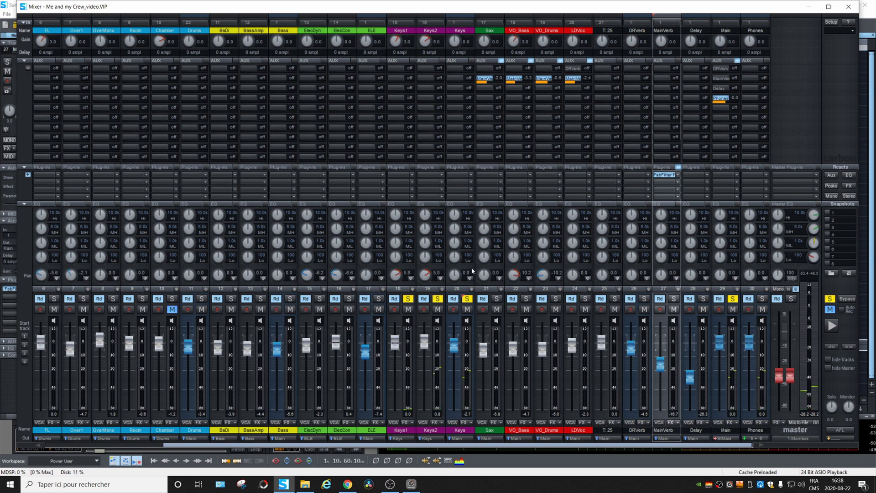
left_click_drag(450, 81, 463, 86)
left_click(467, 299)
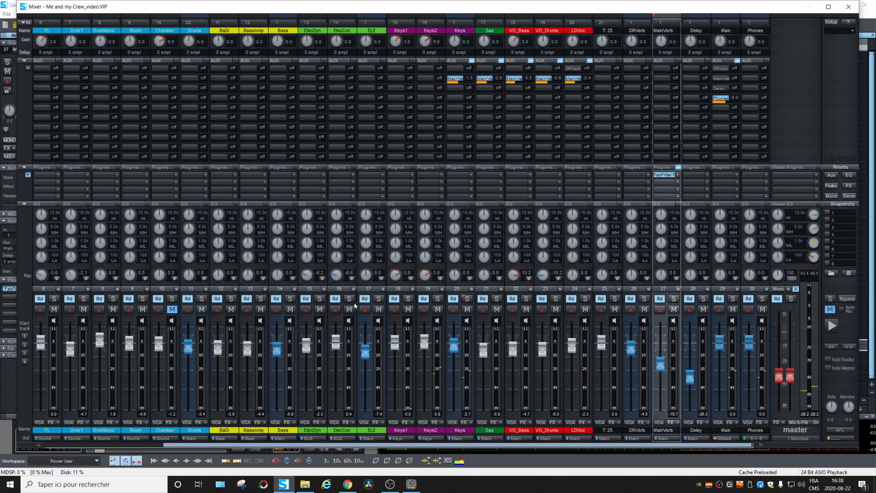
Solo the ELE bus, send it to MainVerb at about -2.8 dB, and clear all solos.
left_click(379, 299)
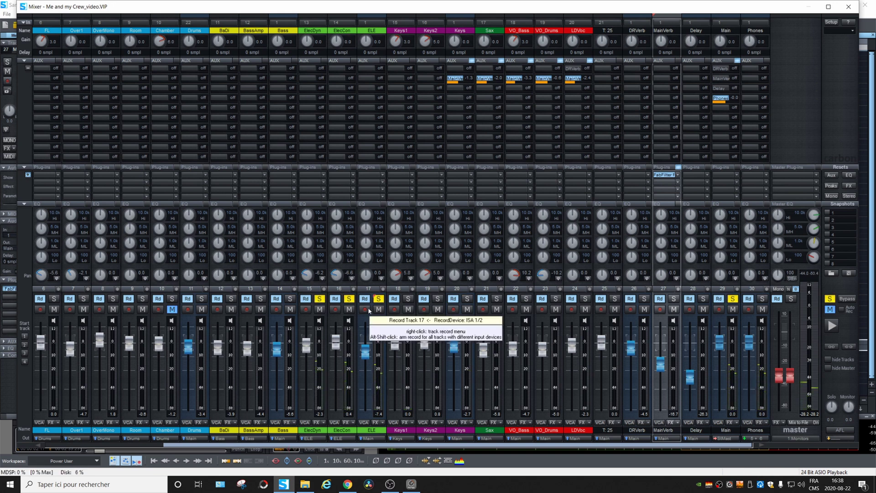
left_click(366, 84)
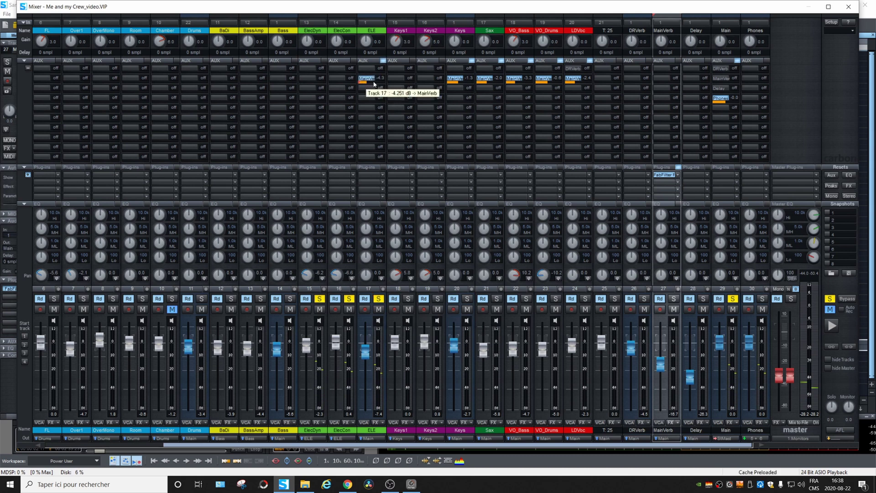
left_click(396, 93)
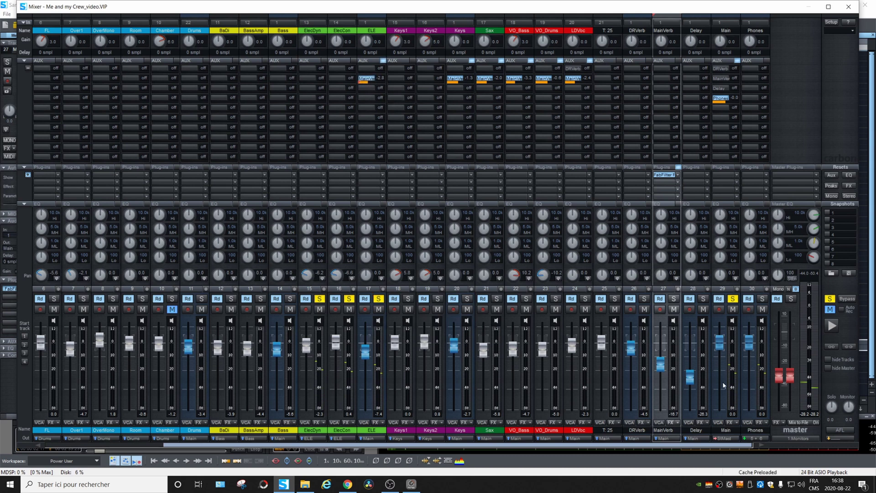
left_click(832, 301)
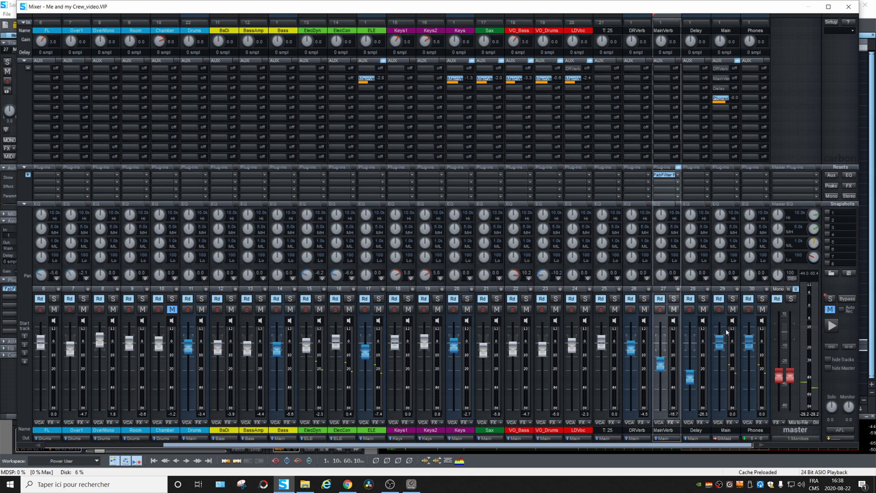
Solo the MainVerb track and raise its volume to about -0.8 dB during playback.
left_click(674, 299)
key("space")
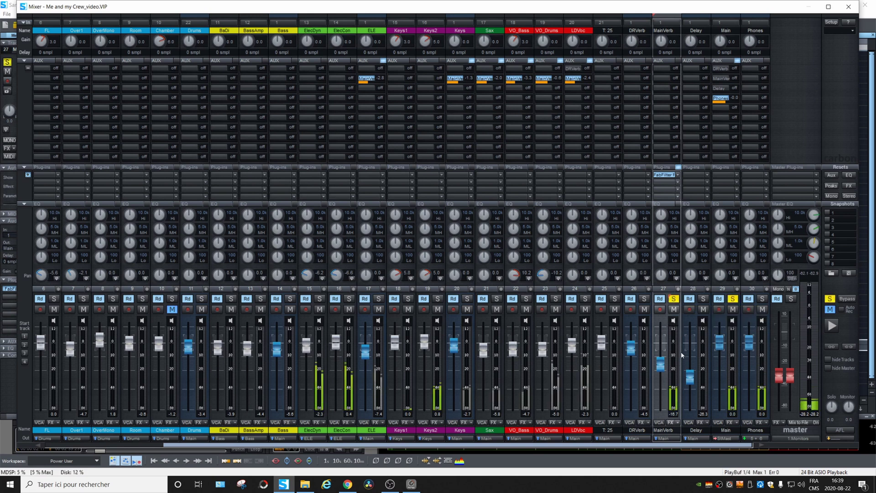
left_click_drag(666, 368, 665, 348)
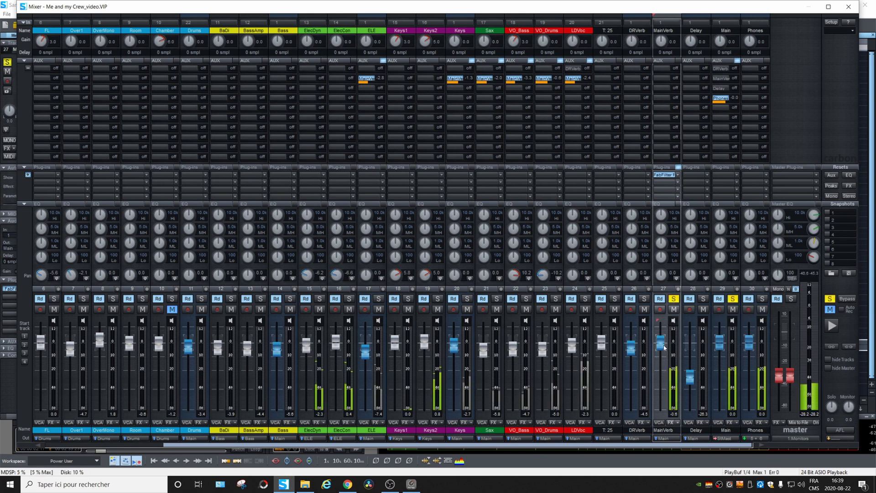
key("space")
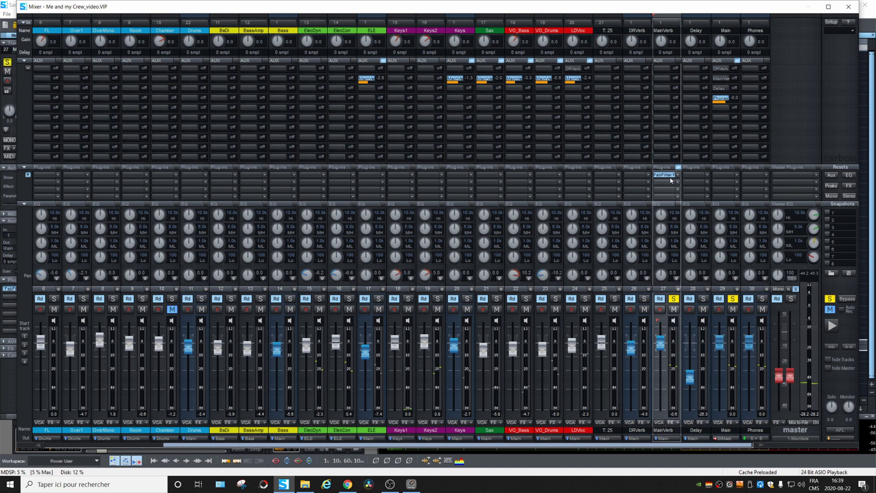
During playback, lower the low band of Pro-R's decay rate curve and add Post EQ points near 72 Hz and at about 13 Hz, -14 dB.
key("space")
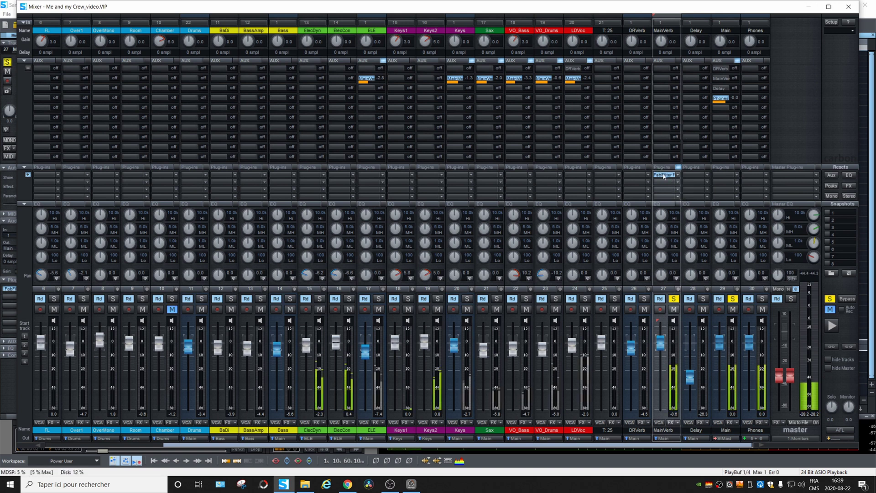
double_click(663, 176)
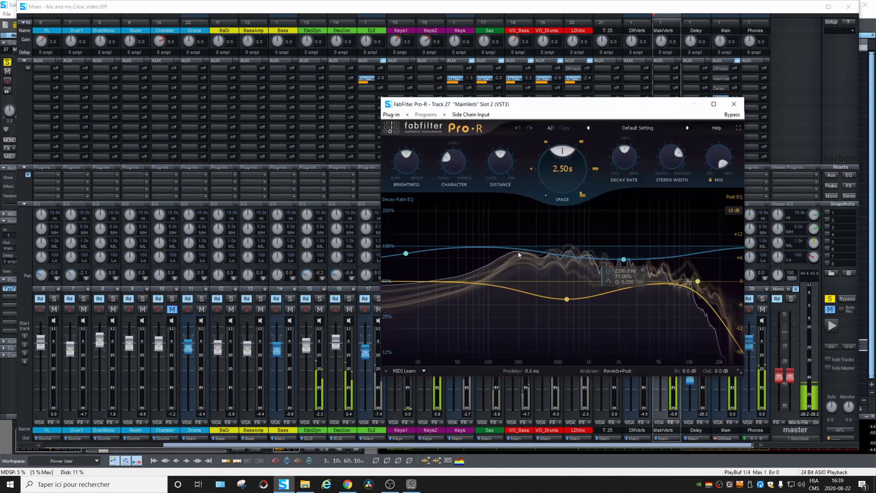
left_click_drag(406, 253, 474, 281)
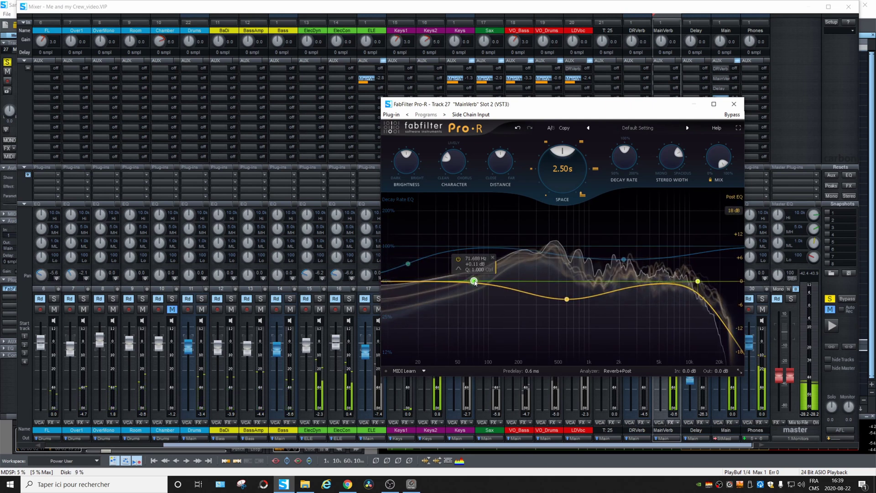
left_click_drag(385, 282, 393, 339)
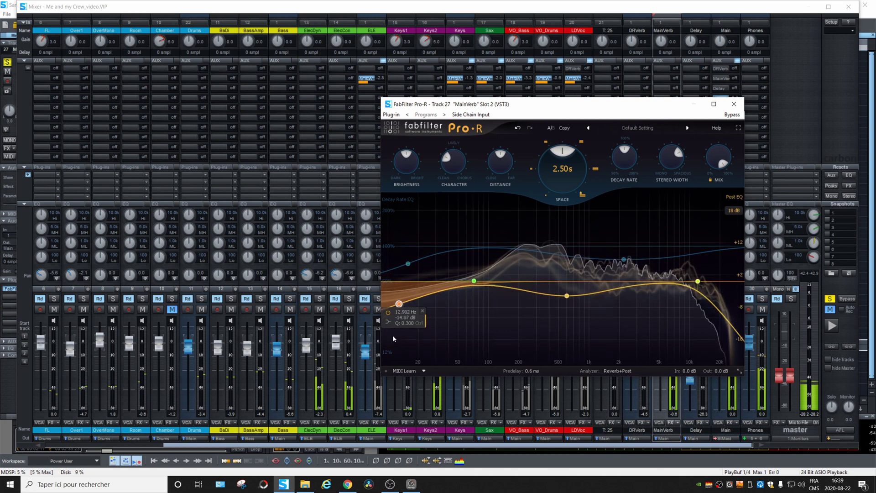
Increase Pro-R's stereo width and brightness, reduce its distance, set the space to 2.02 s, and close the plug-in after stopping playback.
left_click_drag(673, 159, 674, 141)
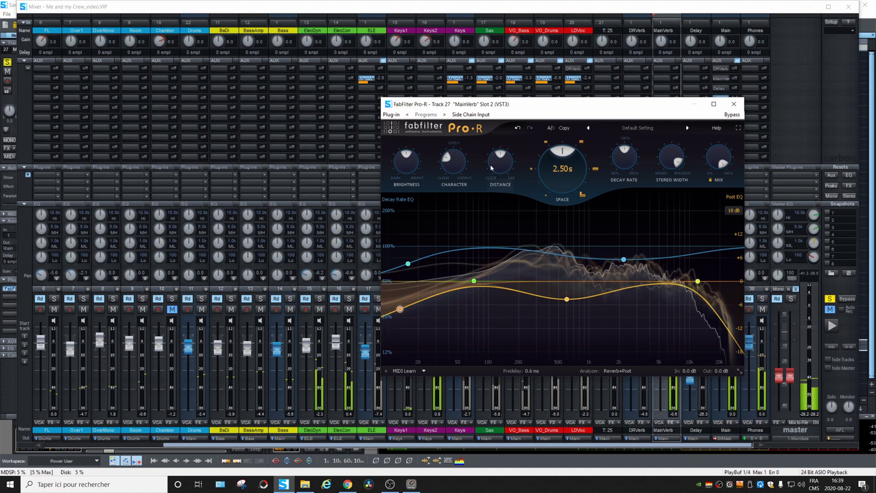
left_click_drag(490, 170, 480, 193)
left_click_drag(400, 176, 399, 168)
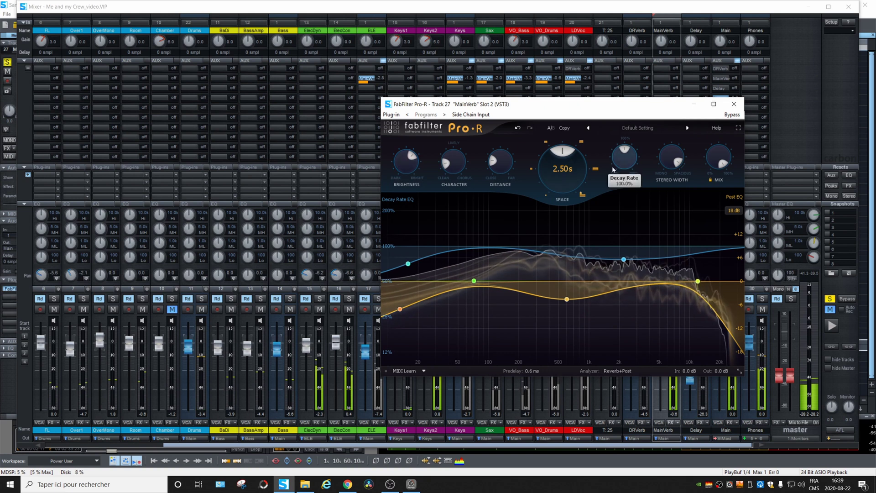
left_click_drag(560, 149, 561, 153)
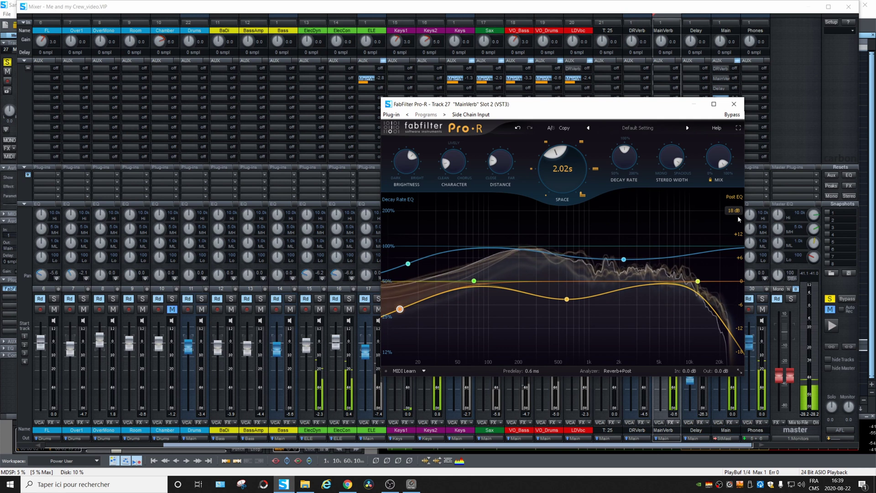
key("space")
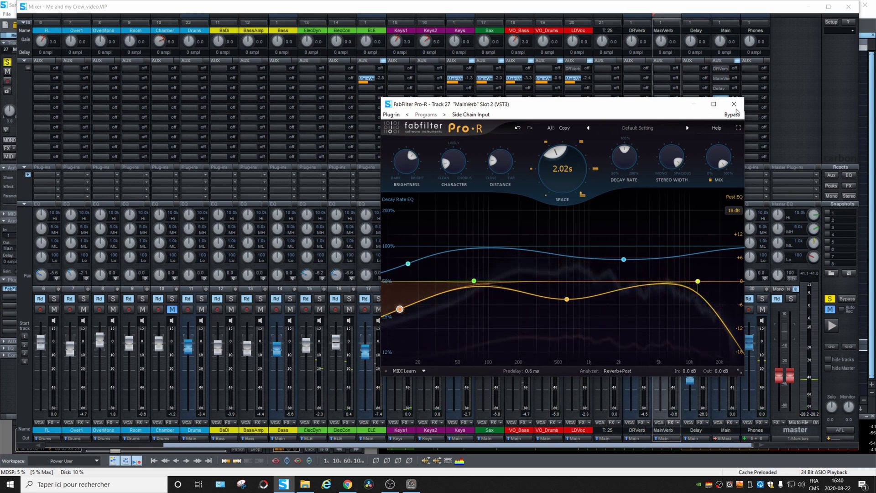
left_click(734, 105)
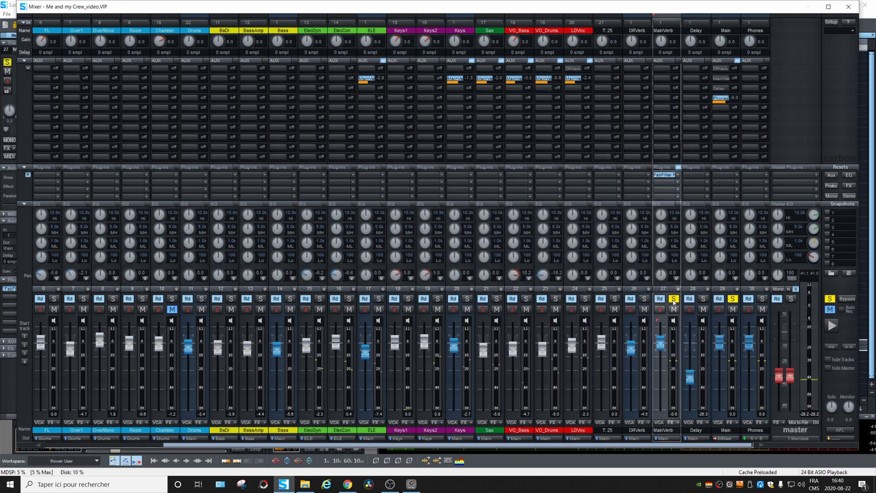
Unsolo the MainVerb track and play the full mix with the reverb.
left_click(673, 299)
key("space")
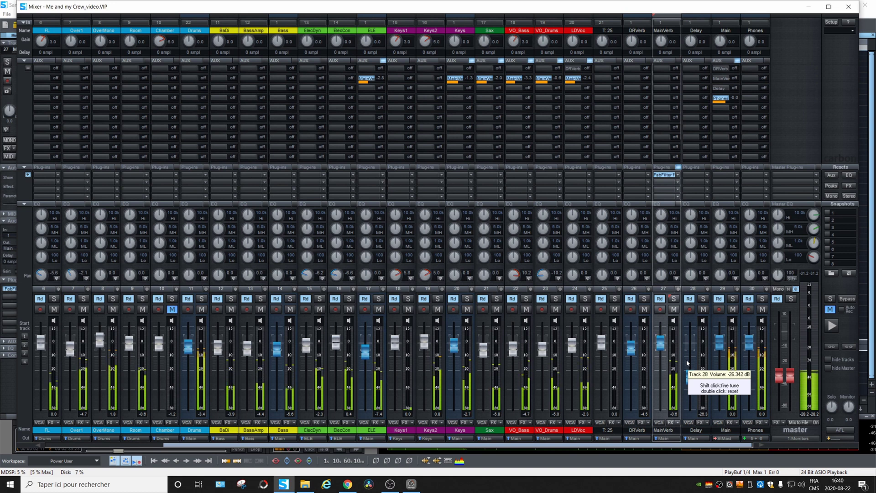
Pull the MainVerb volume down to silence and bring it back up to about -7.9 dB while the mix plays.
key("space")
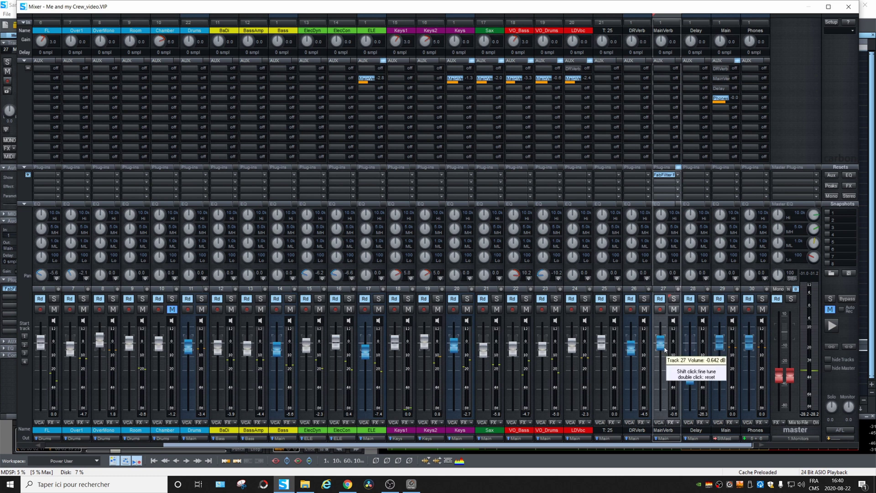
left_click_drag(663, 345, 658, 430)
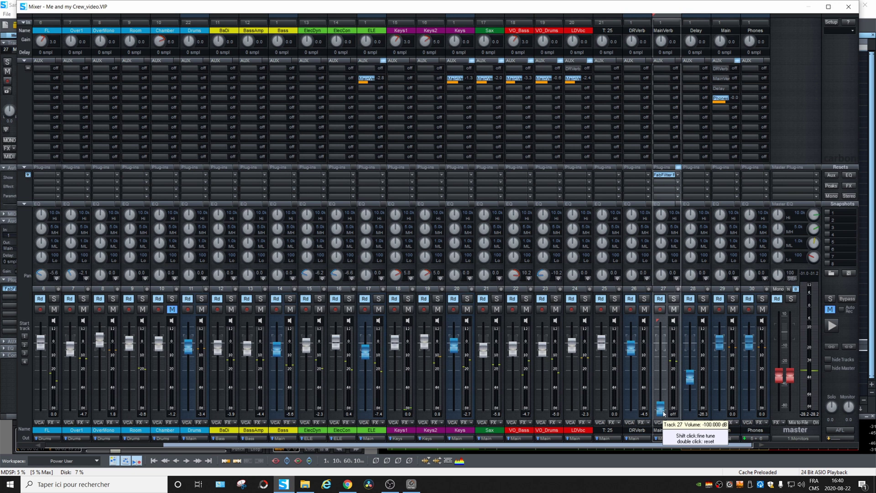
left_click_drag(665, 414, 668, 358)
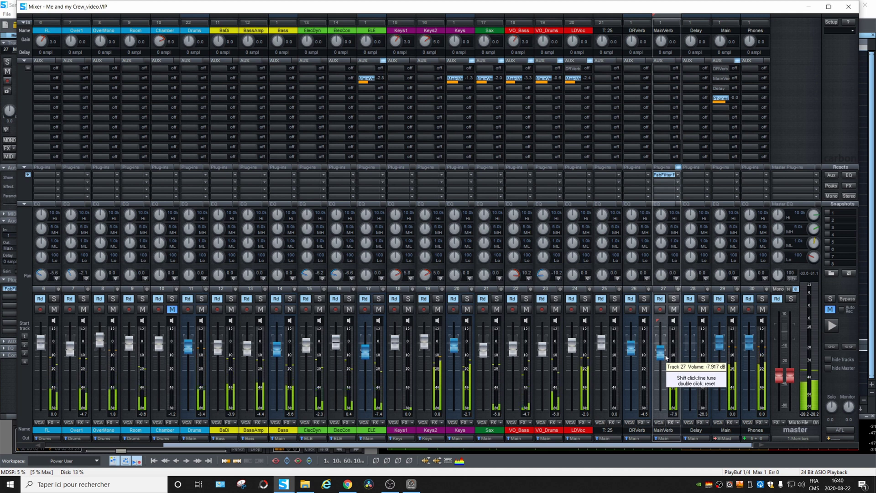
key("space")
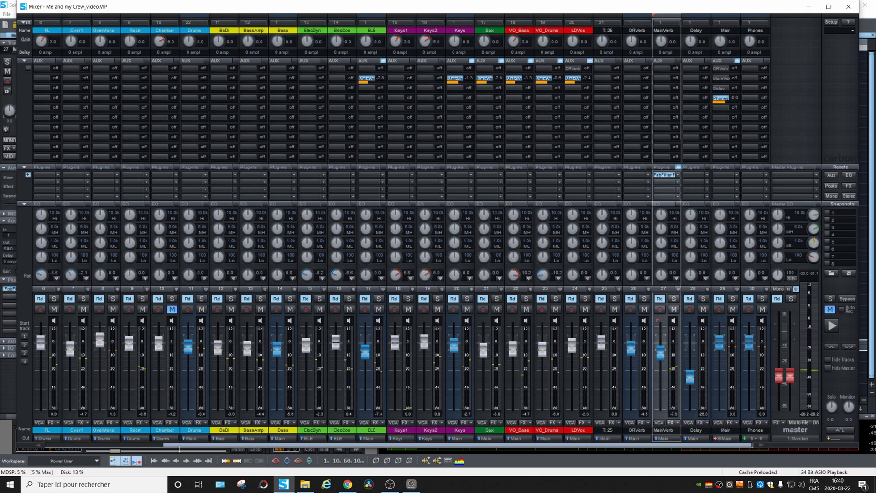
Solo the Drums group, unmute the Chamber track, and listen to Chamber alone through the Drums bus.
left_click_drag(185, 447, 48, 447)
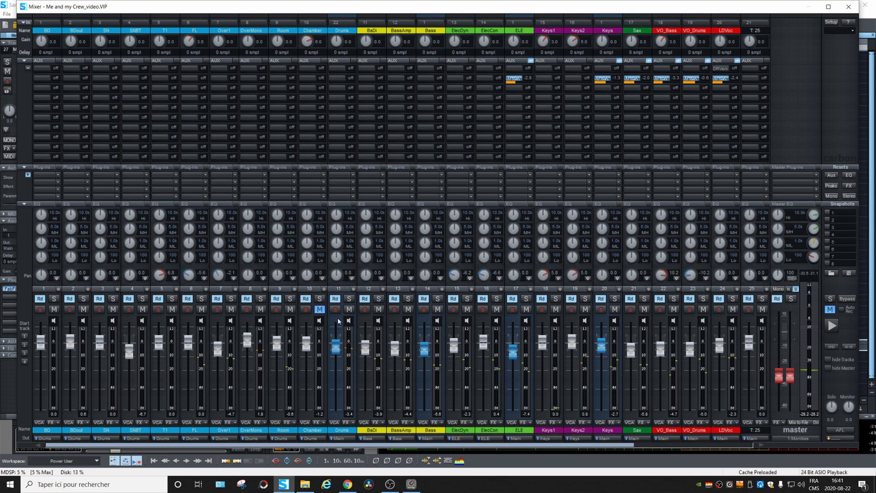
left_click(350, 300)
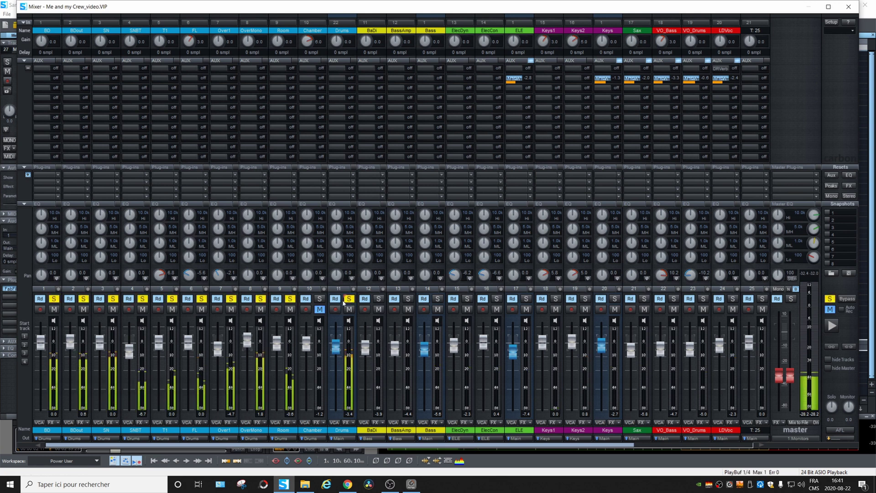
left_click(320, 298)
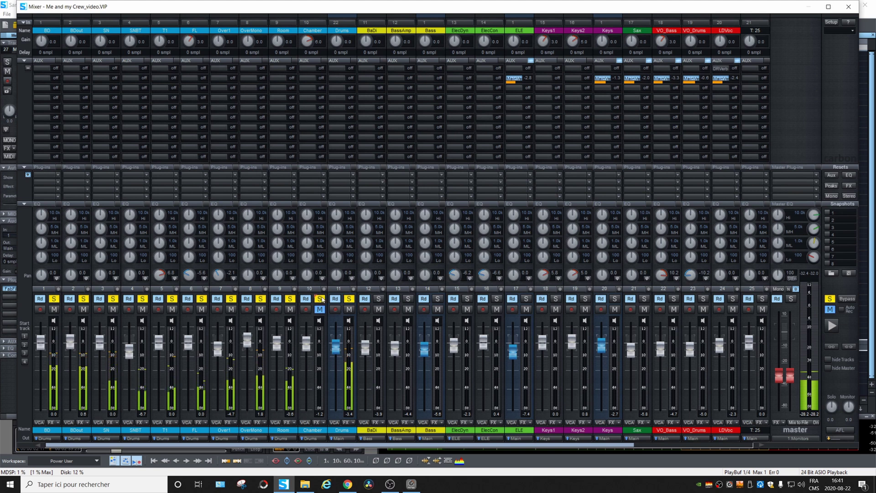
left_click(319, 309)
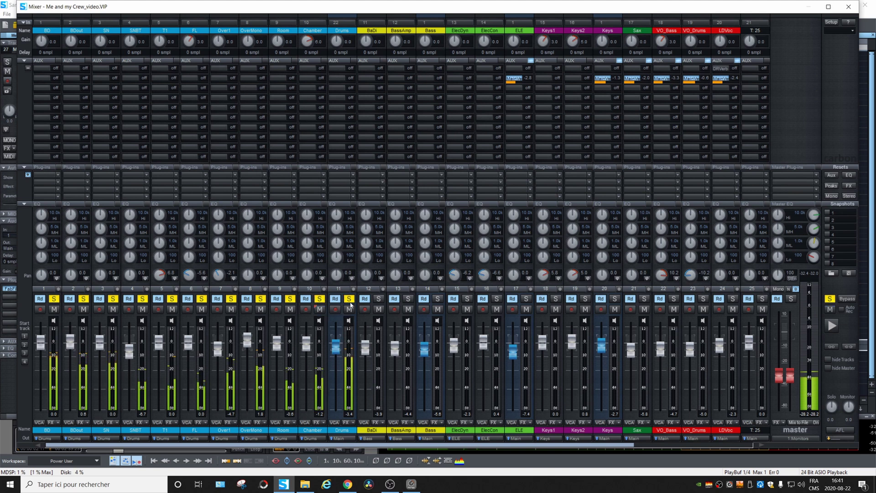
left_click(349, 300)
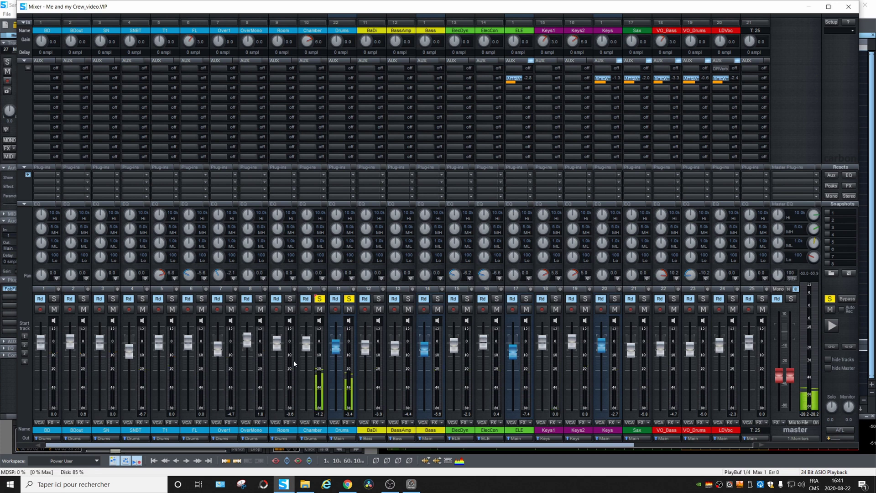
key("space")
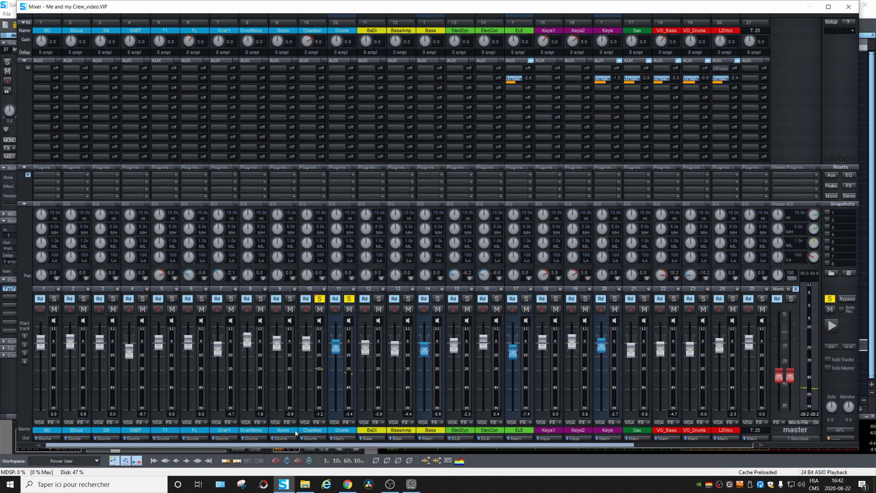
Audition the Room track and the Over1 overhead track, each soloed separately through the Drums bus.
left_click(321, 301)
left_click(290, 300)
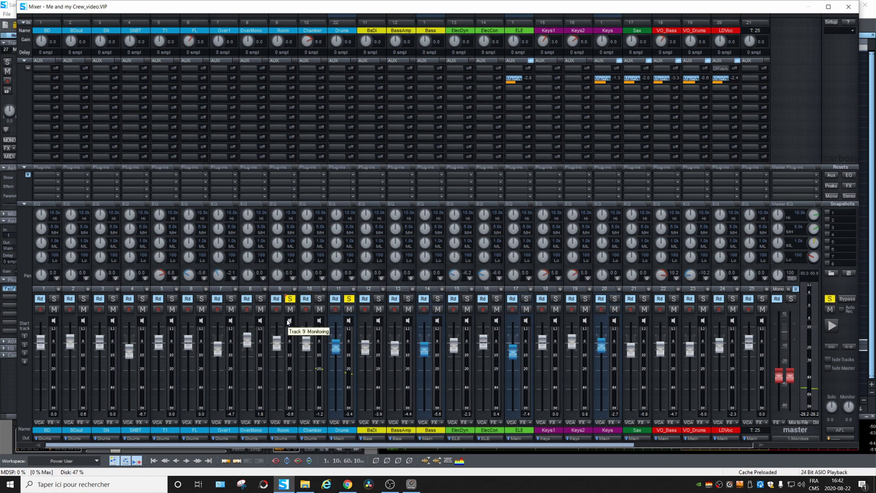
key("space")
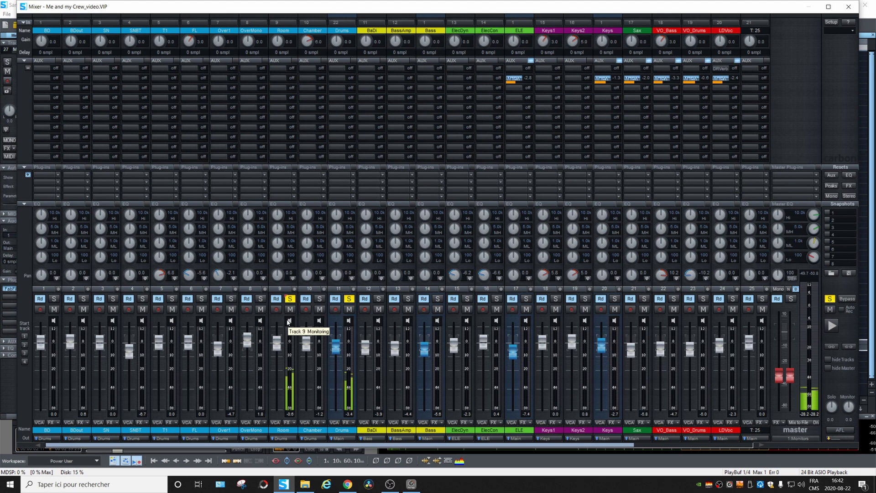
key("space")
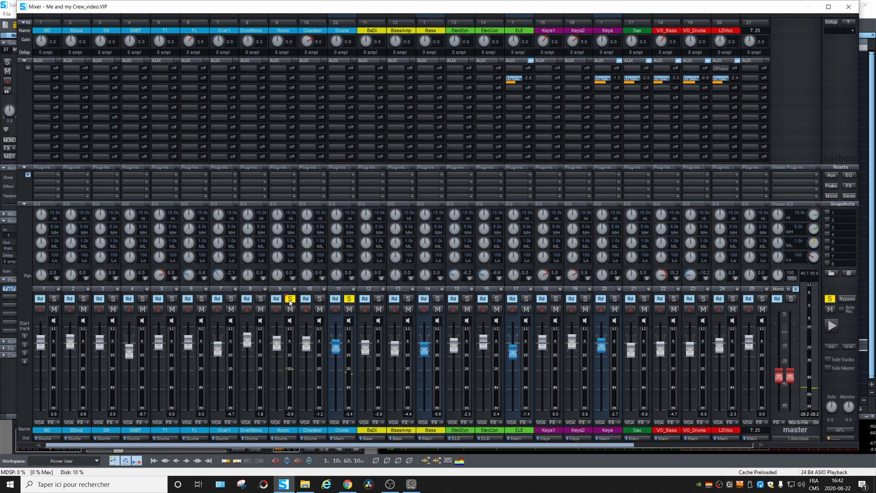
left_click(260, 300)
key("space")
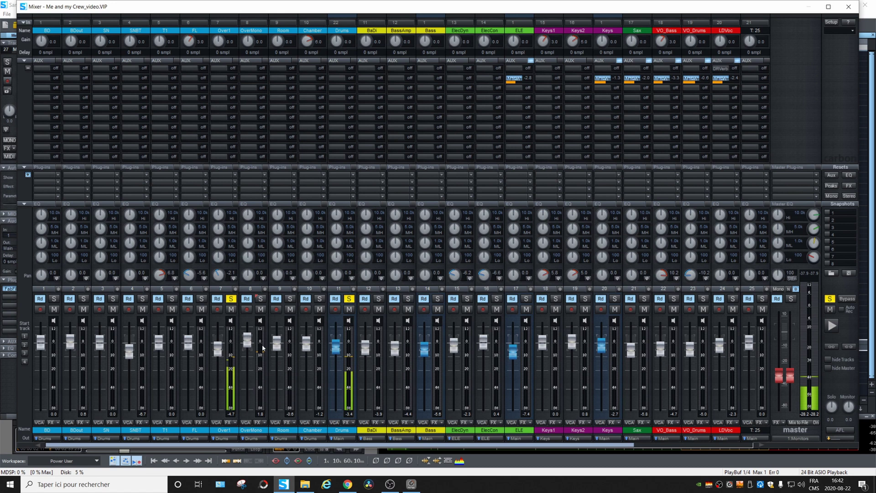
Add OverMono, Room and Chamber to the soloed overhead during playback, and clear the drum solos to hear the full mix.
left_click(261, 298)
left_click(290, 299)
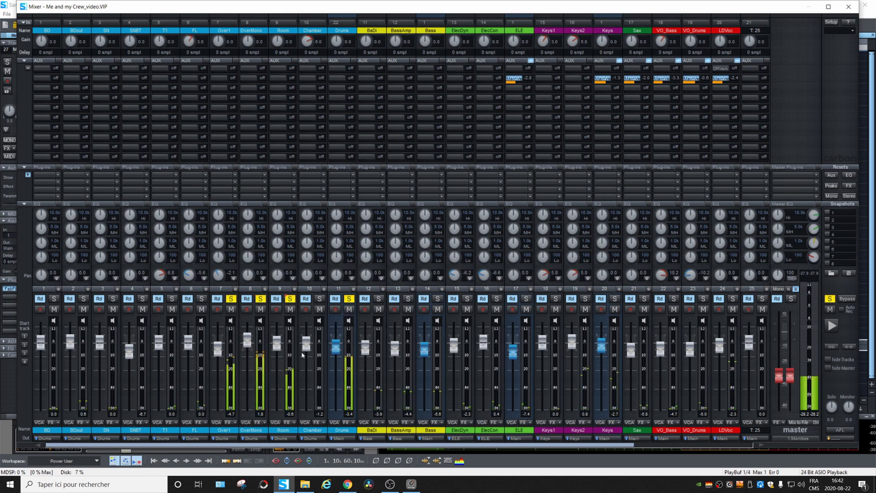
left_click(319, 299)
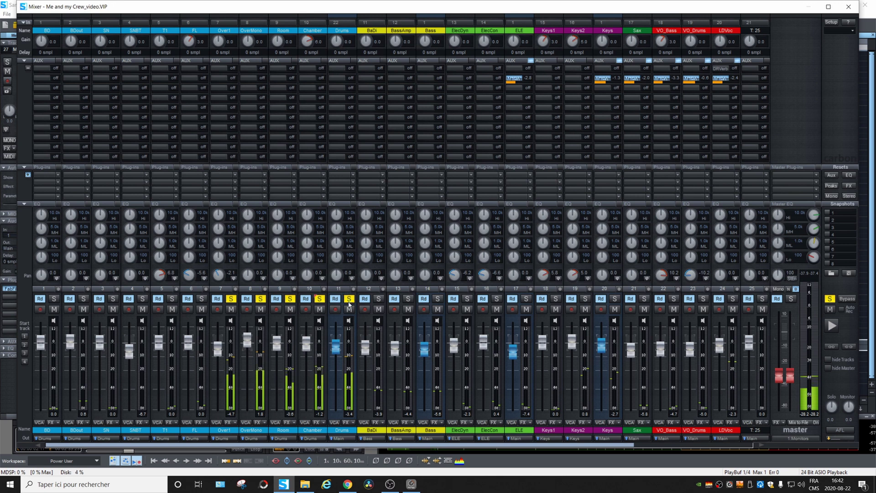
left_click(349, 302)
left_click(349, 301)
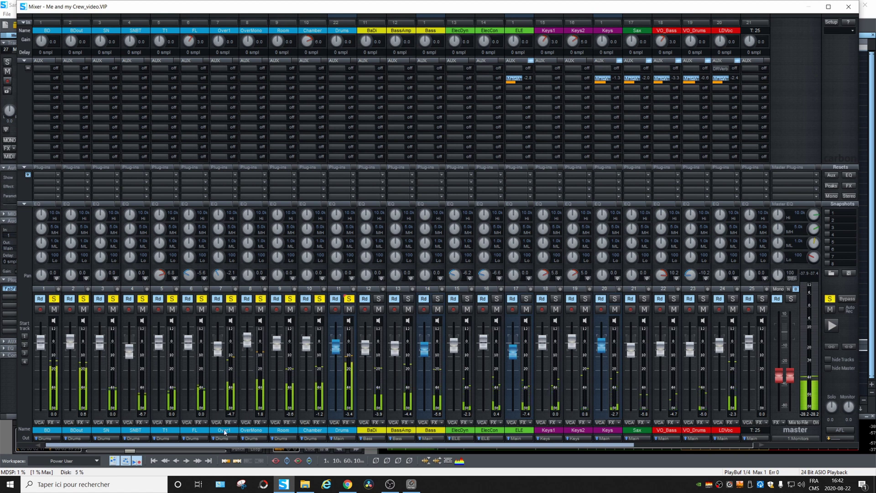
key("space")
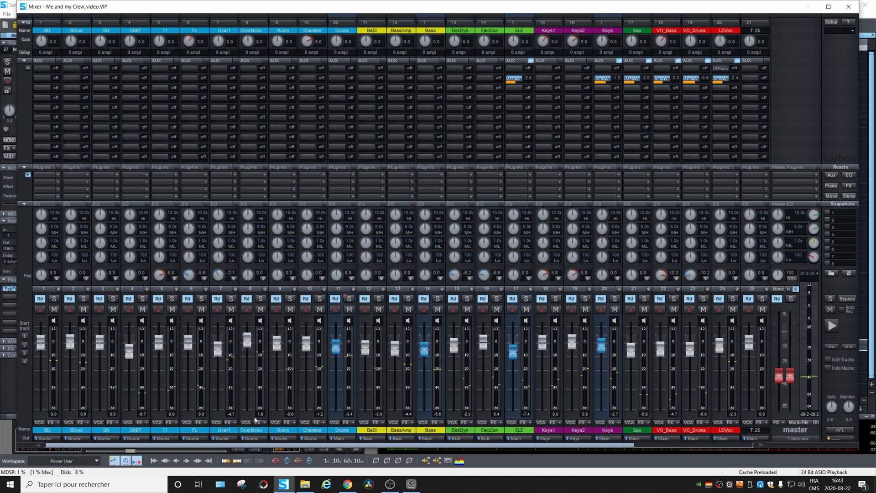
Select the Room track, play the full mix, and lower the MainVerb volume to about -10.6 dB.
left_click(284, 431)
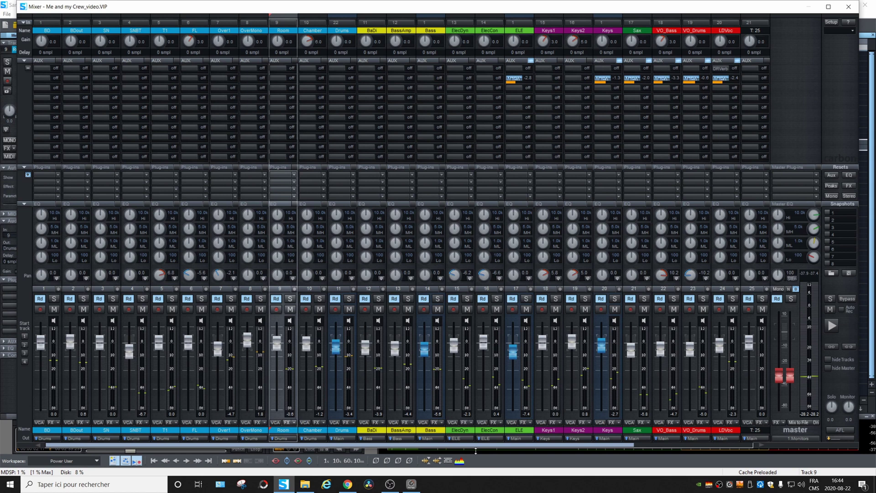
key("space")
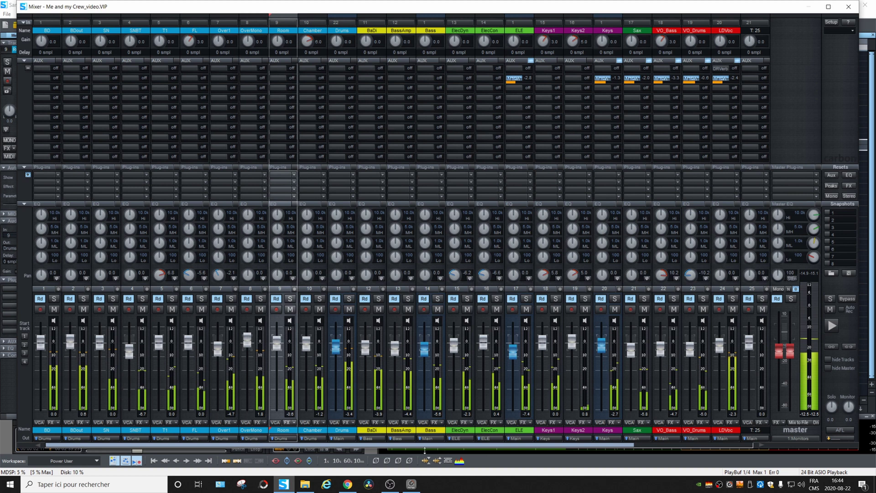
left_click_drag(600, 446, 730, 453)
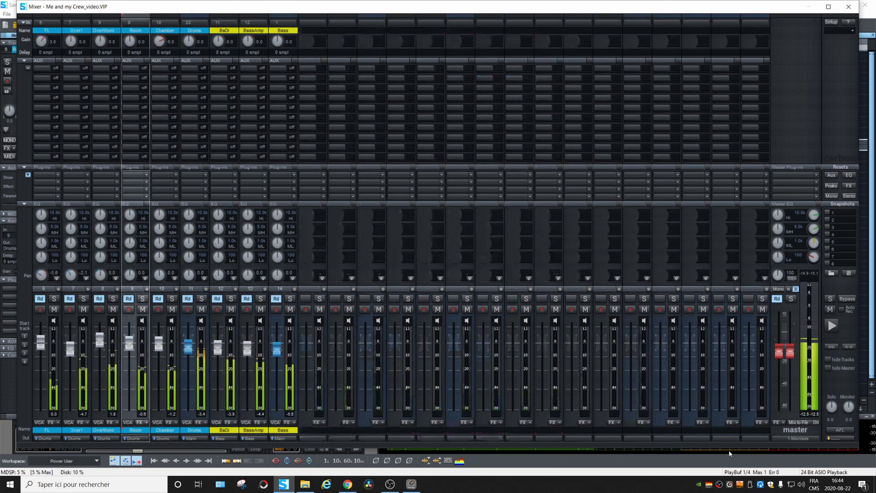
left_click_drag(661, 351, 664, 360)
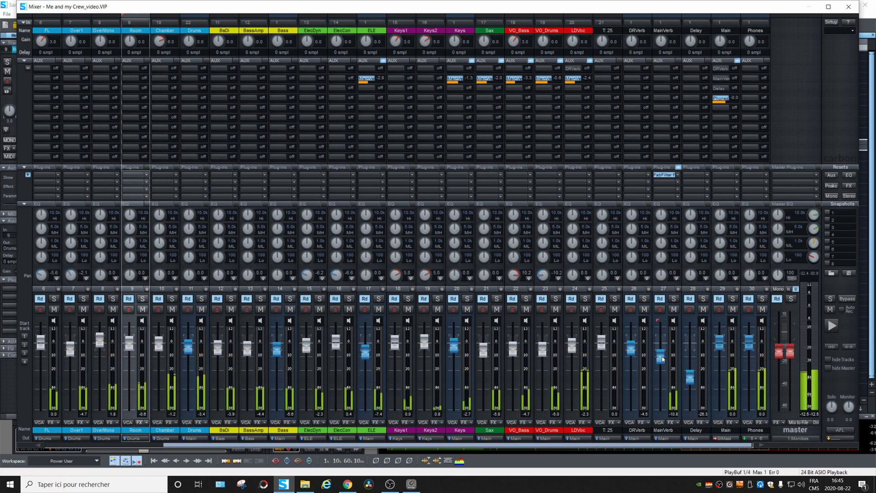
key("space")
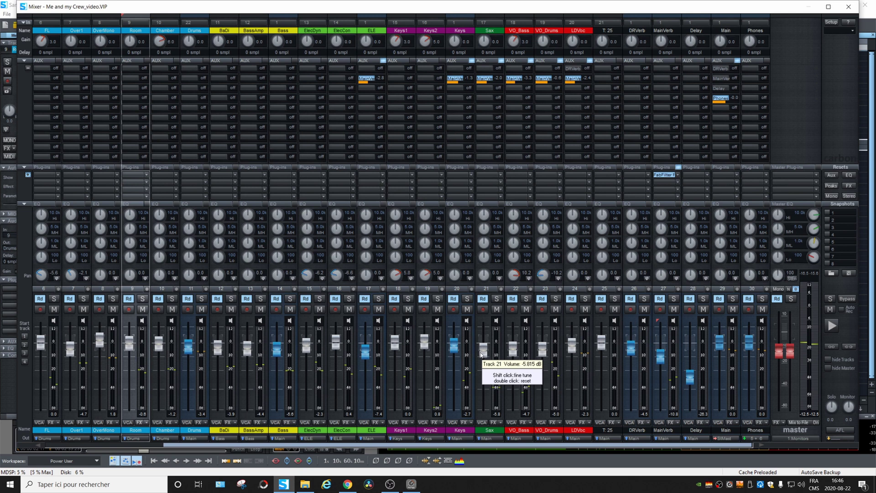
Insert FabFilter Pro-Q 3 on the master and examine the full mix's frequency spectrum during playback.
left_click(818, 177)
mouse_move(828, 201)
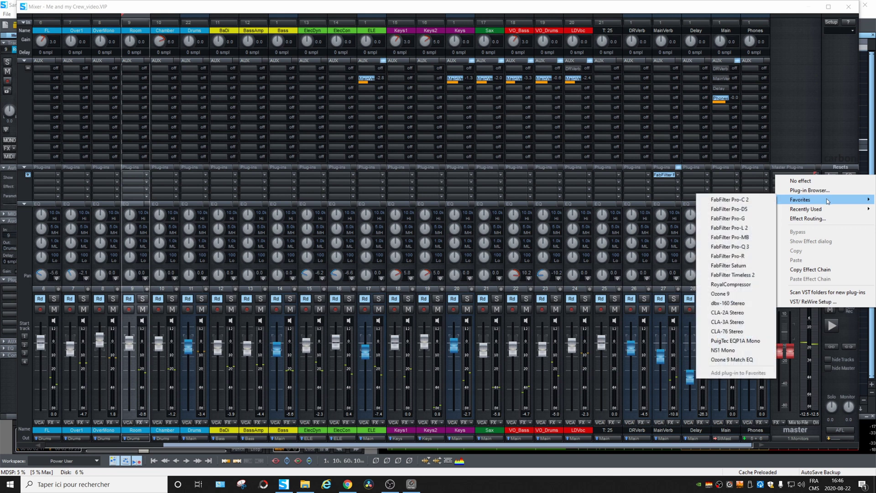
left_click(743, 247)
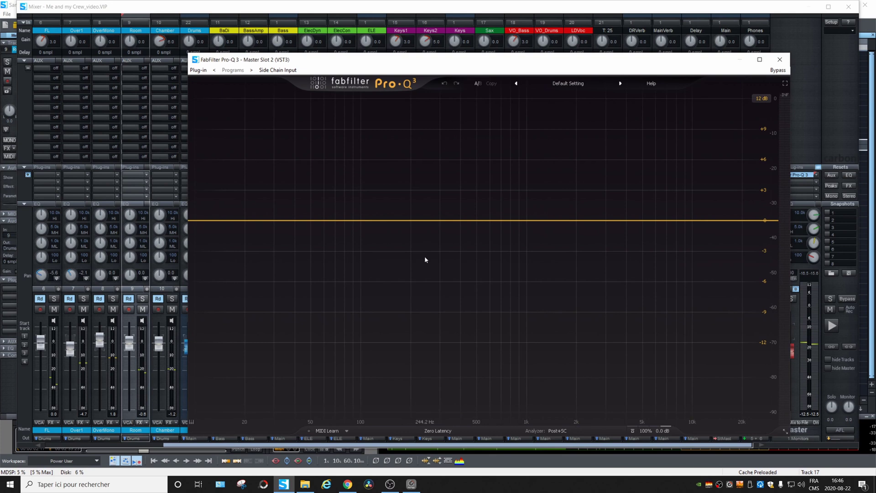
key("space")
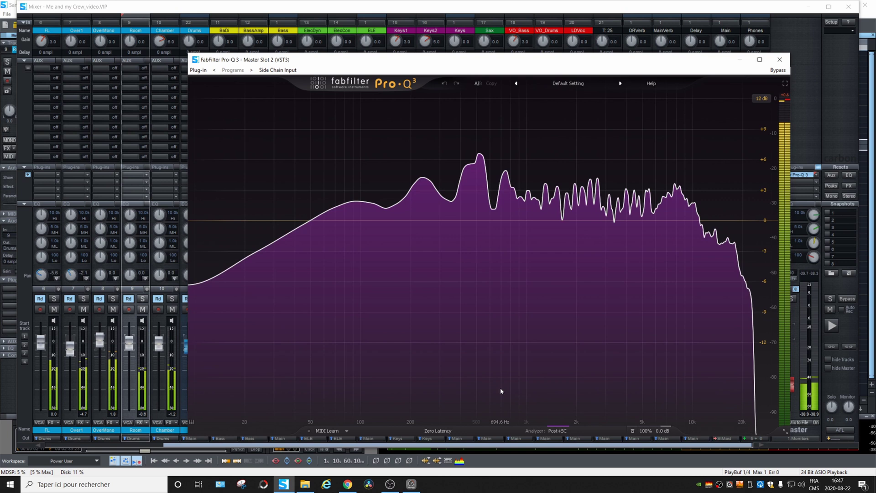
mouse_move(501, 388)
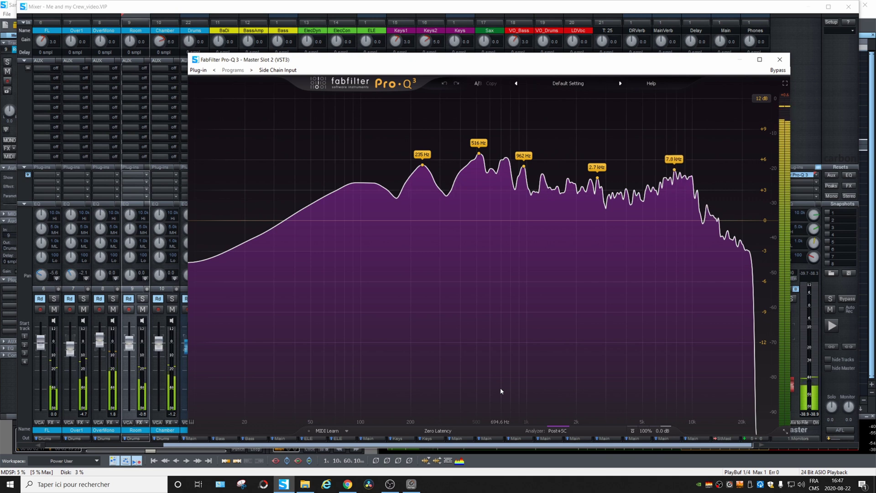
key("space")
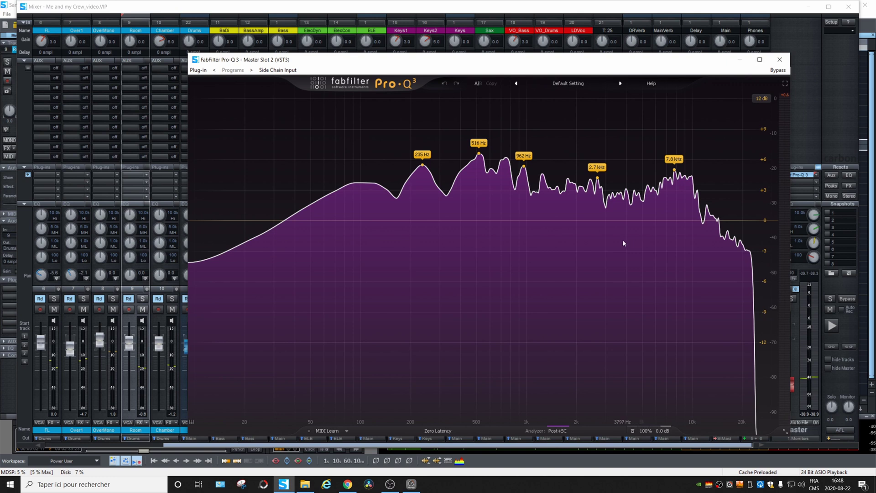
left_click_drag(624, 246, 623, 243)
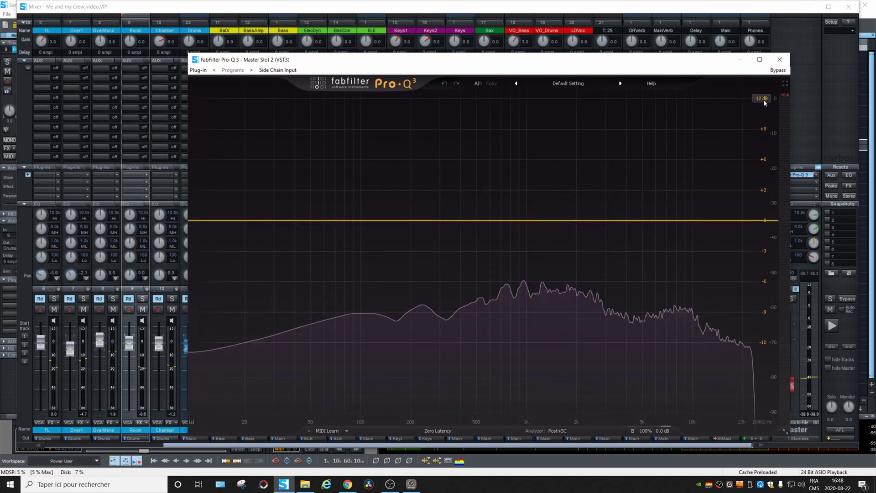
Solo the Drums group and examine its frequency spectrum in the master's Pro-Q 3 during playback, closing the plug-in when done.
left_click(780, 60)
left_click_drag(225, 447, 71, 444)
left_click(349, 298)
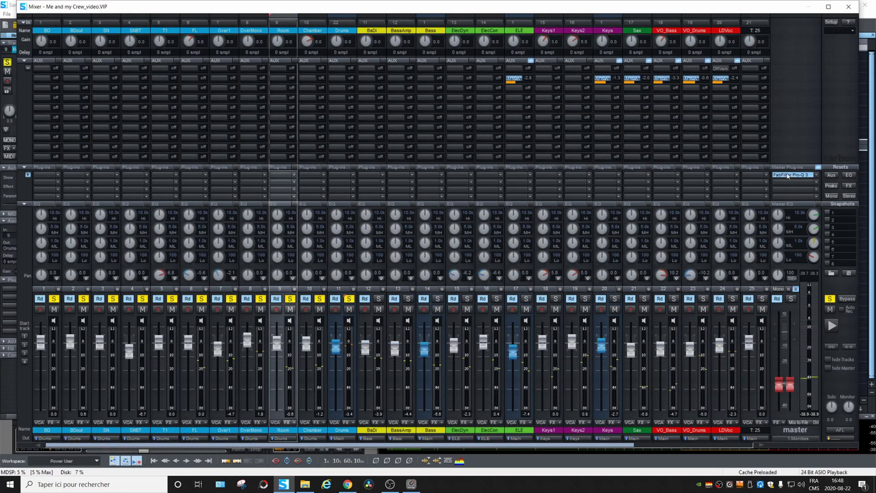
left_click(788, 175)
key("space")
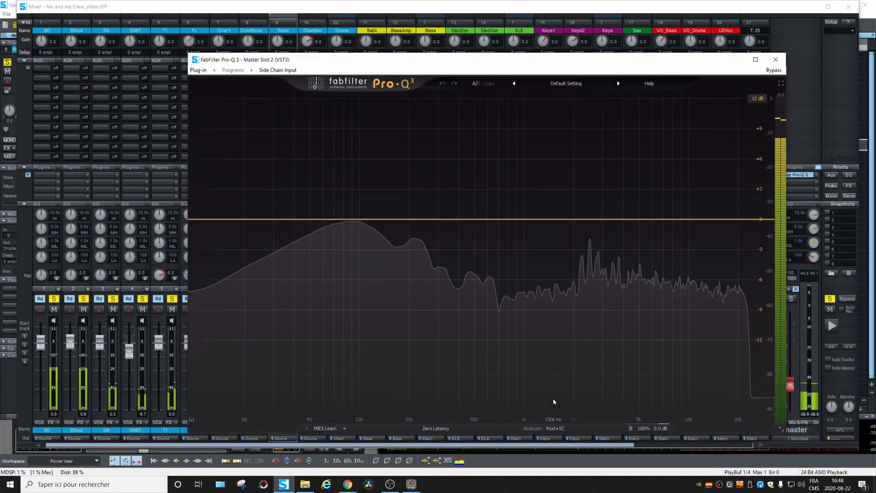
mouse_move(410, 372)
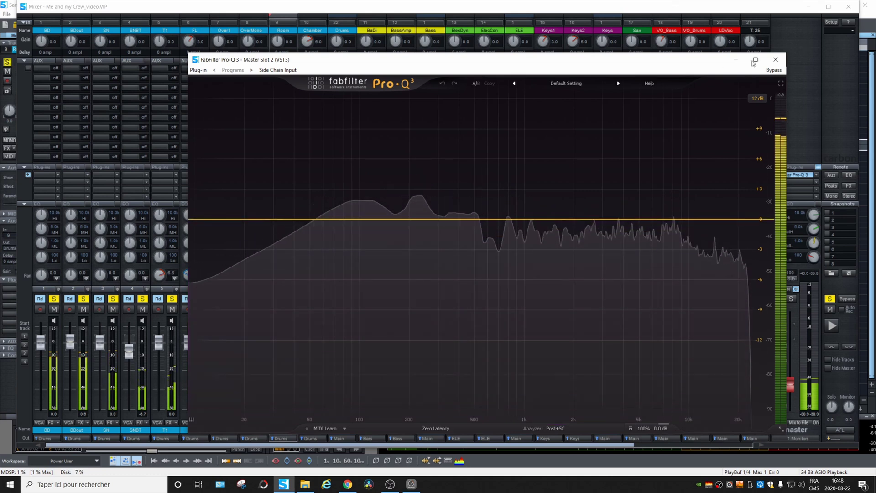
left_click(775, 59)
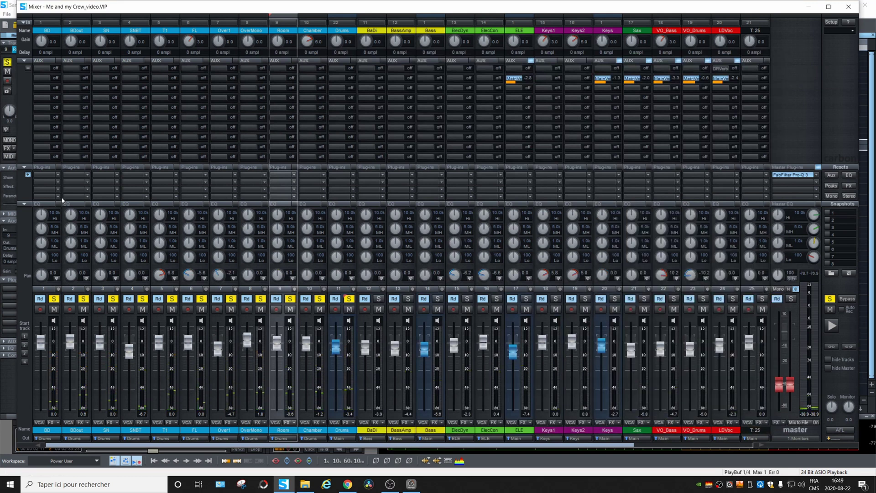
Insert FabFilter Pro-Q 3 on the BD track and start playback to feed its analyzer.
left_click(60, 174)
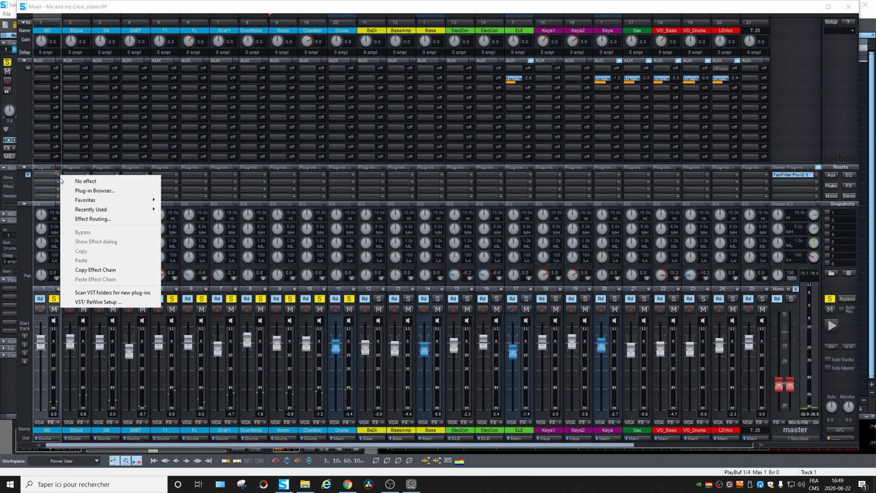
mouse_move(96, 199)
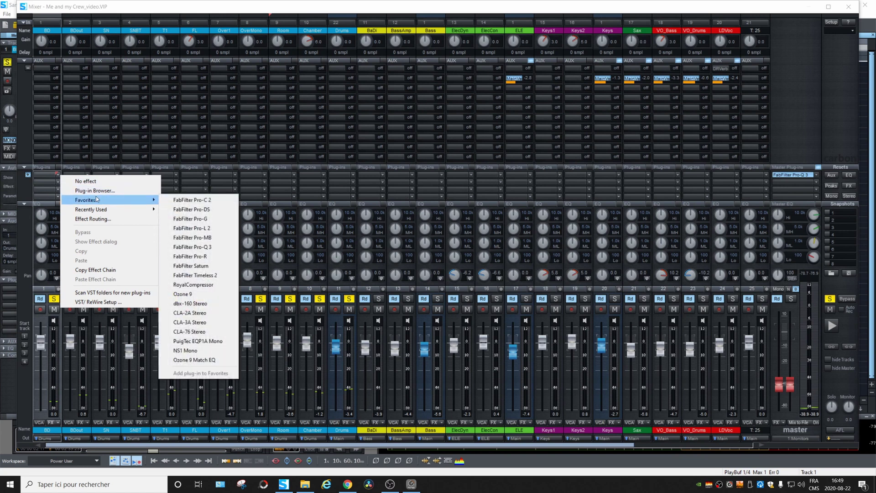
left_click(208, 247)
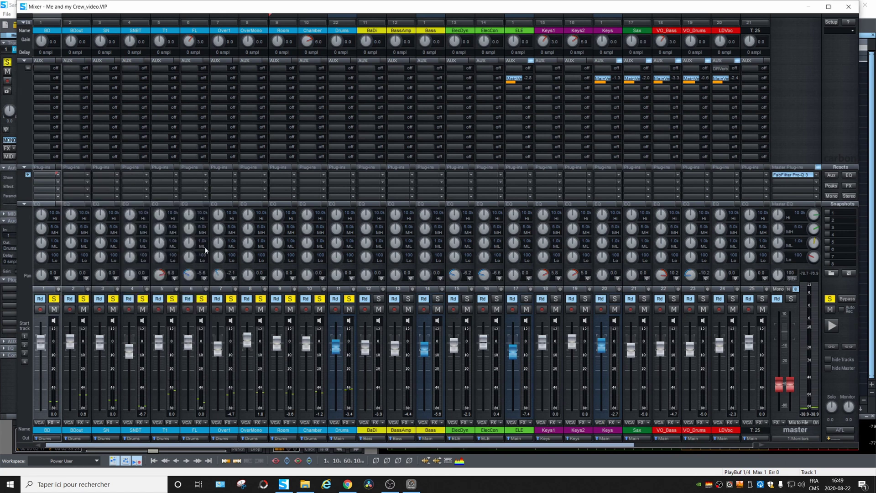
left_click_drag(418, 107, 384, 74)
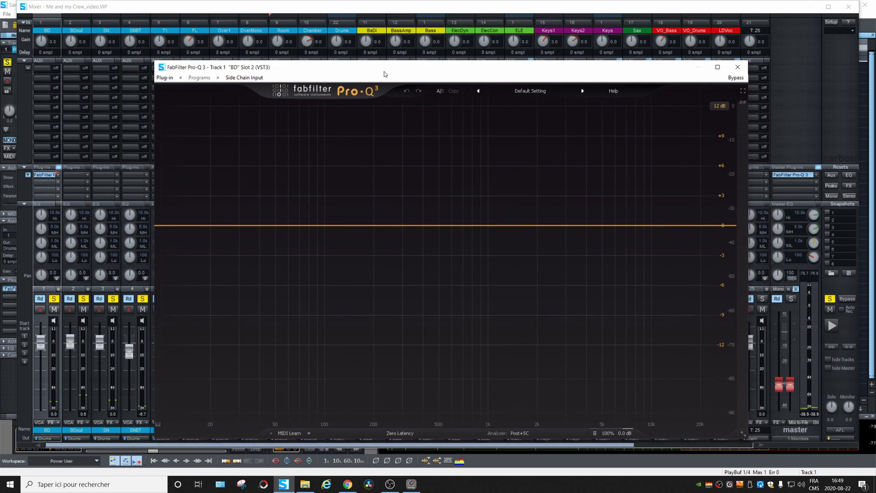
key("space")
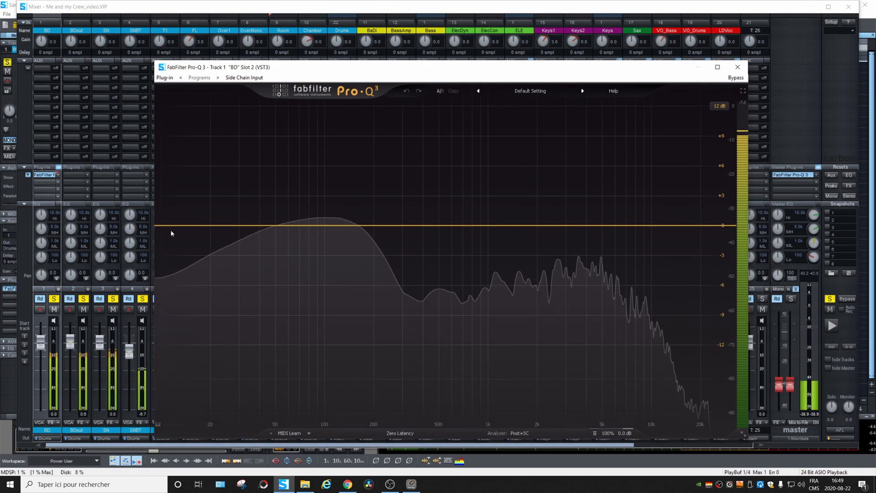
Add a 12 dB/oct low cut at about 29 Hz and a bell cut of about 4.1 dB near 122 Hz to BD's EQ.
left_click(166, 226)
left_click_drag(167, 226, 237, 220)
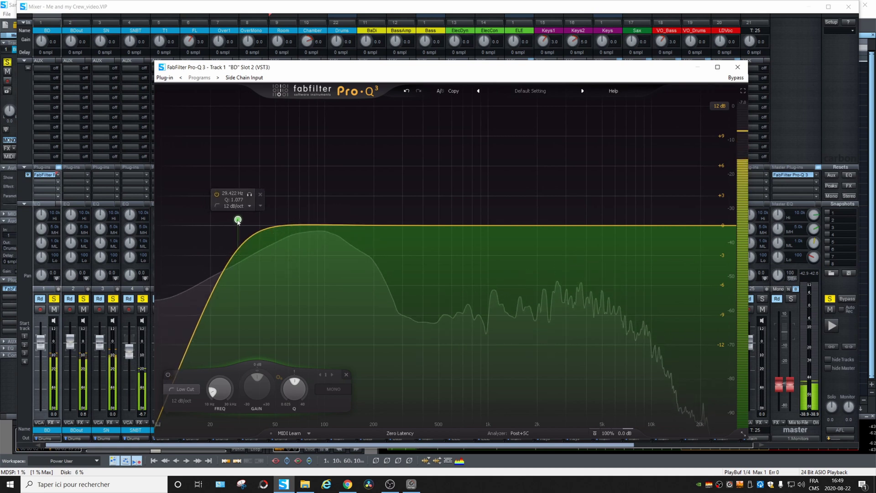
left_click_drag(331, 224, 339, 267)
mouse_move(199, 286)
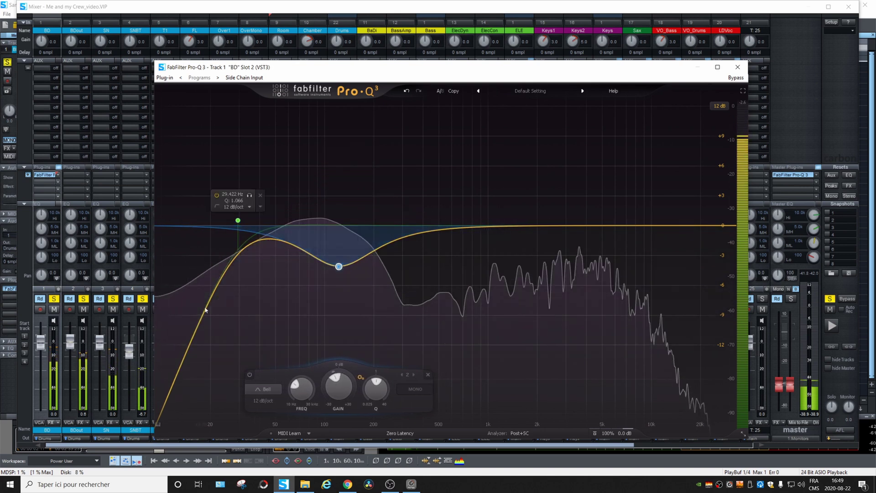
mouse_move(361, 261)
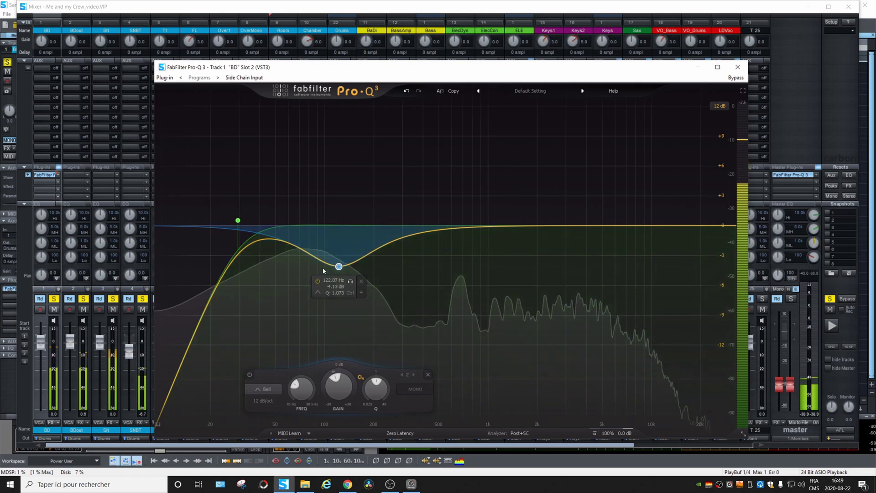
Add a narrowed bell boost of about 3 dB between 2 and 5 kHz to BD's EQ and close the plug-in.
left_click_drag(622, 225, 611, 177)
scroll(609, 182, "up", 5)
scroll(609, 181, "down", 3)
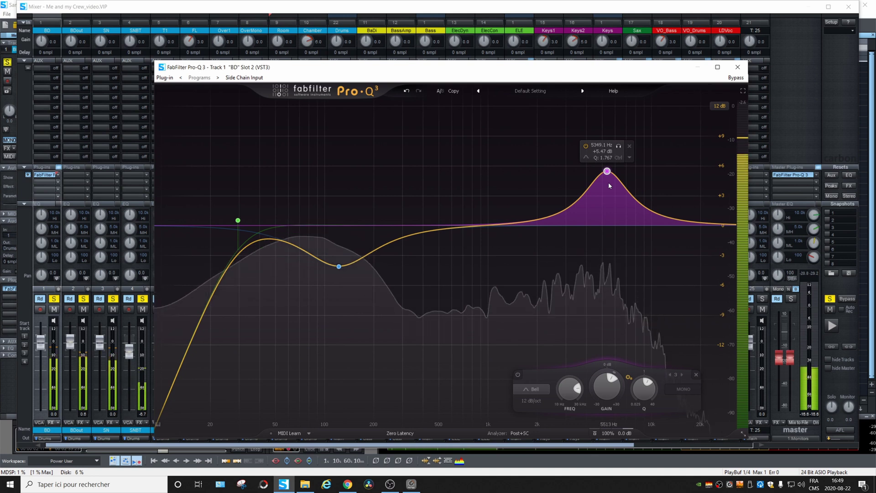
left_click_drag(609, 183, 558, 197)
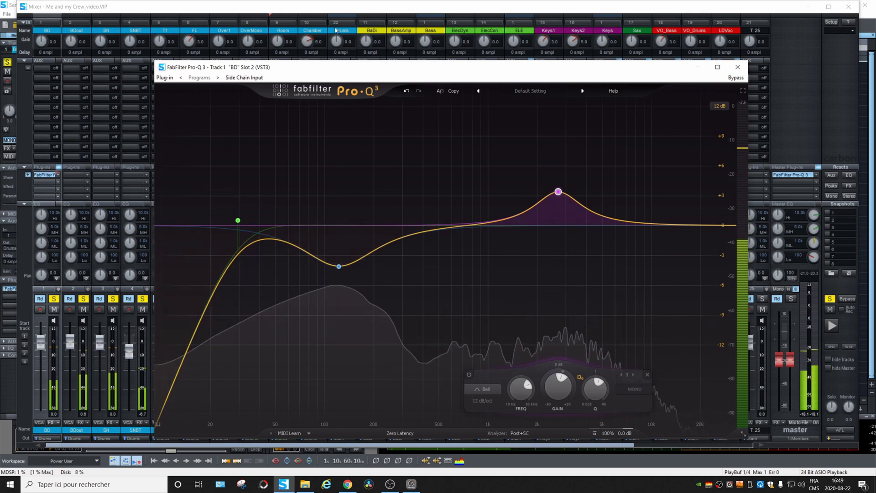
left_click(738, 67)
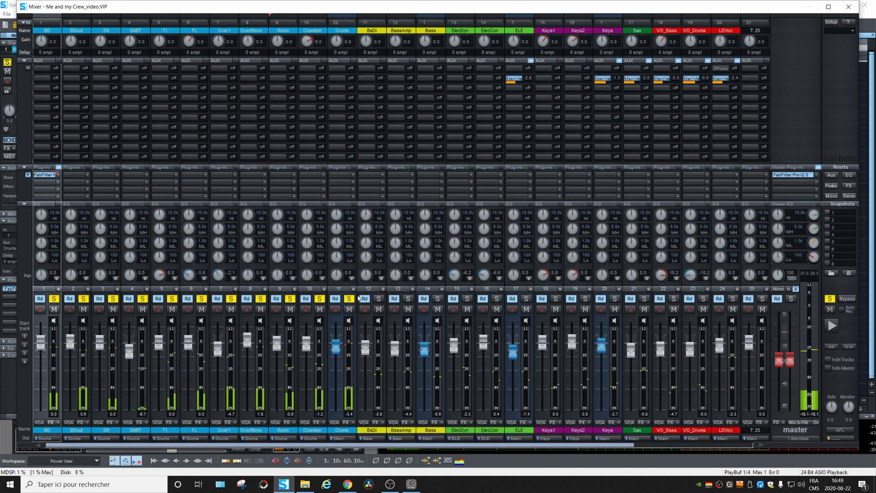
Narrow the drum solo to BD and BDout, remove BDout from solo, and reopen BD's Pro-Q 3.
left_click(349, 299)
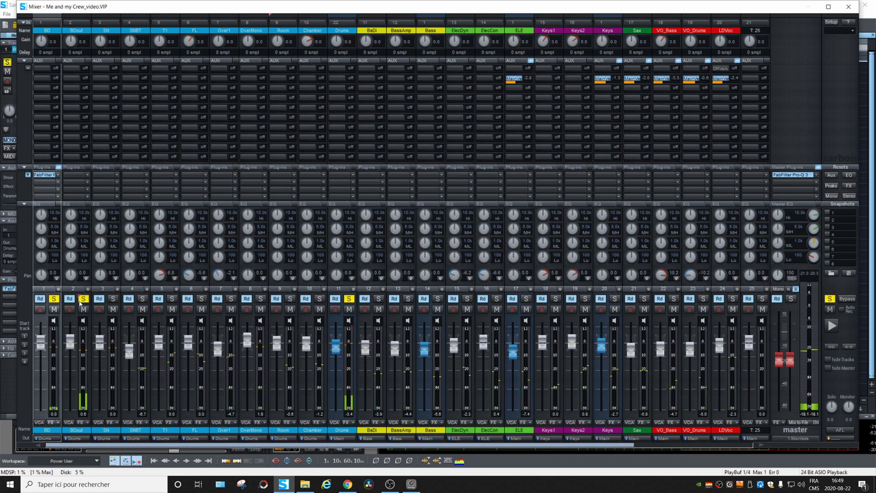
double_click(49, 177)
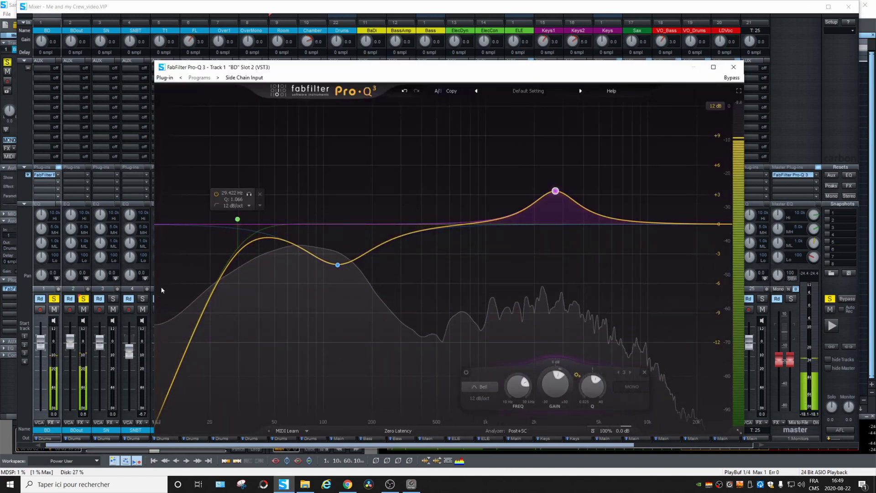
left_click(84, 299)
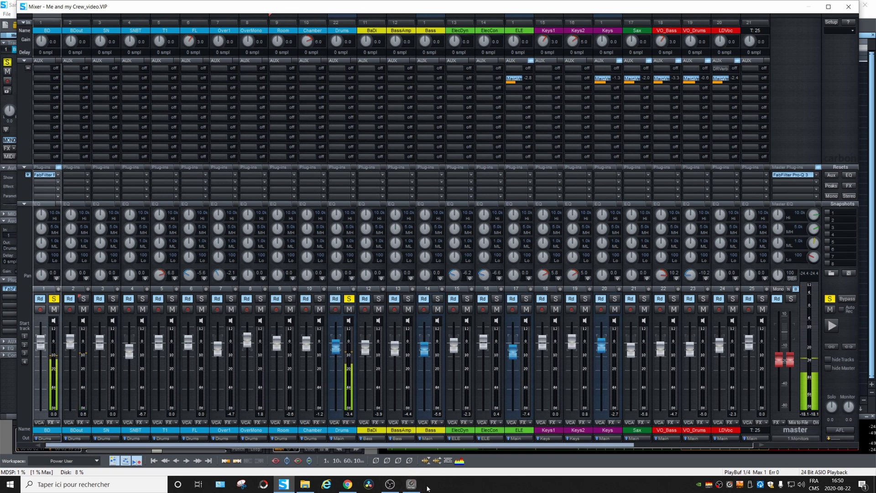
mouse_move(415, 490)
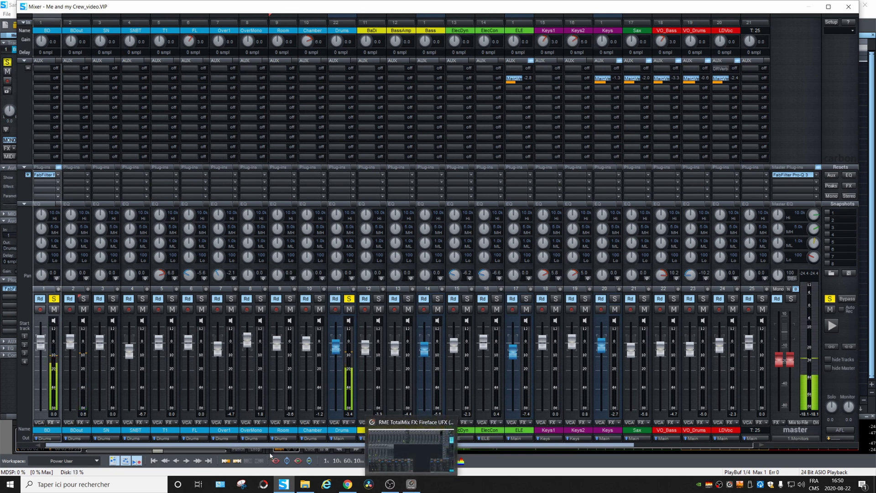
double_click(45, 176)
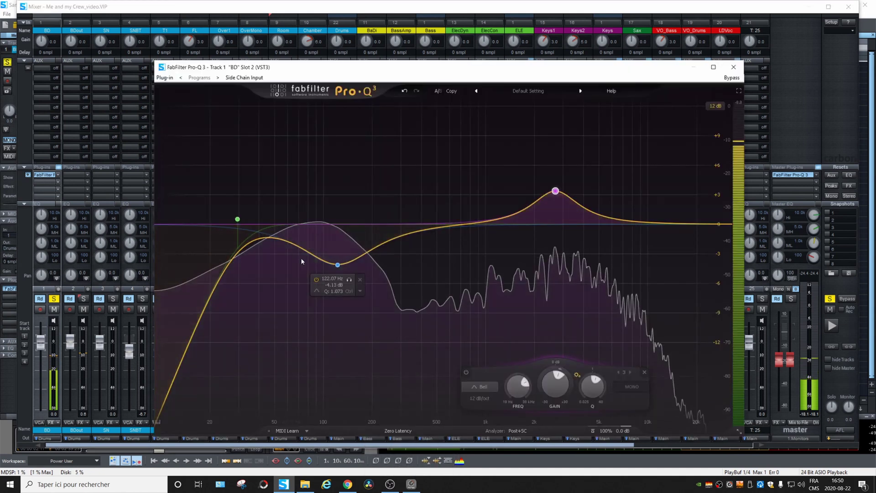
Reduce BD's bell cut to about -3.4 dB near 120 Hz, raise the low cut's Q, move the high boost slightly higher and lower, and stop playback.
left_click_drag(338, 265, 336, 258)
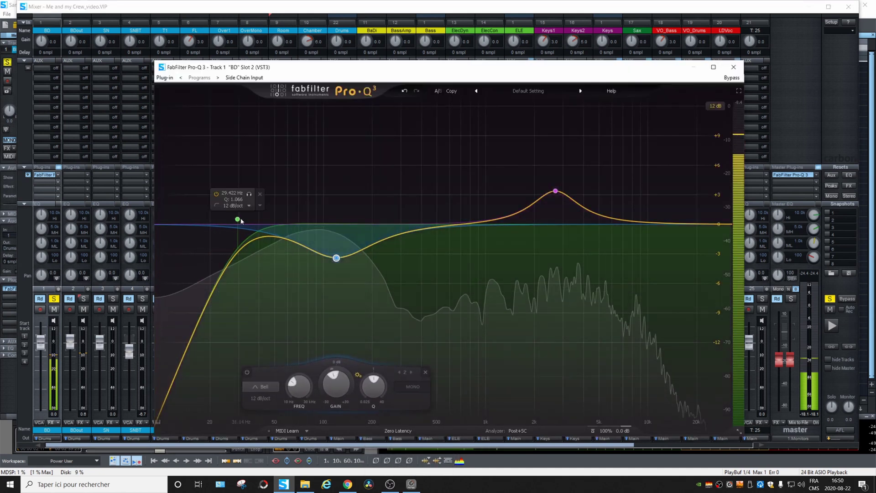
left_click_drag(242, 221, 245, 208)
mouse_move(560, 192)
left_mouse_down()
mouse_move(528, 180)
mouse_move(493, 141)
mouse_move(497, 153)
mouse_move(513, 157)
mouse_move(530, 143)
mouse_move(571, 149)
mouse_move(562, 186)
mouse_move(571, 199)
left_mouse_up()
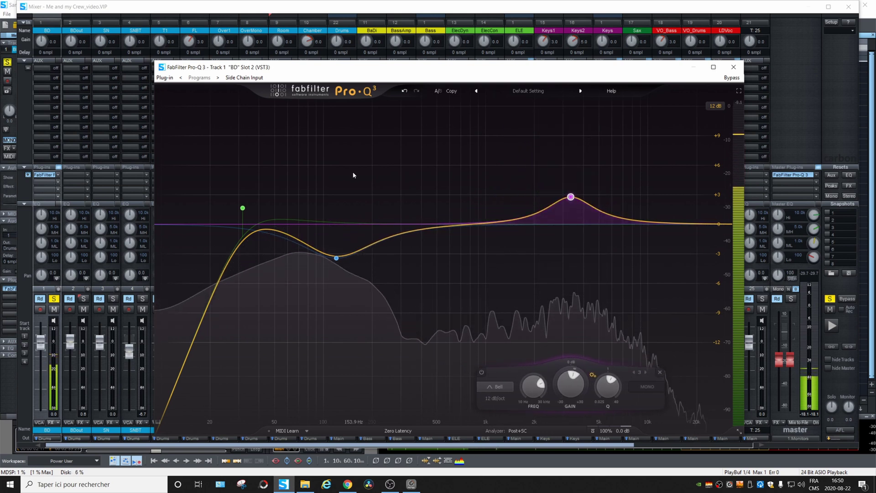
key("space")
mouse_move(288, 253)
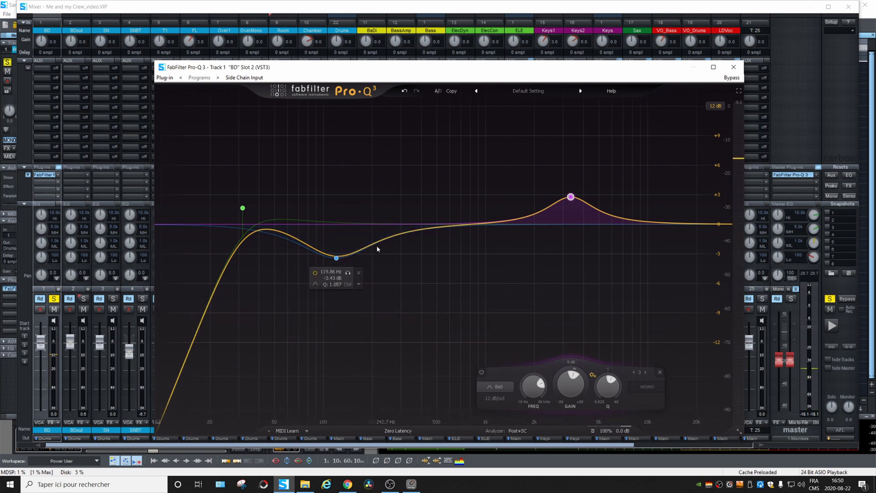
mouse_move(561, 214)
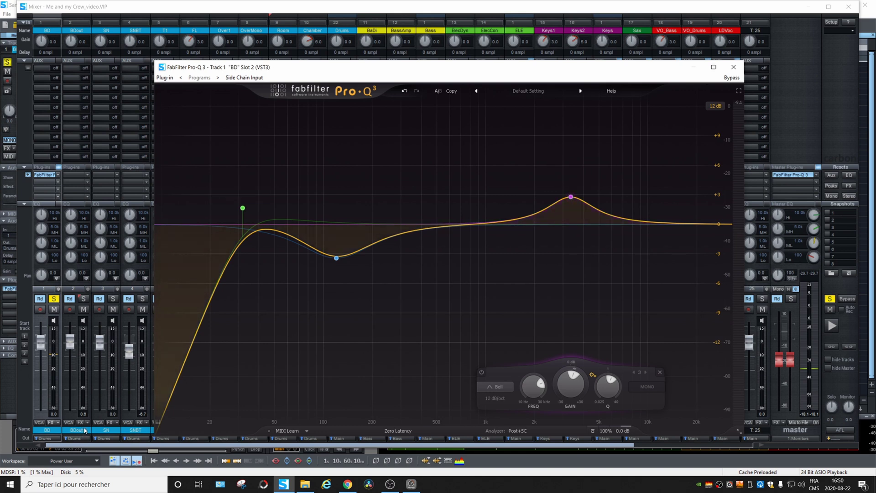
Add BDout to the solo, insert FabFilter Pro-Q 3 on it, and start playback.
left_click(84, 300)
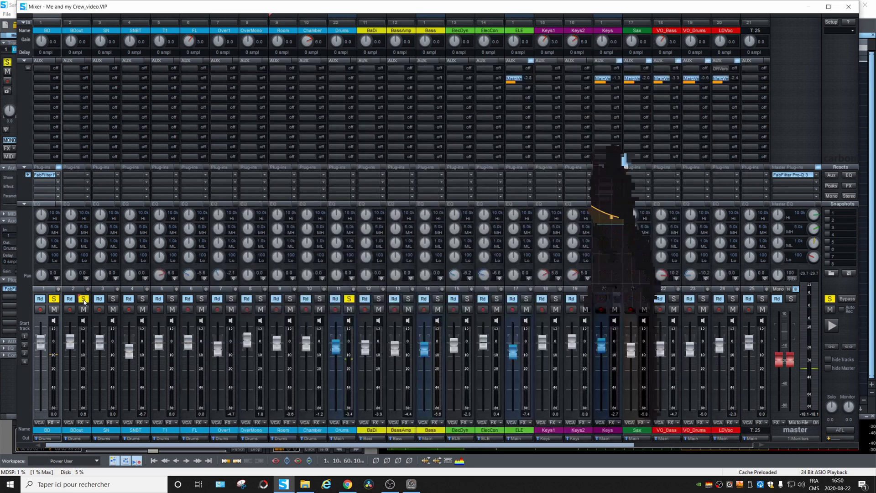
right_click(89, 175)
mouse_move(132, 201)
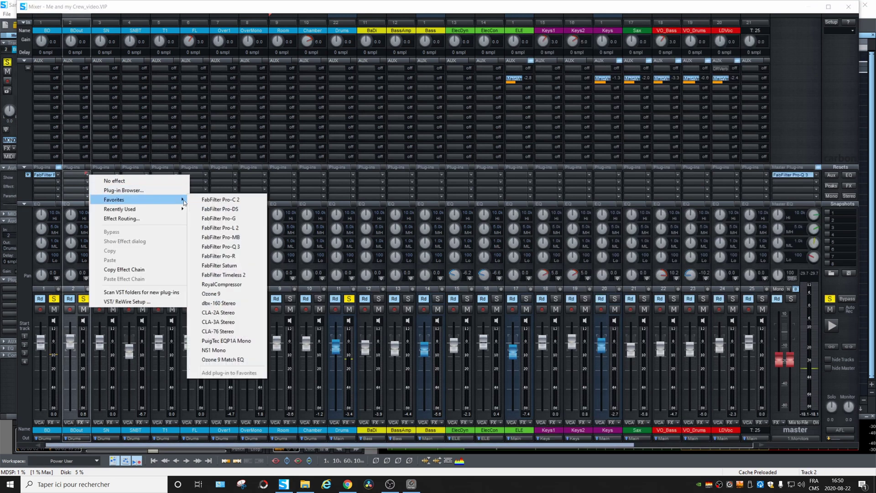
left_click(238, 248)
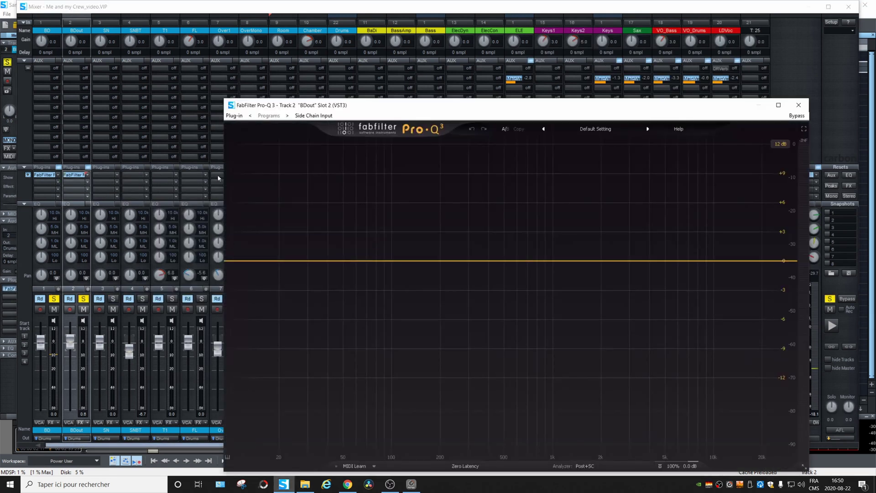
key("space")
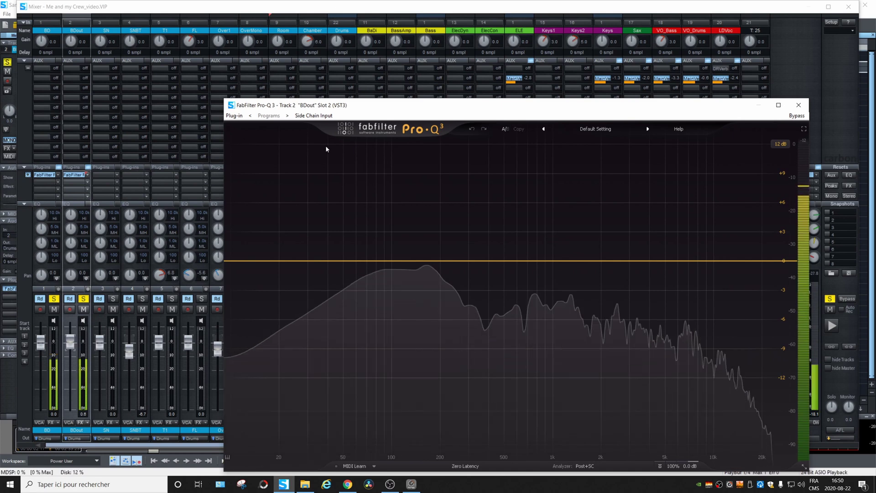
Shape BDout's EQ with a resonant low cut just below 50 Hz, a 2.7 dB bell cut near 192 Hz, and a narrowed boost just below 5 kHz.
left_click_drag(245, 263, 335, 236)
left_click_drag(426, 257, 437, 288)
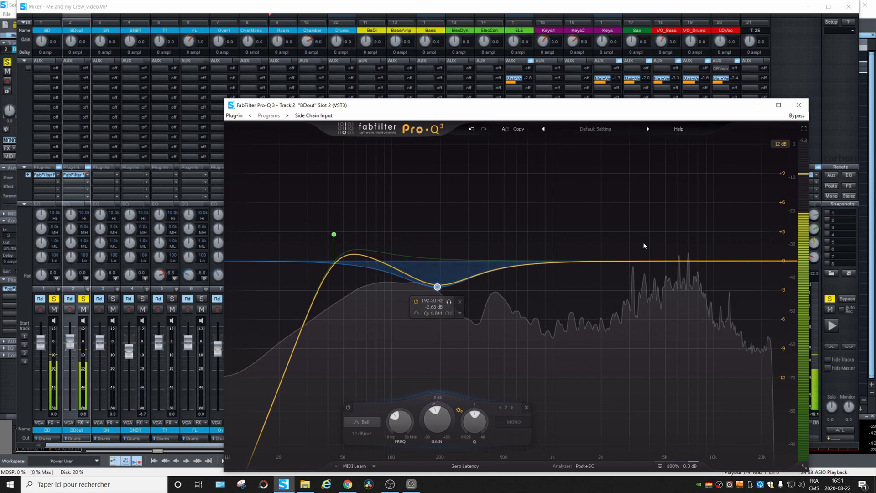
left_click_drag(656, 260, 651, 238)
scroll(651, 242, "up", 4)
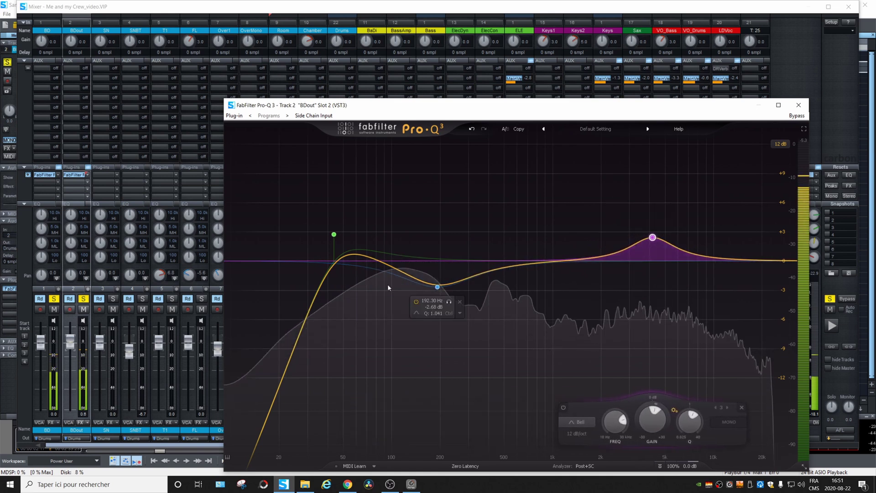
Solo the whole Drums group, close BDout's Pro-Q 3, and play the drums to hear both bass drum EQs in context.
left_click_drag(388, 108, 581, 100)
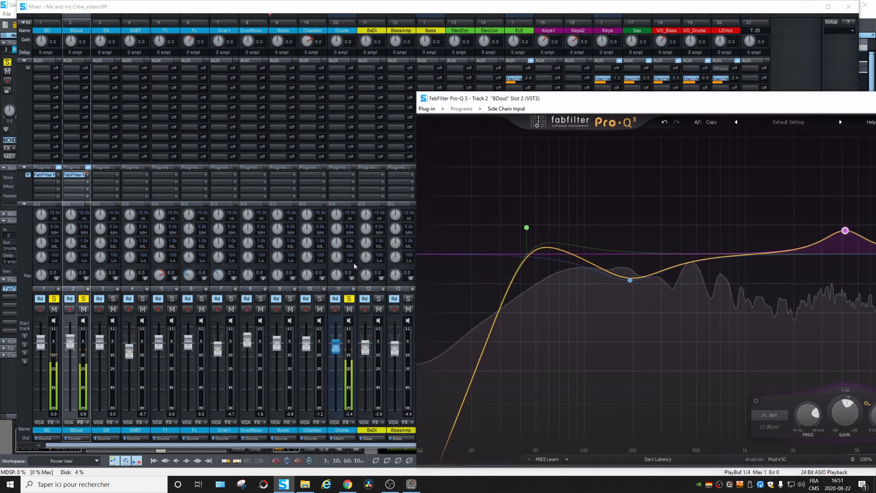
left_click(350, 301)
left_click(351, 300)
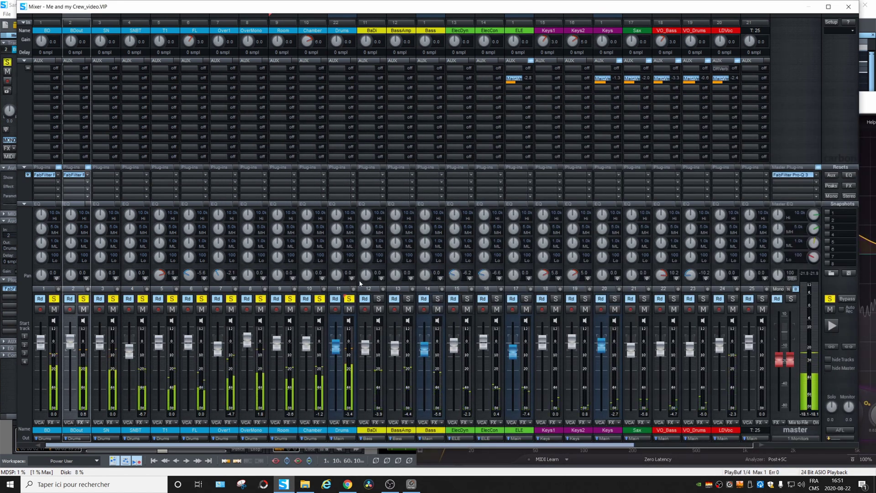
left_click_drag(874, 100, 645, 72)
left_click(735, 68)
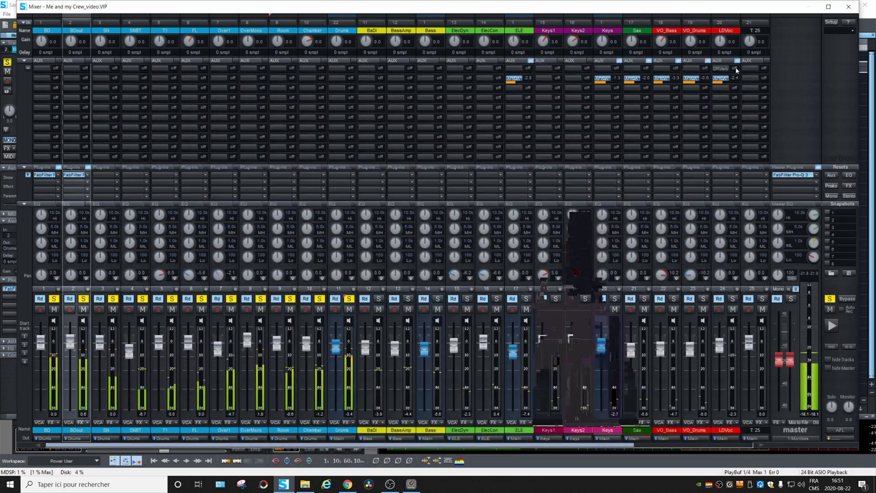
key("space")
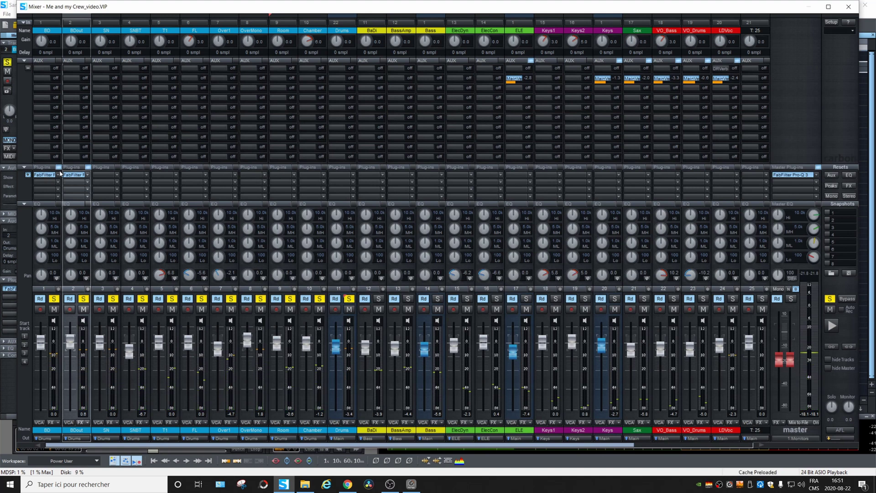
key("space")
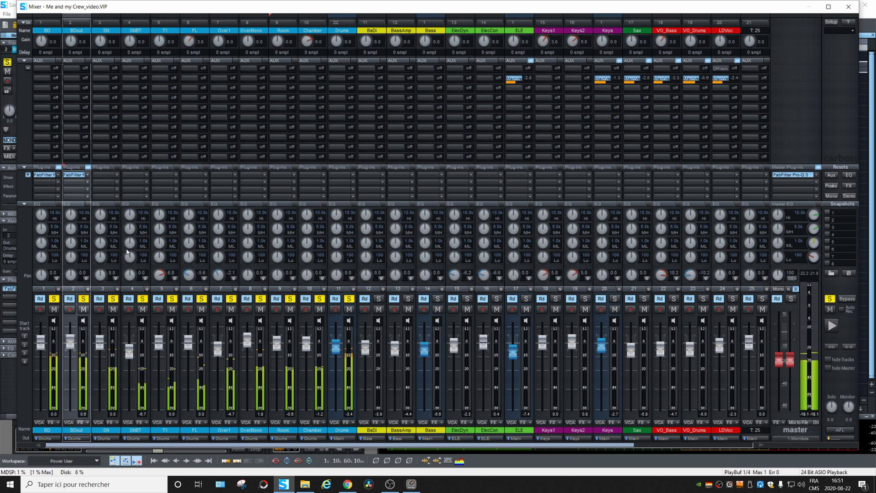
Solo Over1 within the Drums group and insert FabFilter Pro-Q 3 on it during playback.
key("space")
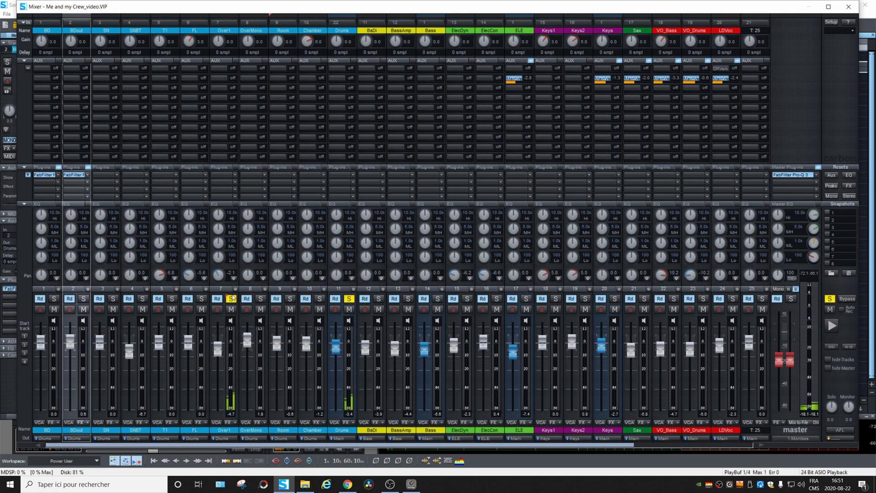
left_click(234, 174)
mouse_move(326, 200)
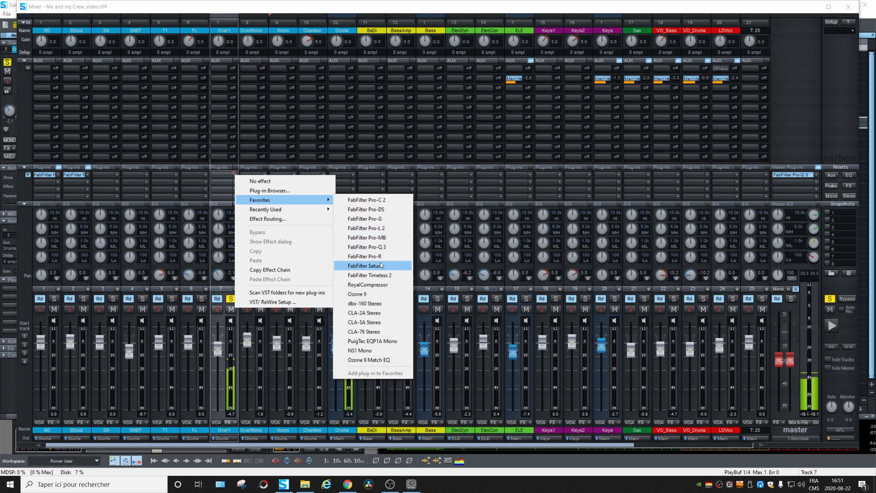
left_click(381, 247)
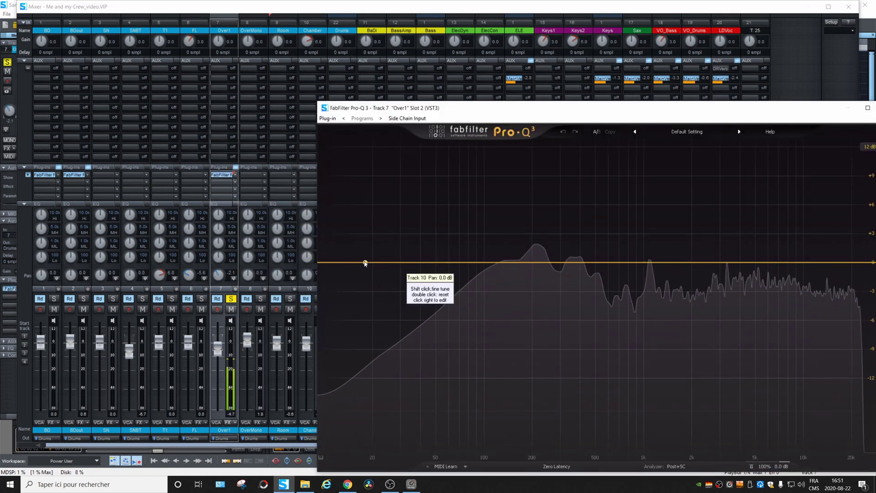
Add a low cut just below 100 Hz and a bell boost of about 3.3 dB near 10.8 kHz to Over1's EQ.
left_click_drag(343, 262, 474, 258)
left_click(695, 260)
left_click_drag(695, 259, 809, 232)
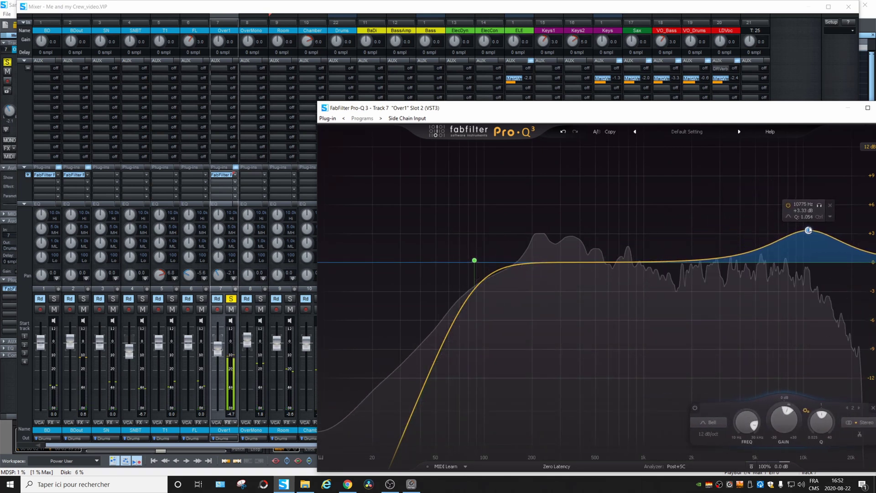
Solo OverMono instead of Over1 within the Drums group and insert FabFilter Pro-Q 3 on it.
left_click(232, 299)
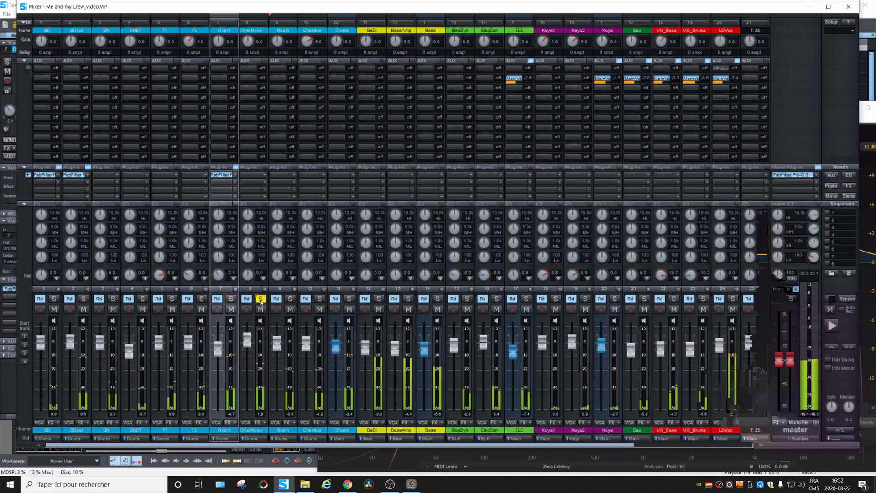
left_click(267, 177)
mouse_move(316, 201)
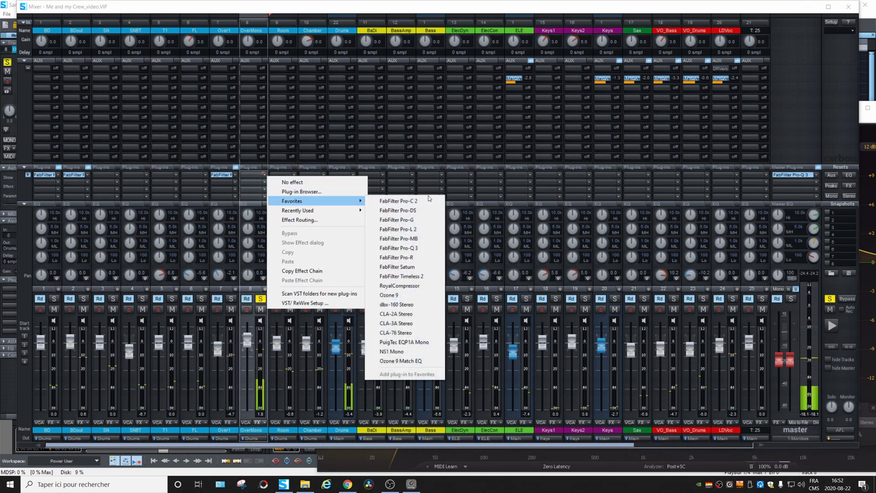
left_click(422, 251)
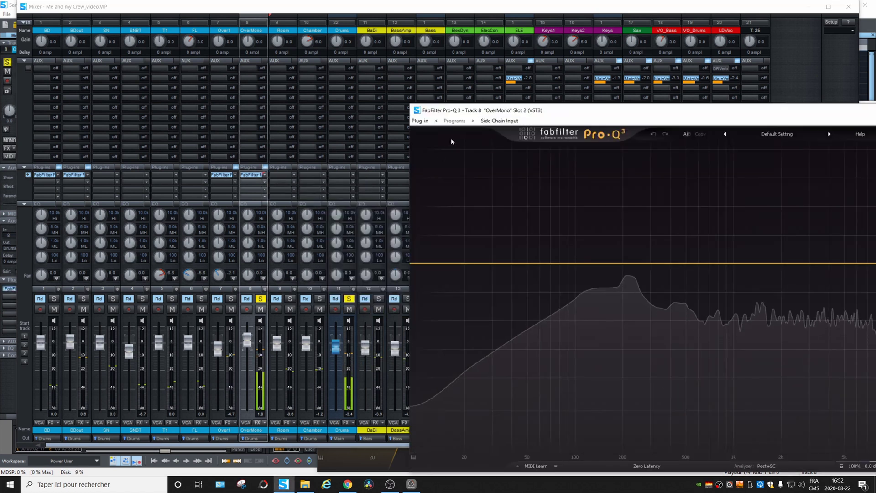
left_click_drag(468, 63, 473, 66)
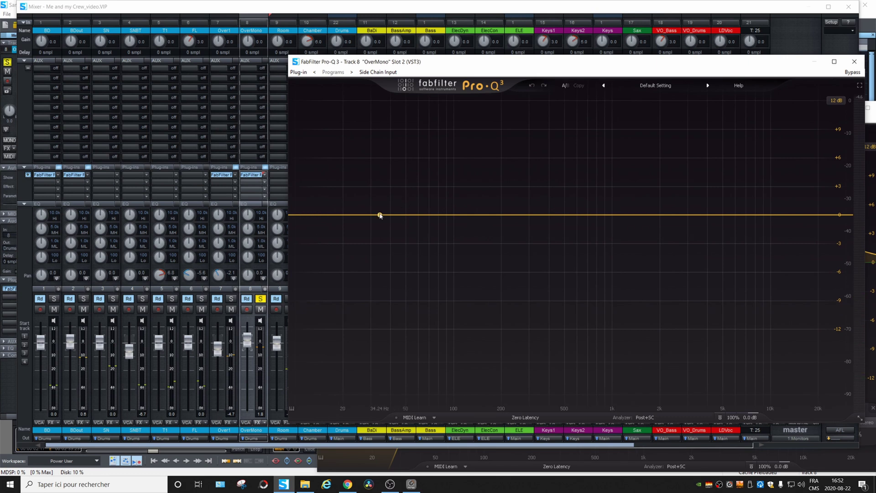
Shape OverMono's EQ with a low cut near 75 Hz, a 2.3 dB bell cut near 980 Hz, and a 2.4 dB boost near 6.8 kHz.
left_click_drag(323, 215, 441, 202)
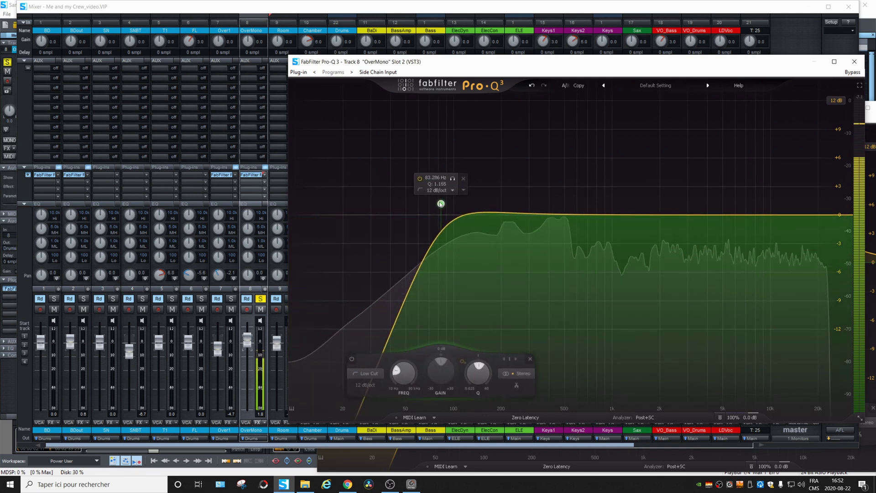
left_click_drag(546, 215, 611, 237)
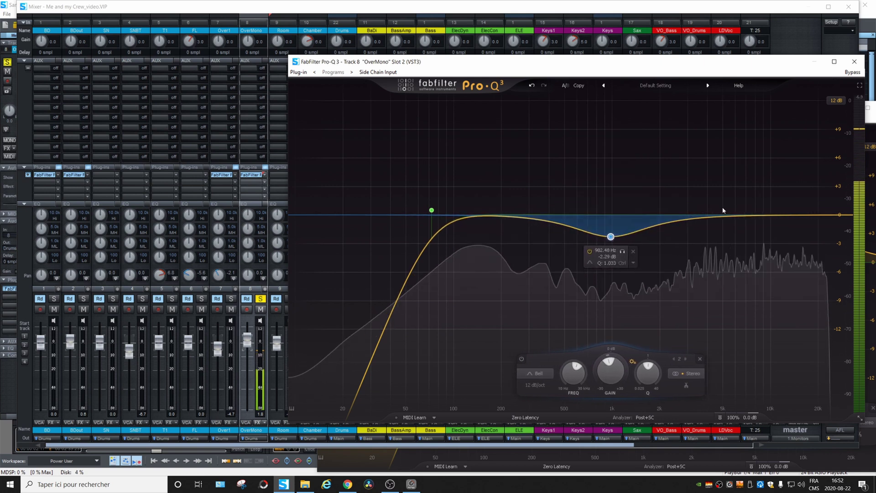
left_click_drag(725, 214, 741, 197)
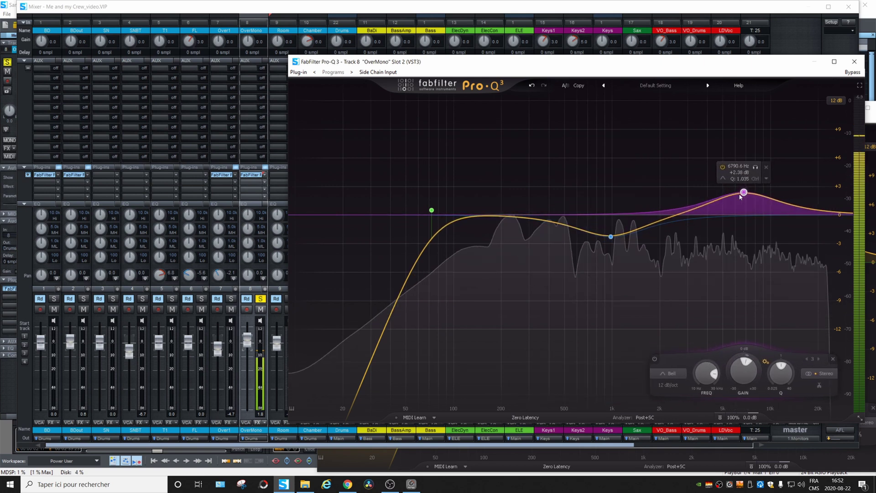
left_click(300, 322)
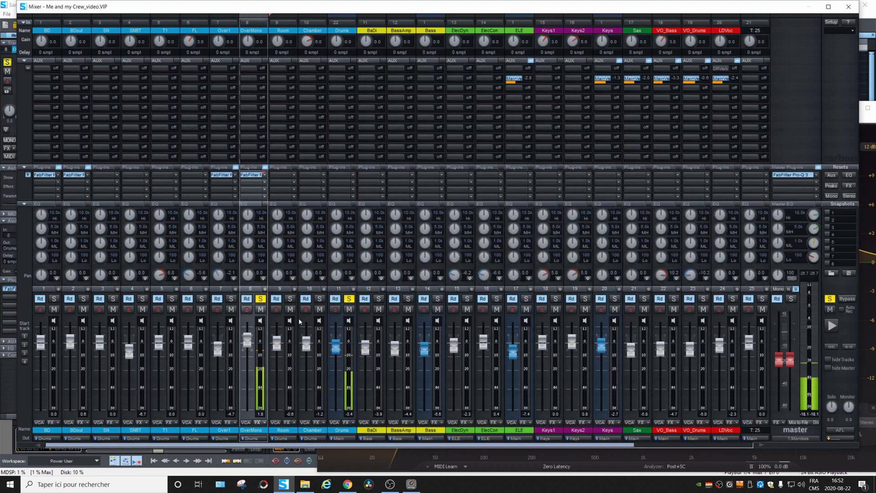
Mute Room, and insert FabFilter Pro-Q 3 on the soloed Chamber track.
left_click(289, 300)
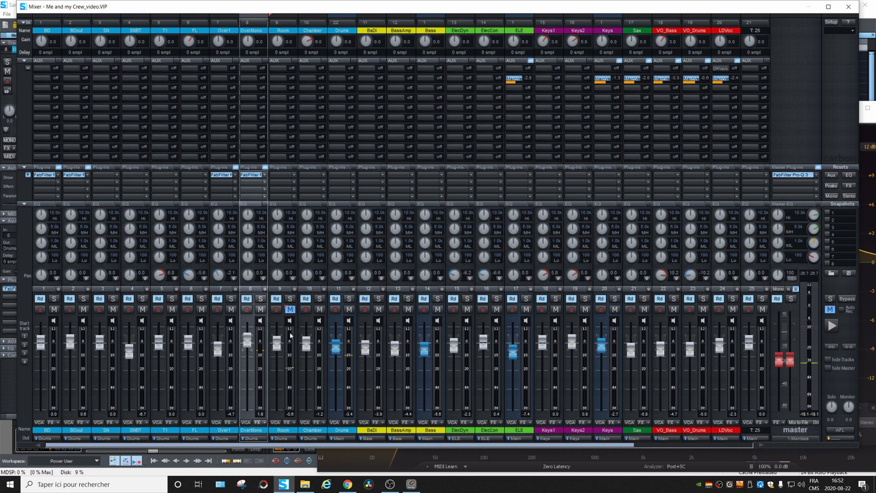
left_click(320, 299)
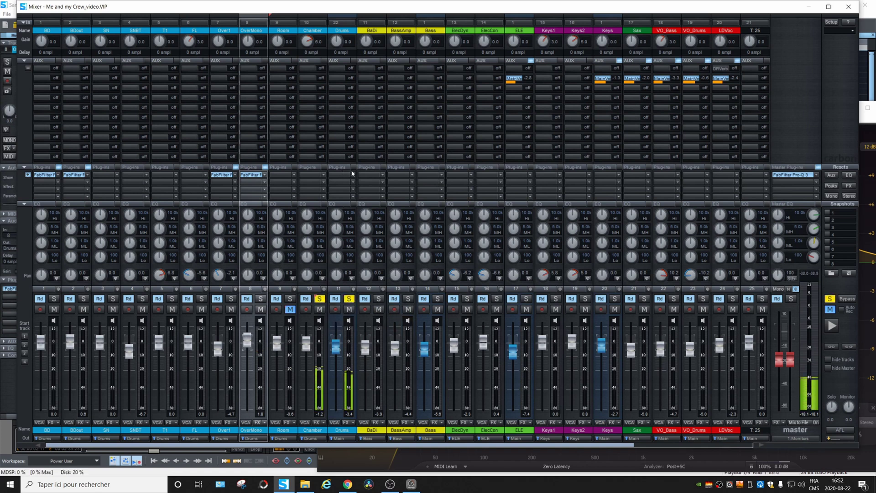
left_click(324, 174)
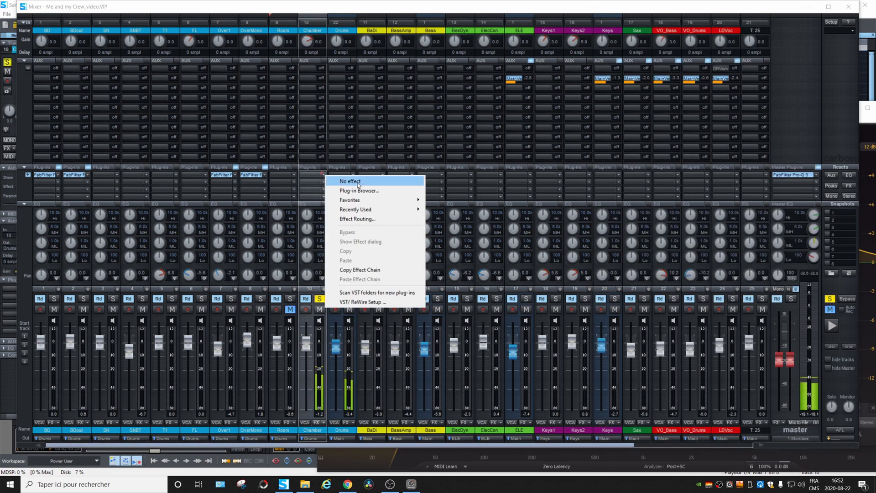
mouse_move(373, 203)
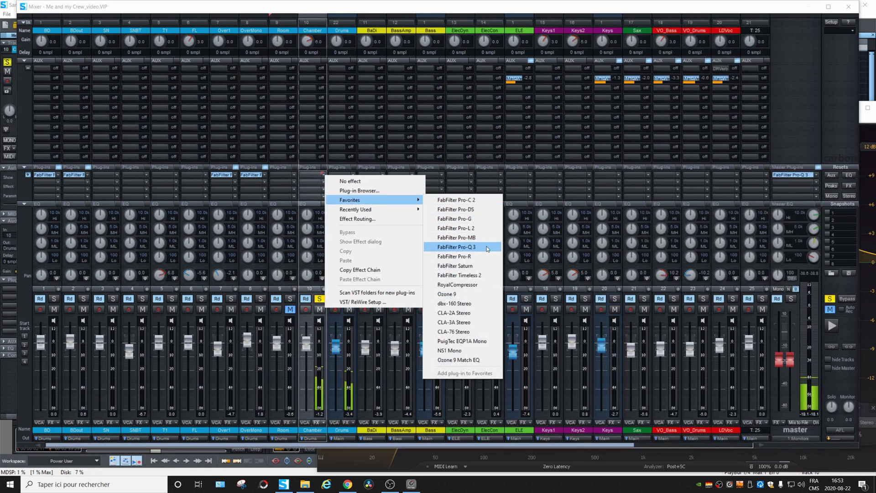
left_click(465, 247)
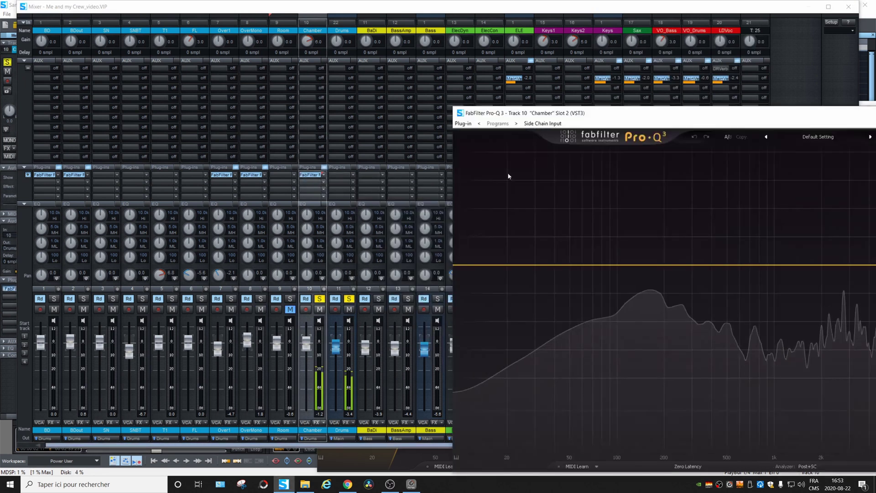
left_click_drag(666, 111, 477, 63)
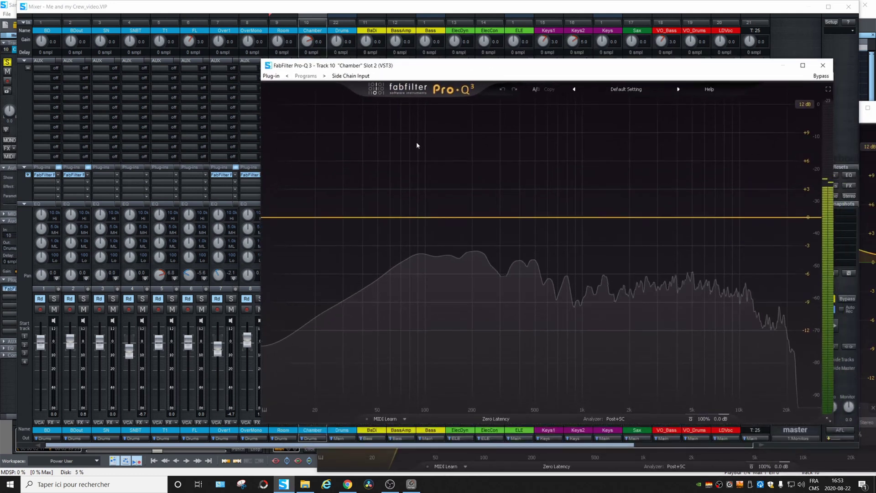
Shape Chamber's EQ with a low cut near 110 Hz, a 1.9 dB bell cut near 508 Hz, and a 2.6 dB boost near 8.5 kHz.
left_click(280, 218)
left_click_drag(280, 217, 432, 214)
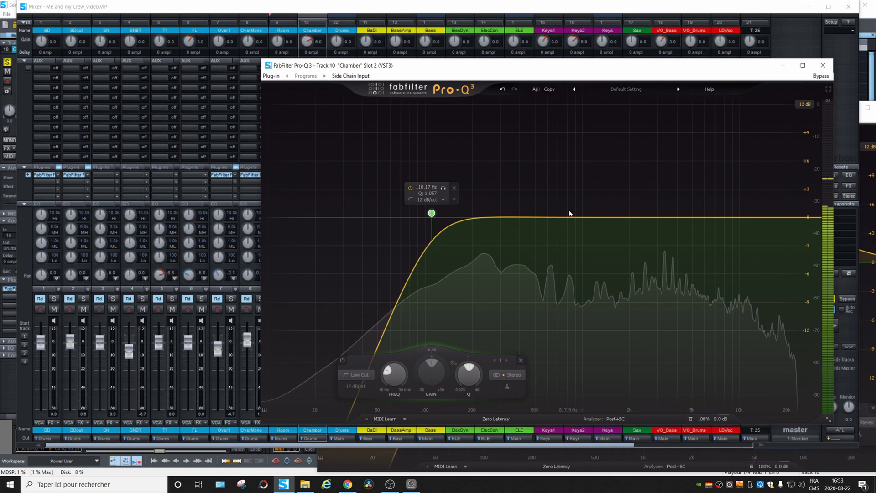
key("space")
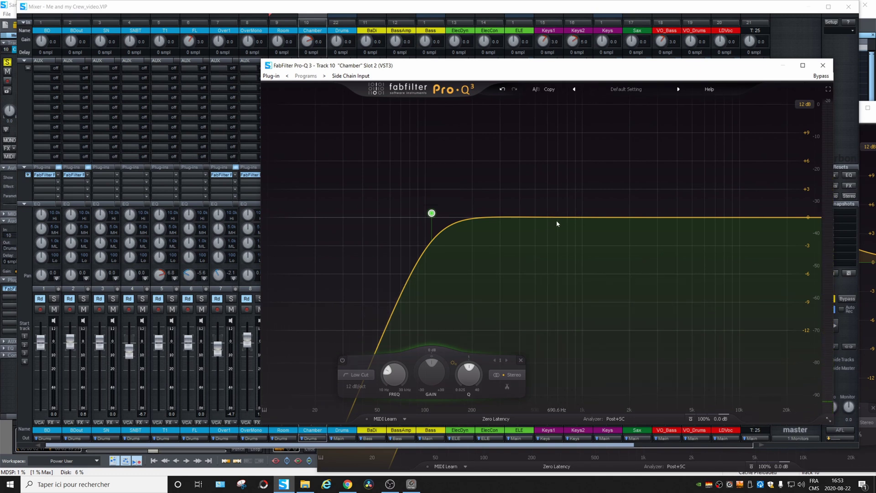
key("space")
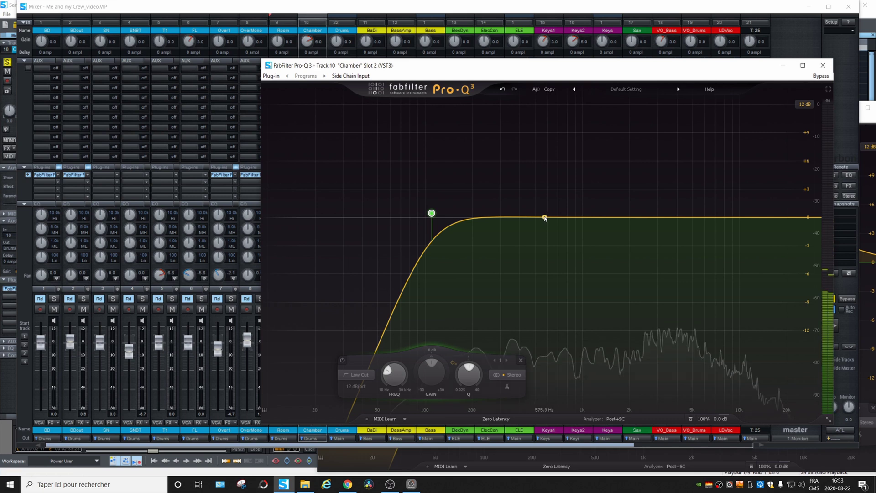
left_click_drag(545, 218, 537, 236)
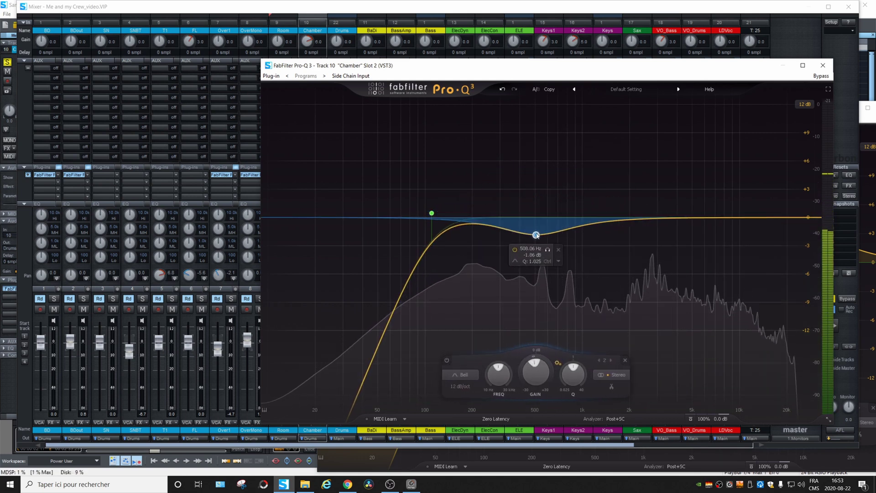
left_click_drag(724, 217, 728, 197)
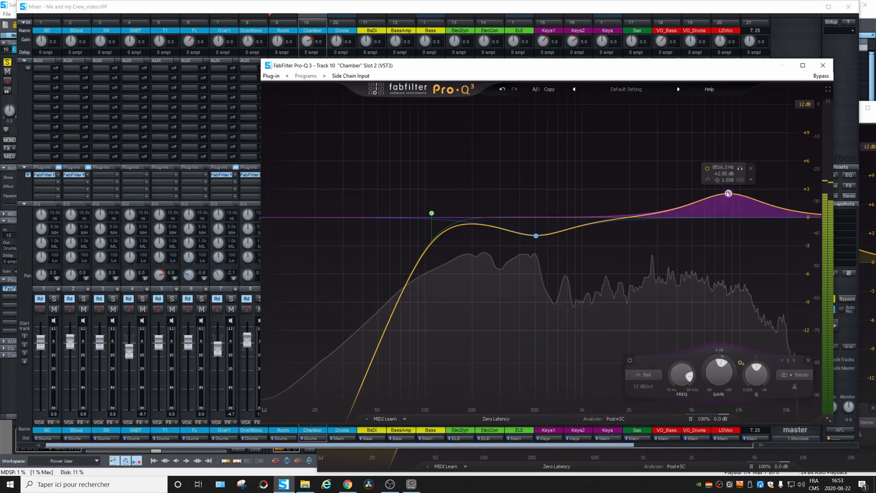
left_click(823, 65)
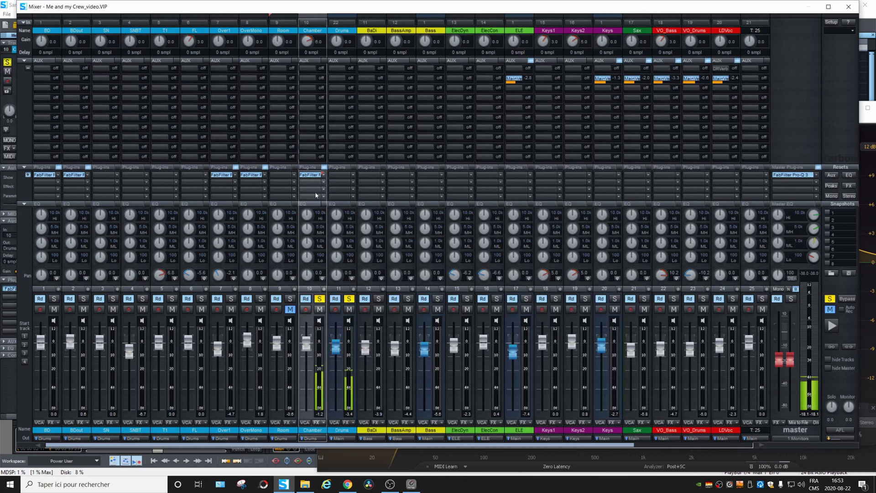
Solo the whole Drums group, and close the mixer and the leftover BD and Over1 Pro-Q 3 windows.
left_click(351, 301)
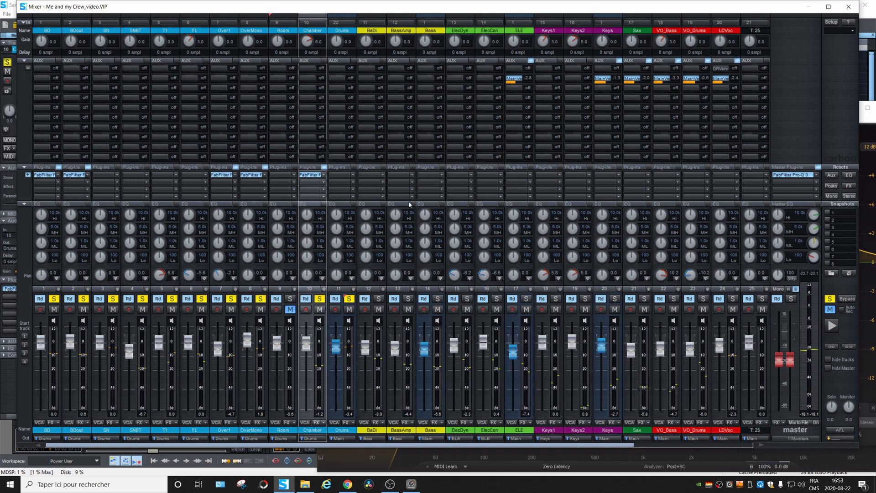
left_click(848, 6)
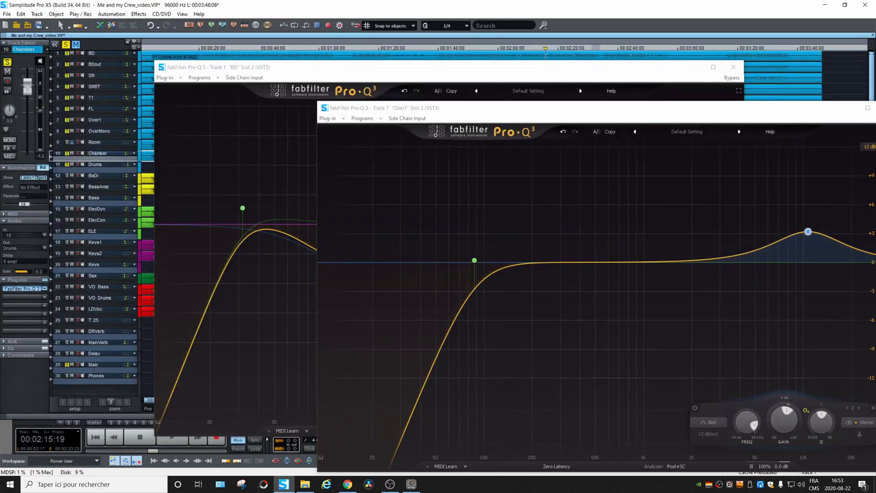
left_click(733, 67)
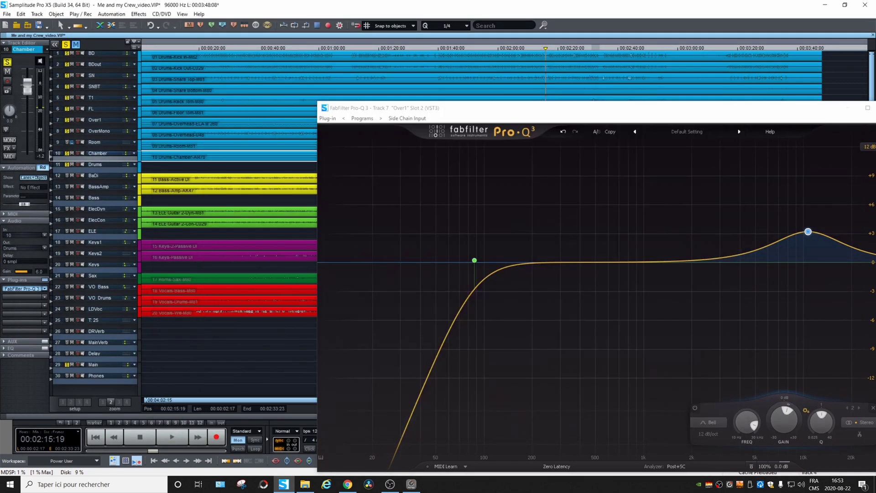
left_click(863, 110)
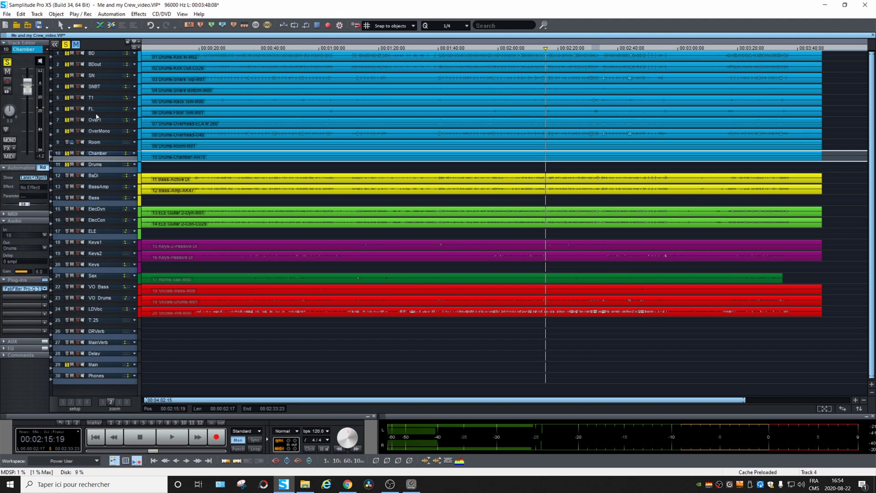
Enlarge the T1 and FL tracks and select the tom fill across both, from about 2:31 to 2:34.
left_click_drag(102, 105, 102, 230)
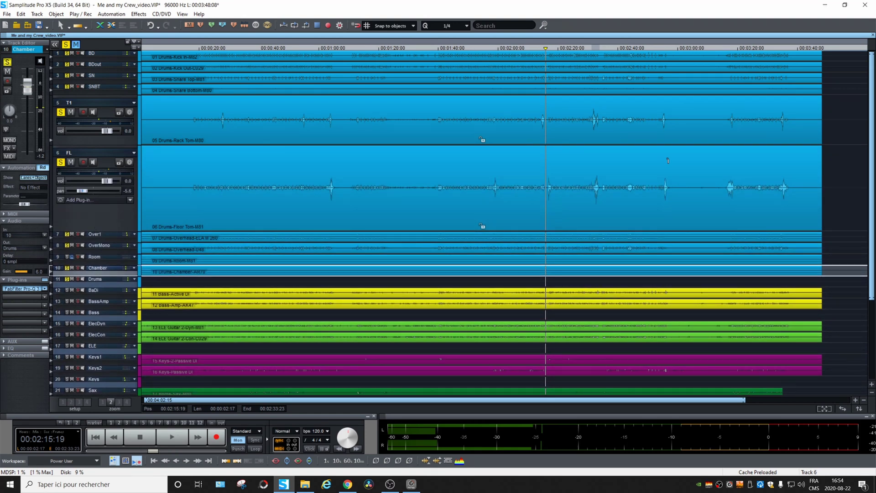
left_click_drag(588, 115, 602, 152)
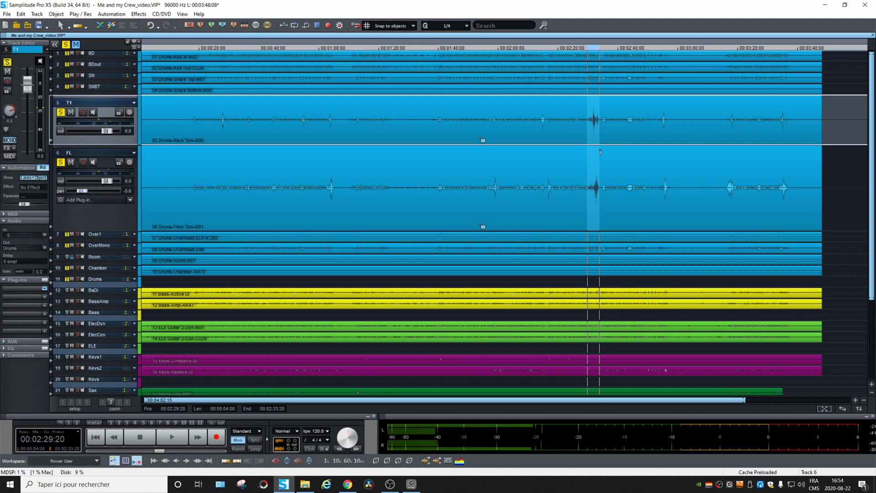
key("space")
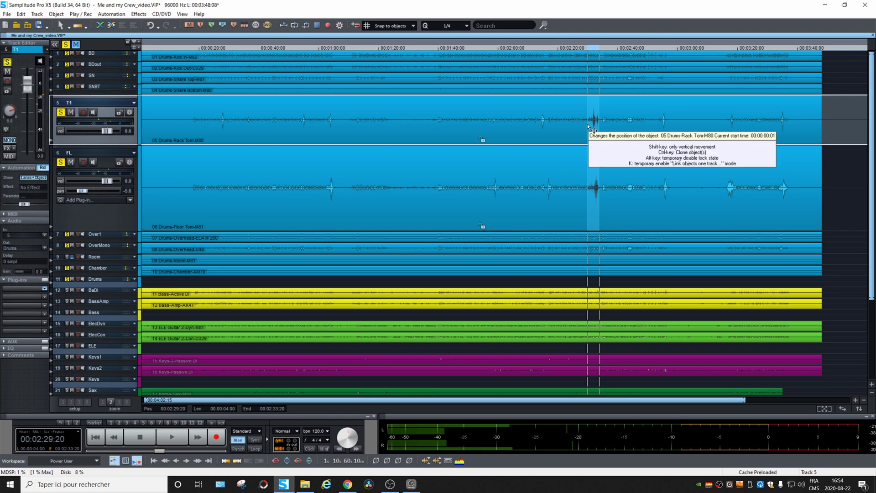
key("ctrl+Up")
key("ctrl+Up")
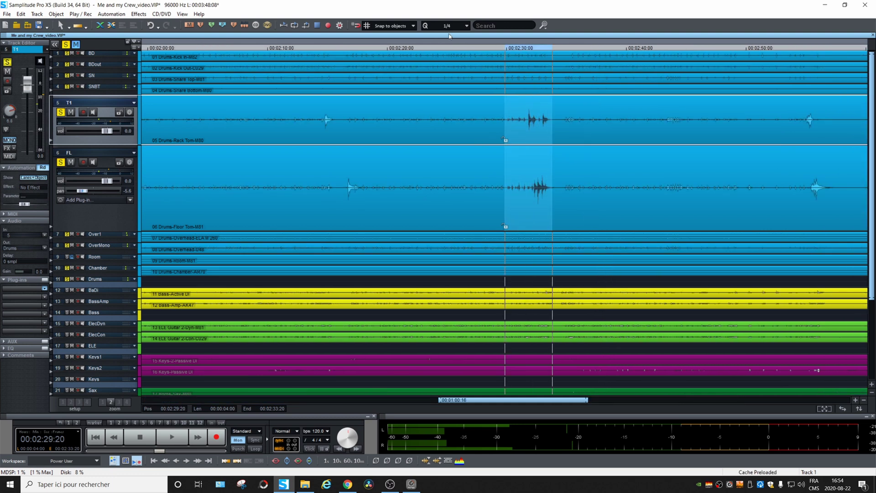
left_click_drag(522, 121, 556, 173)
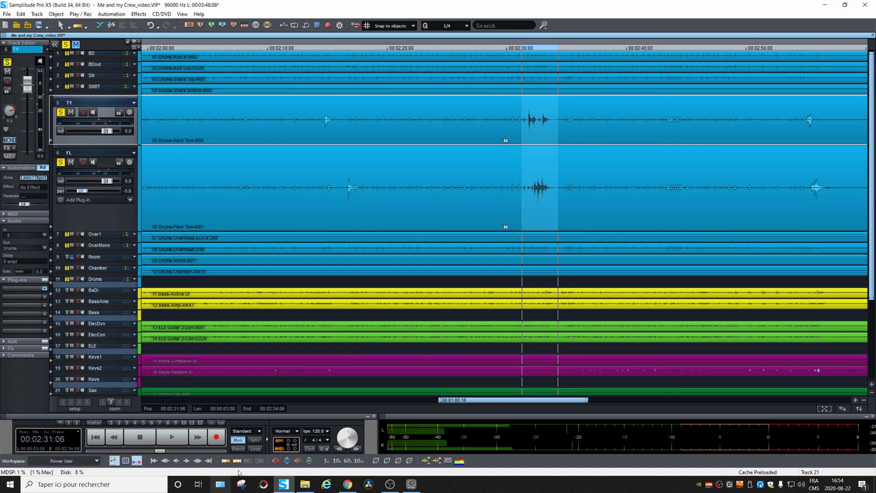
Loop the selected tom fill and insert FabFilter Pro-Q 3 on the soloed T1 track in the mixer.
left_click(254, 449)
key("m")
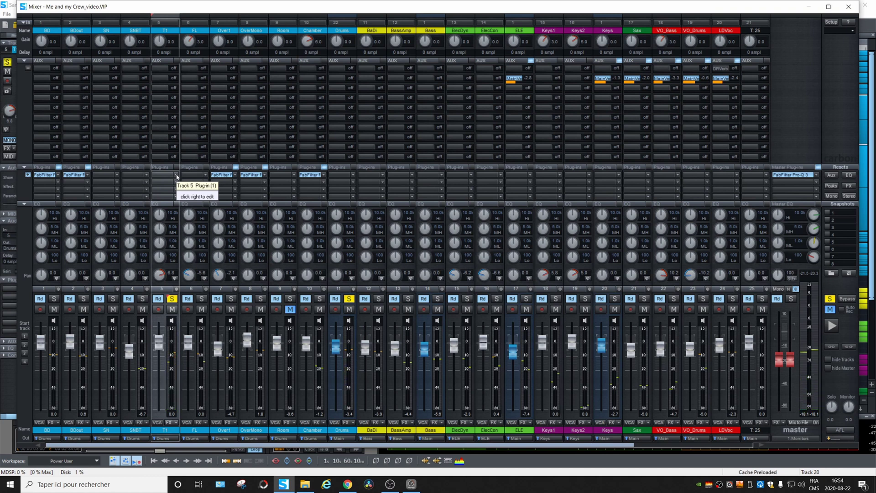
left_click(175, 176)
left_click(188, 178)
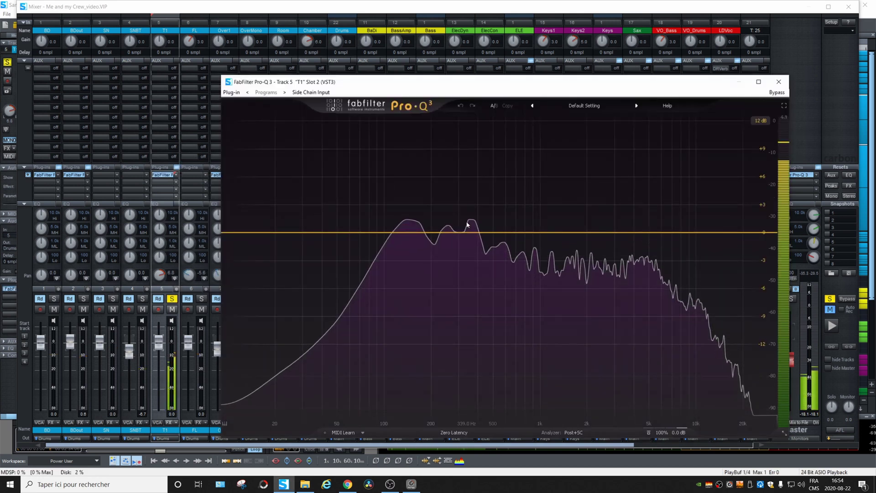
Add a resonant low cut near 112 Hz and a bell cut of about 4.7 dB near 340 Hz to T1's EQ.
left_click(250, 233)
left_click_drag(250, 232, 391, 152)
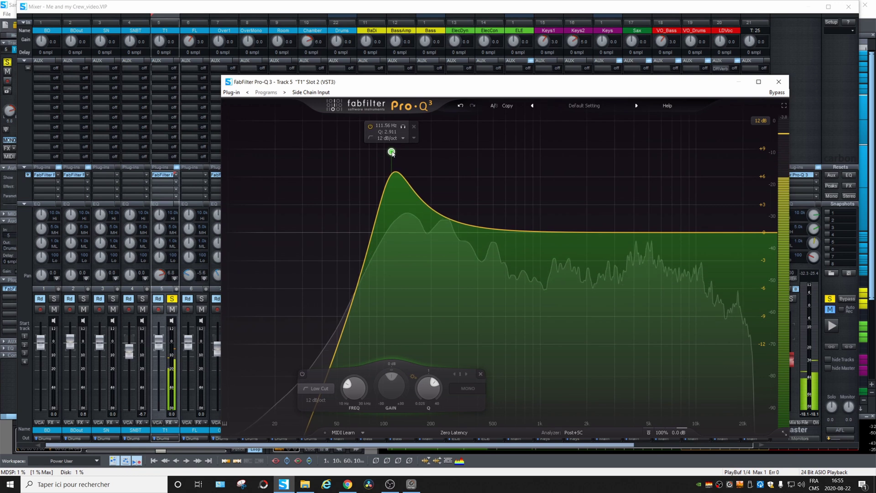
left_click_drag(462, 225, 468, 276)
scroll(466, 266, "up", 3)
scroll(467, 274, "down", 5)
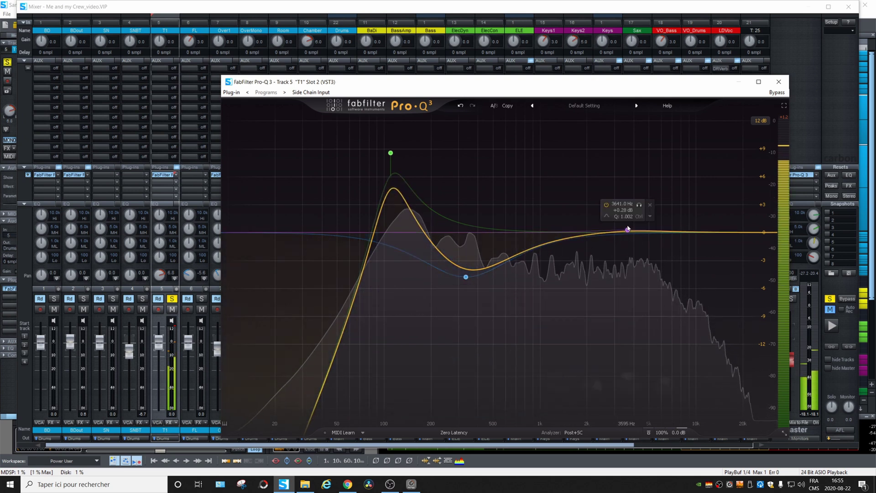
Add a bell boost of about 2.7 dB near 4.7 kHz to T1's EQ, with its Q set to about 1.34.
left_click_drag(628, 229, 646, 209)
scroll(631, 201, "up", 4)
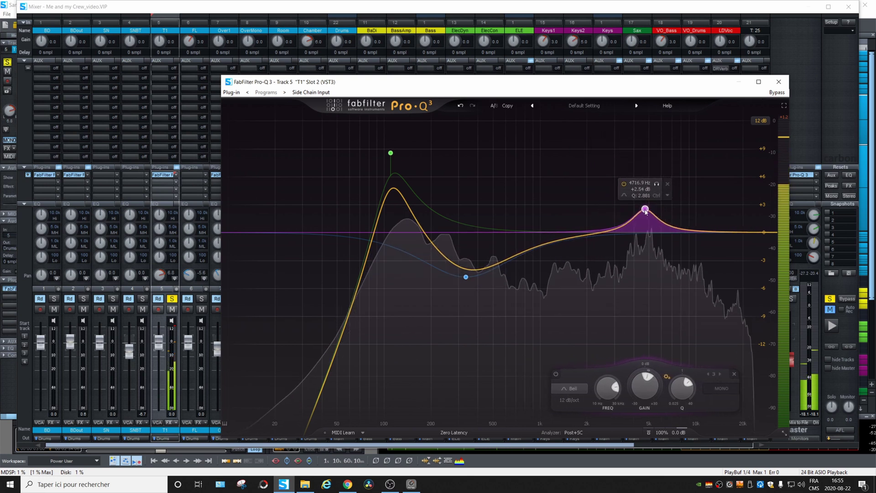
scroll(645, 211, "down", 5)
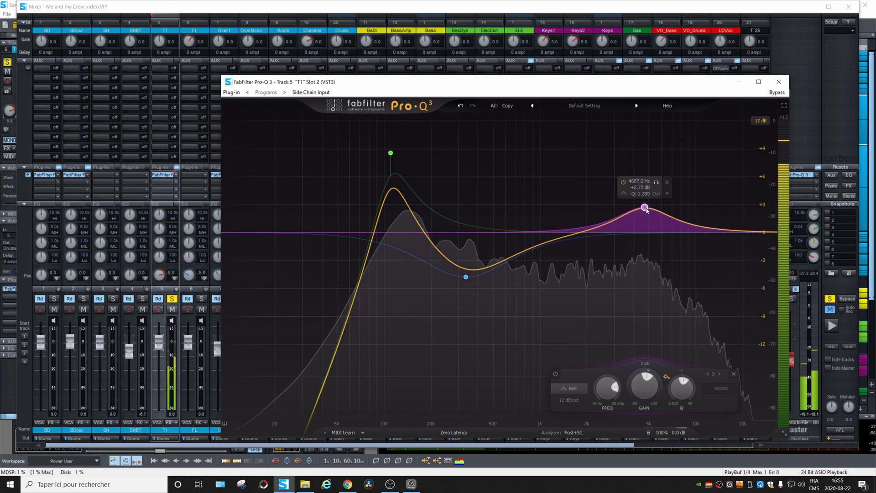
Retune the resonant low cut in T1's EQ to about 103 Hz with a Q of about 2.4.
mouse_move(390, 153)
left_mouse_down()
mouse_move(362, 138)
mouse_move(375, 145)
mouse_move(424, 137)
mouse_move(371, 139)
mouse_move(386, 144)
mouse_move(385, 181)
mouse_move(386, 166)
left_mouse_up()
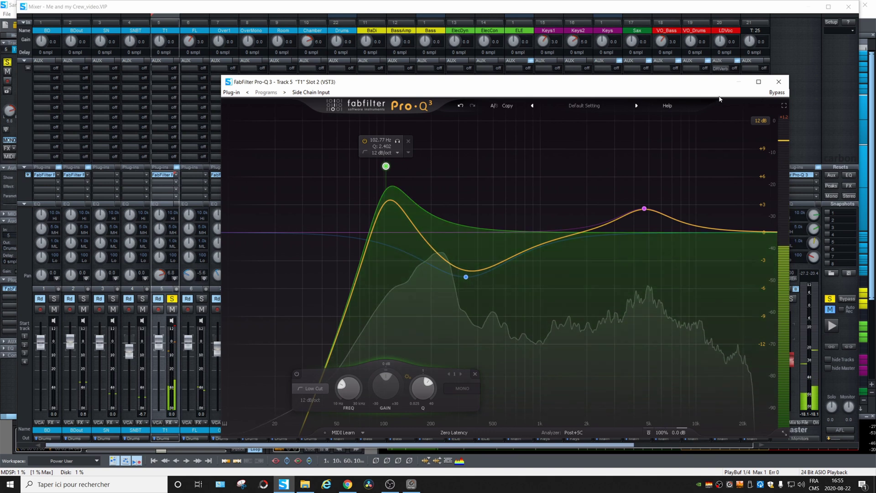
left_click(778, 83)
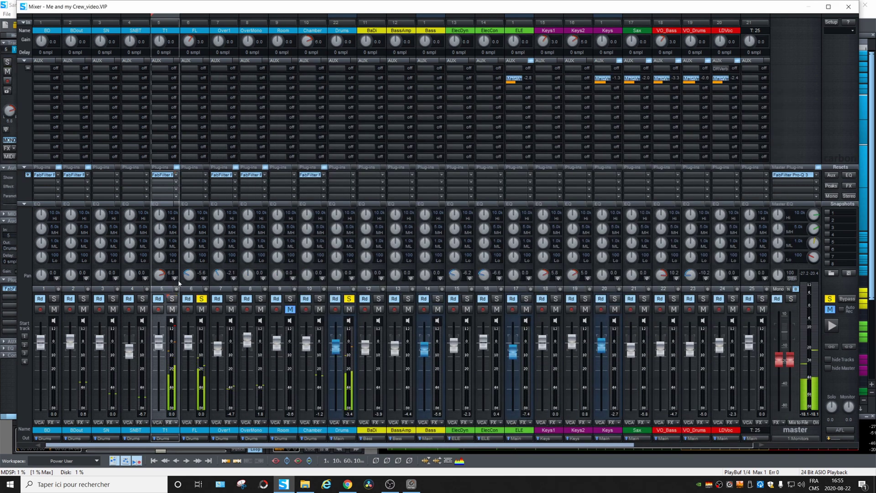
Insert FabFilter Pro-Q 3 on the FL track and move its window clear of the screen edge.
left_click(207, 178)
mouse_move(274, 201)
left_click(358, 249)
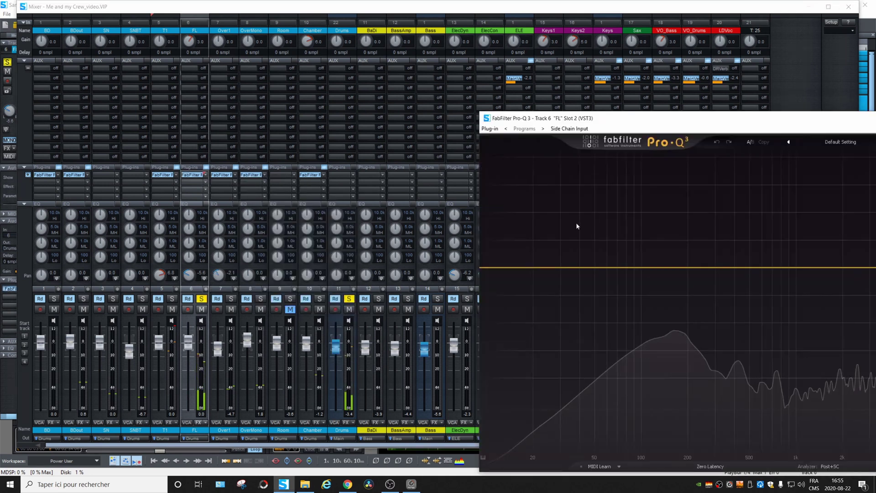
left_click_drag(679, 120, 428, 63)
Add a resonant low cut near 85 Hz and a bell cut of about 3.5 dB near 700 Hz to FL's EQ.
left_click(235, 210)
left_click_drag(236, 211, 383, 149)
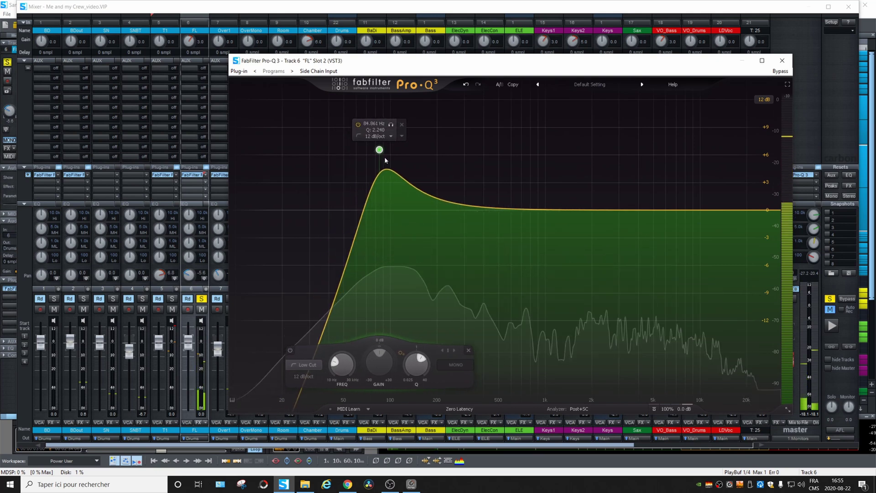
left_click_drag(479, 209, 527, 152)
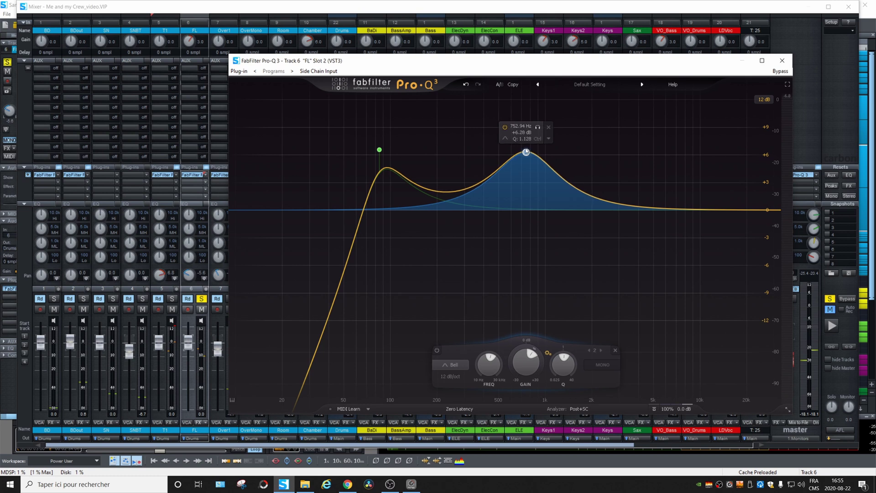
left_click_drag(526, 151, 520, 247)
key("space")
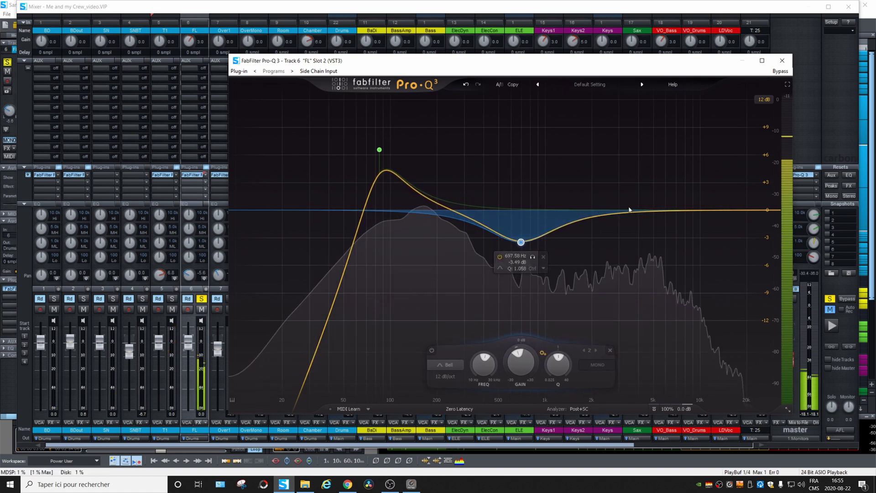
Add a bell boost near 4.7 kHz to FL's EQ and narrow its bandwidth.
left_click_drag(630, 209, 649, 178)
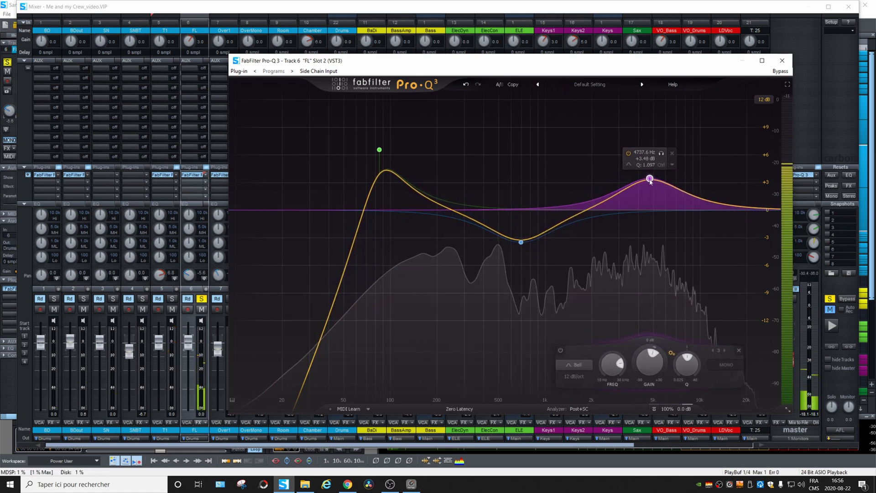
scroll(649, 179, "up", 5)
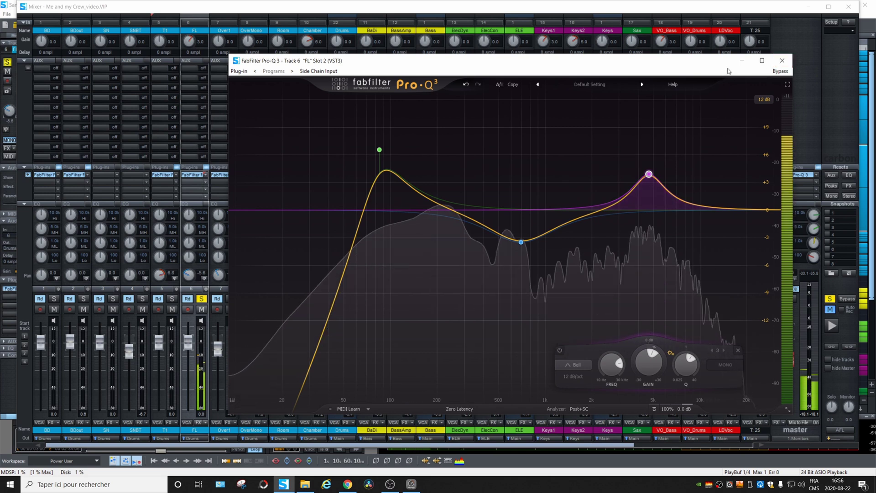
left_click(782, 60)
Solo the whole drum group and play back the equalized drums from the mixer.
left_click(349, 299)
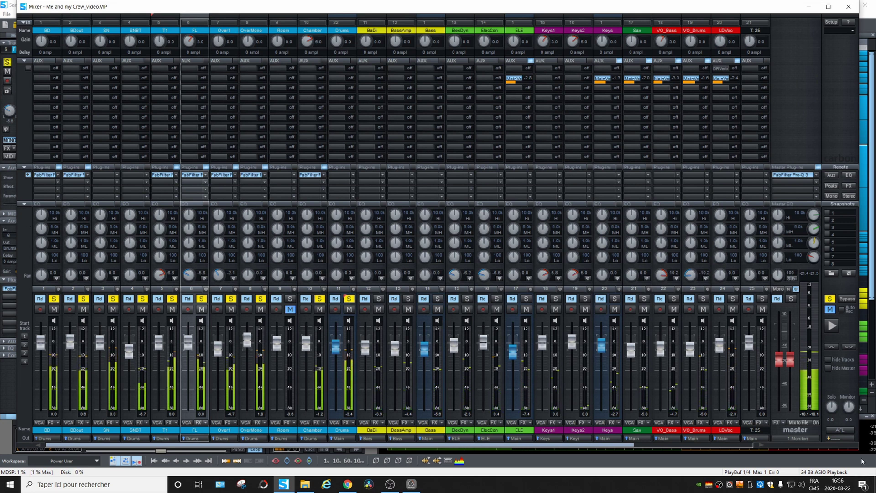
key("m")
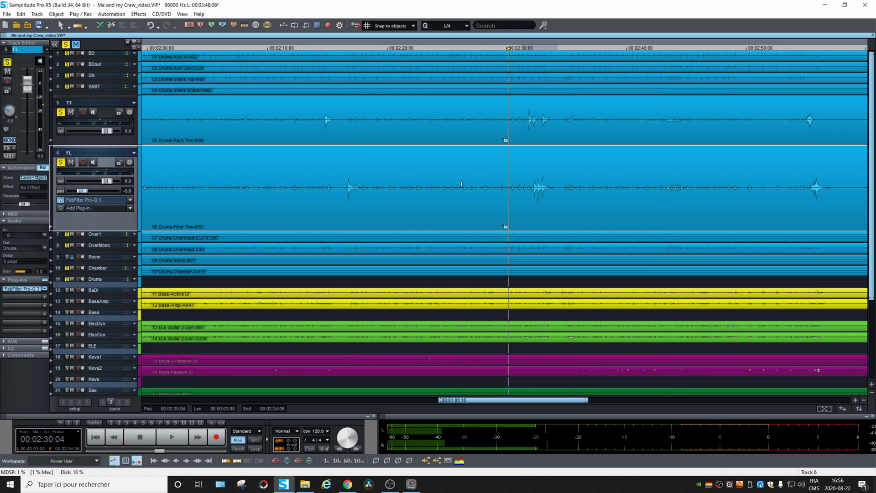
key("m")
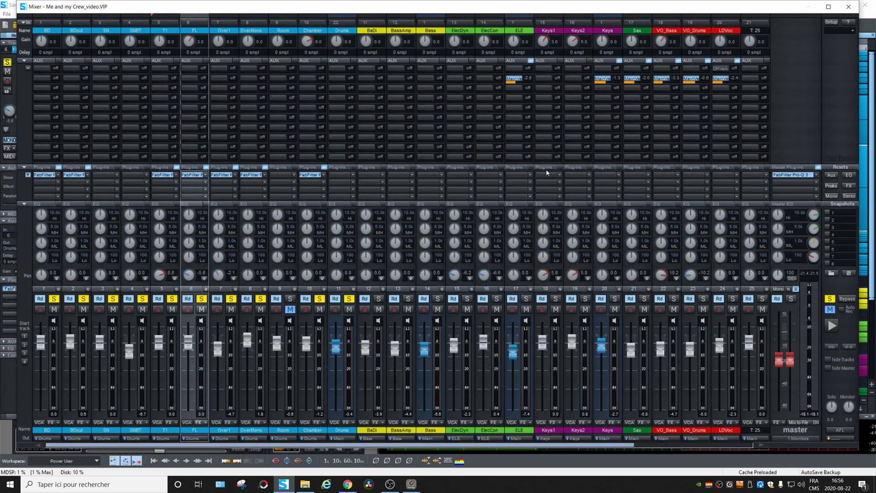
key("space")
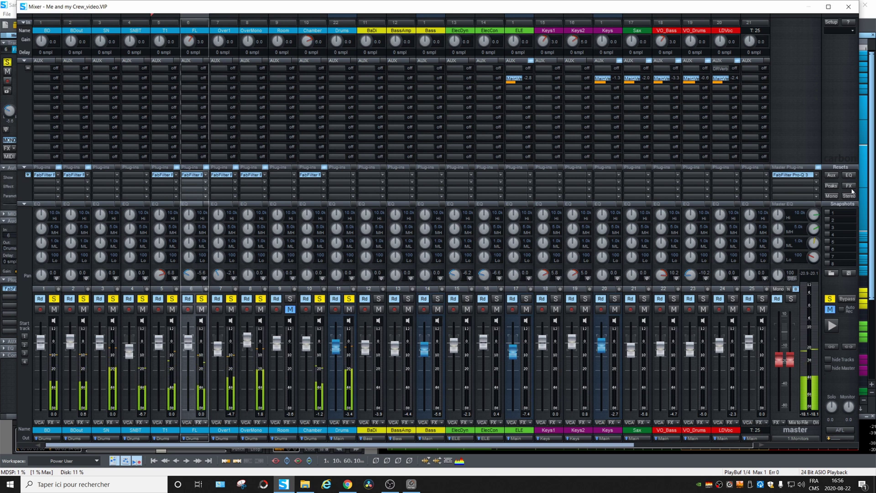
Reset all mixer FX to hear the drums without EQ, and undo the reset.
left_click(849, 187)
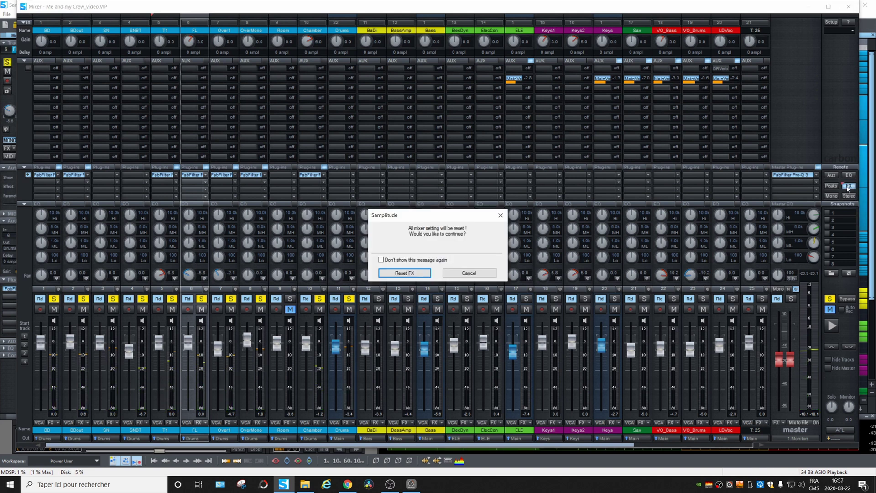
left_click(404, 273)
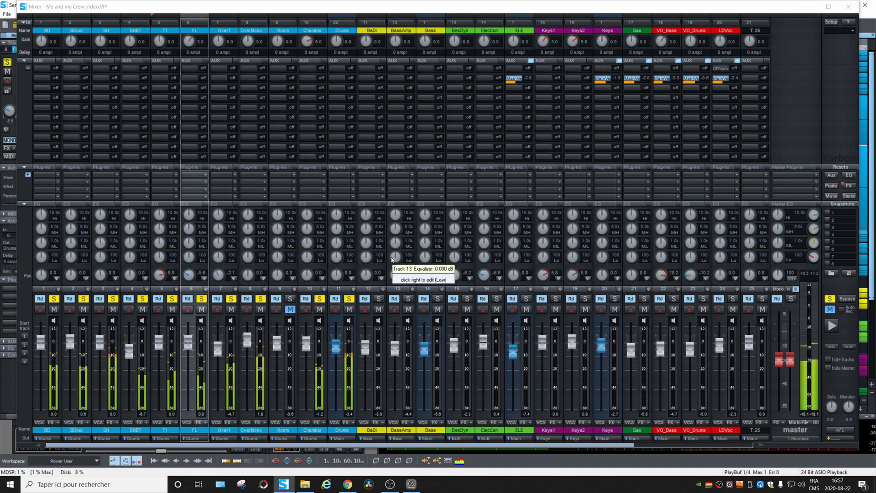
key("ctrl+z")
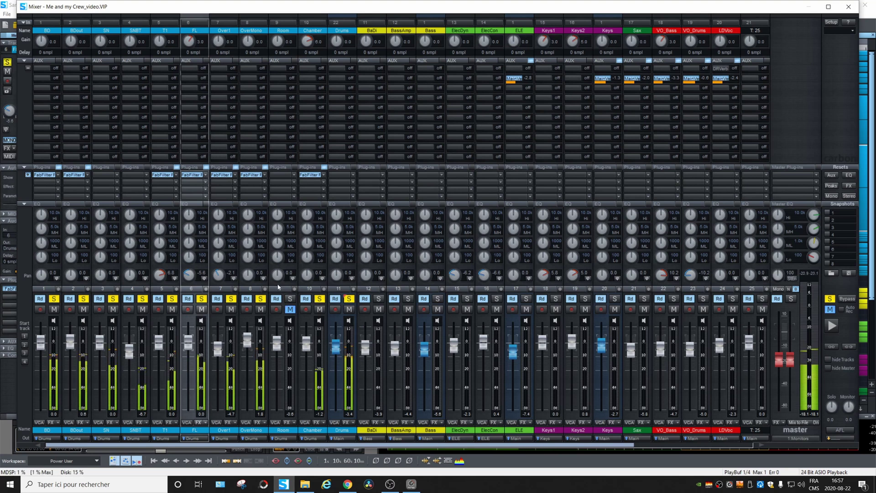
key("space")
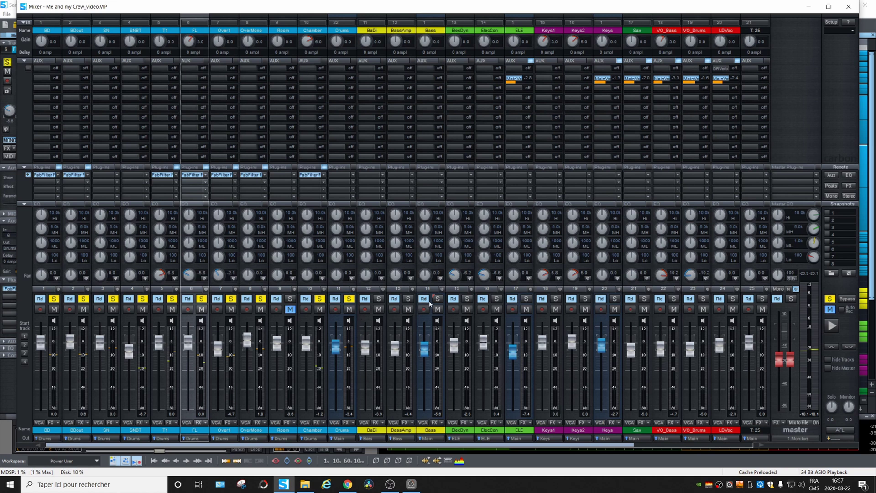
Listen to the drums with the bass, and unsolo the drums and BassAmp to isolate BaDi.
key("space")
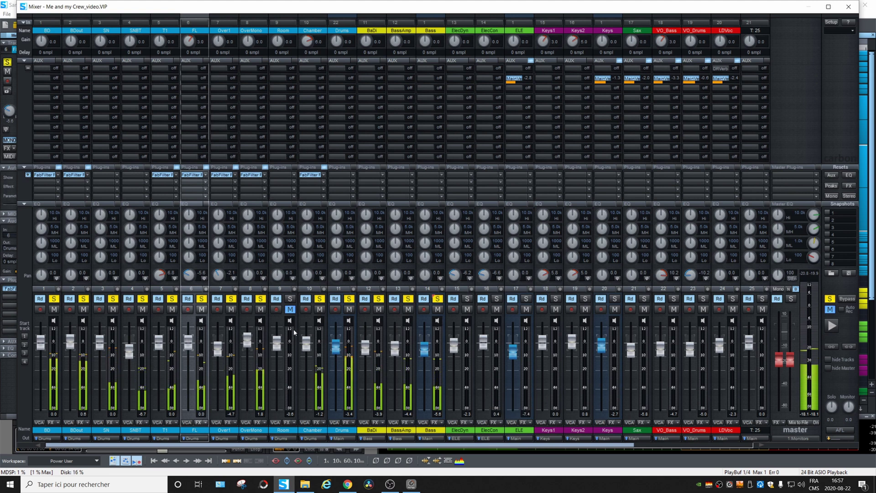
key("space")
left_click(349, 299)
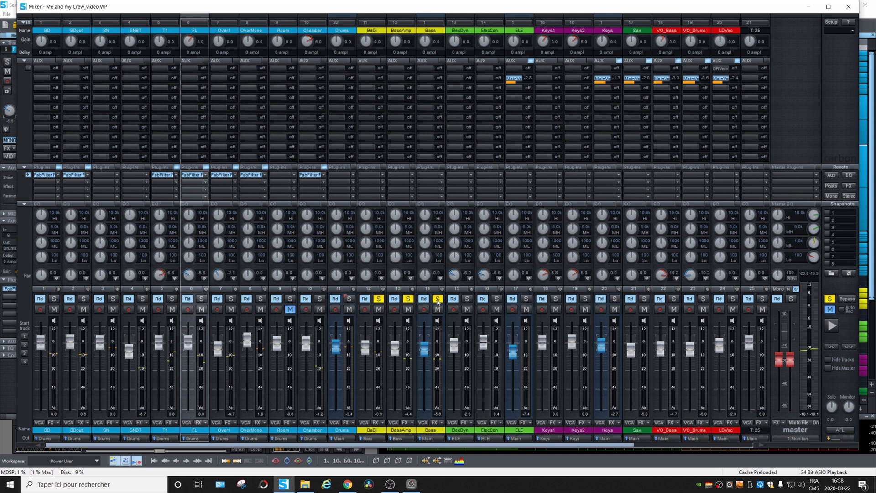
key("space")
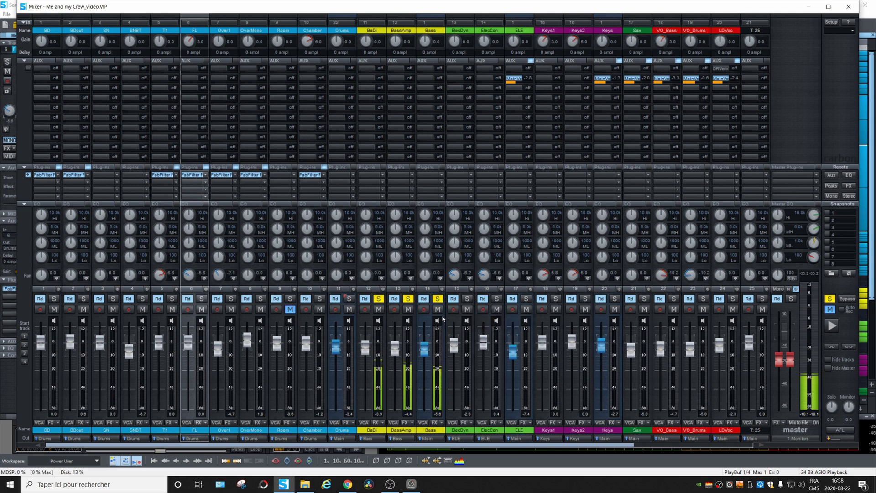
left_click(408, 299)
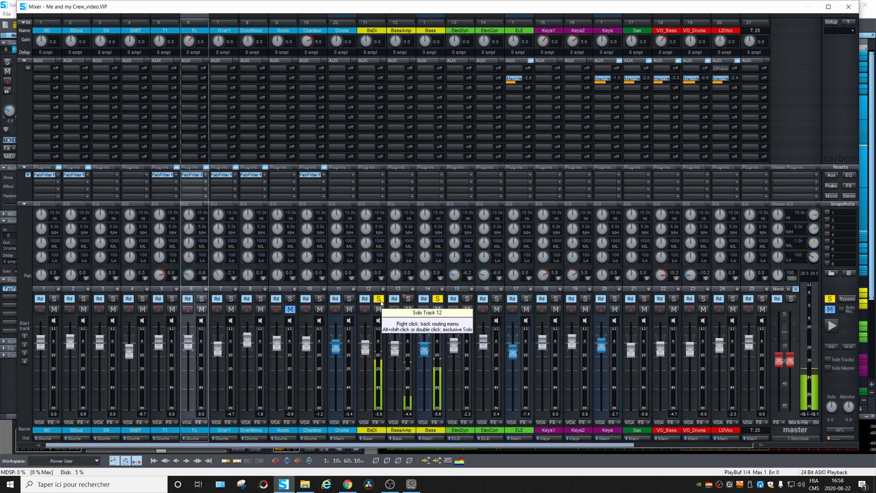
Insert FabFilter Pro-Q 3 on the BaDi track and move its window fully into view.
left_click(382, 177)
mouse_move(429, 201)
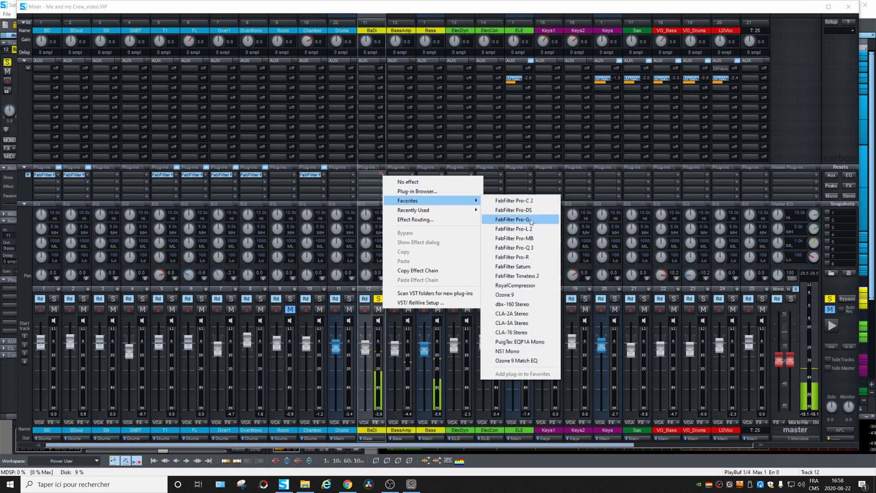
left_click(521, 247)
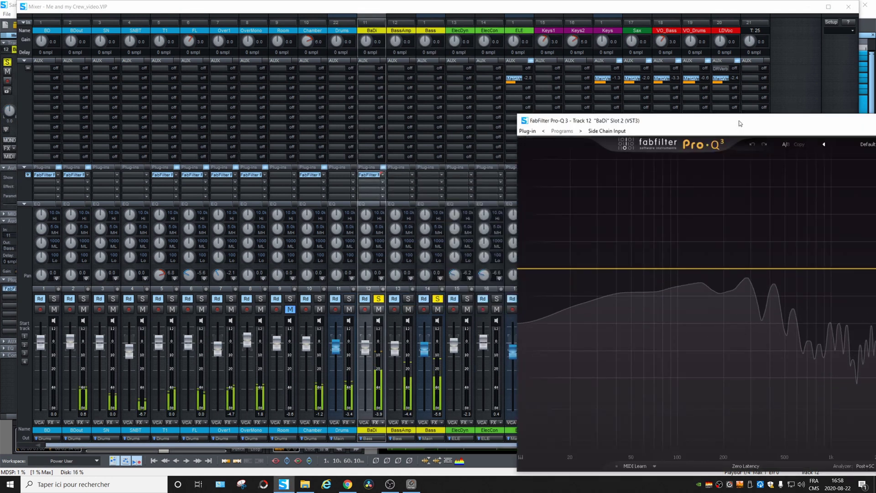
left_click_drag(740, 123, 448, 52)
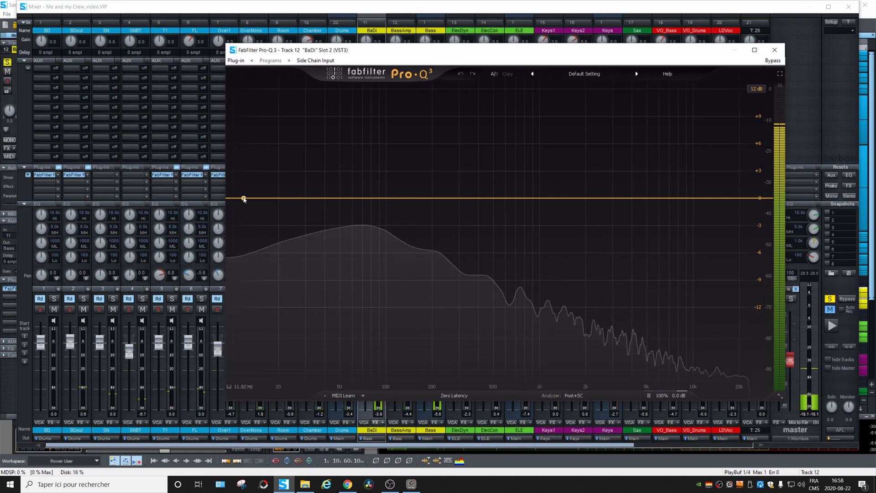
Add a resonant low cut near 30 Hz and a bell boost of about 6.4 dB near 1 kHz to BaDi's EQ.
left_click(245, 198)
left_click_drag(244, 199, 310, 158)
left_click_drag(431, 198, 541, 141)
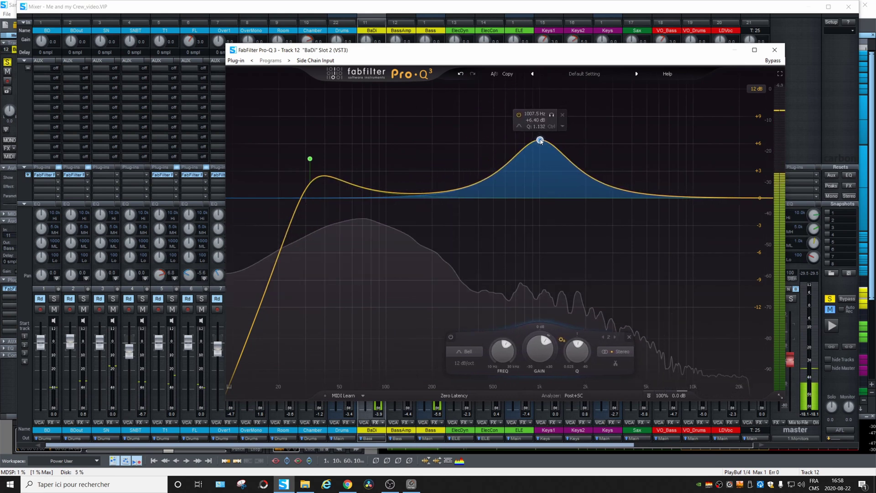
left_click(774, 51)
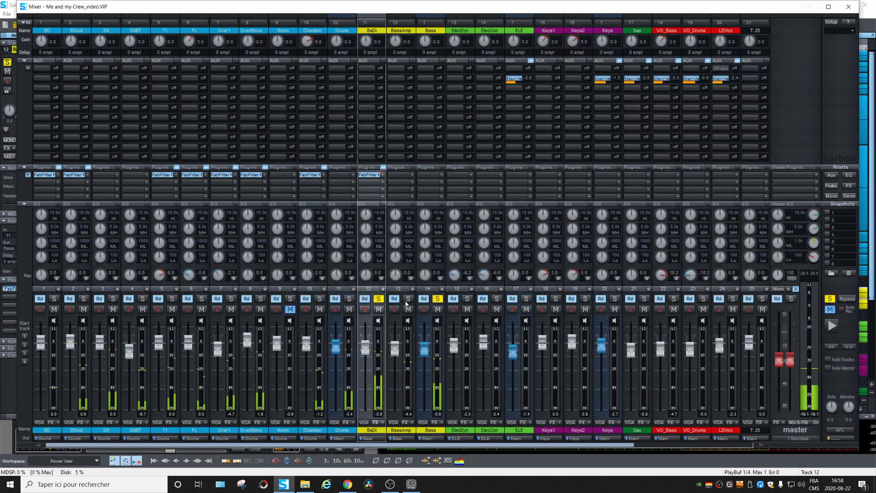
Switch the solo from BaDi to BassAmp and insert FabFilter Pro-Q 3 on BassAmp.
left_click(408, 299)
left_click(378, 300)
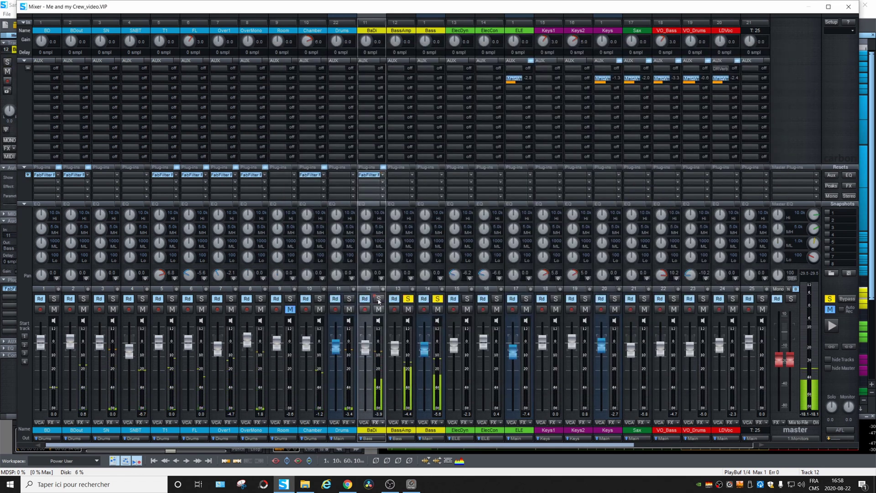
left_click(411, 174)
mouse_move(461, 199)
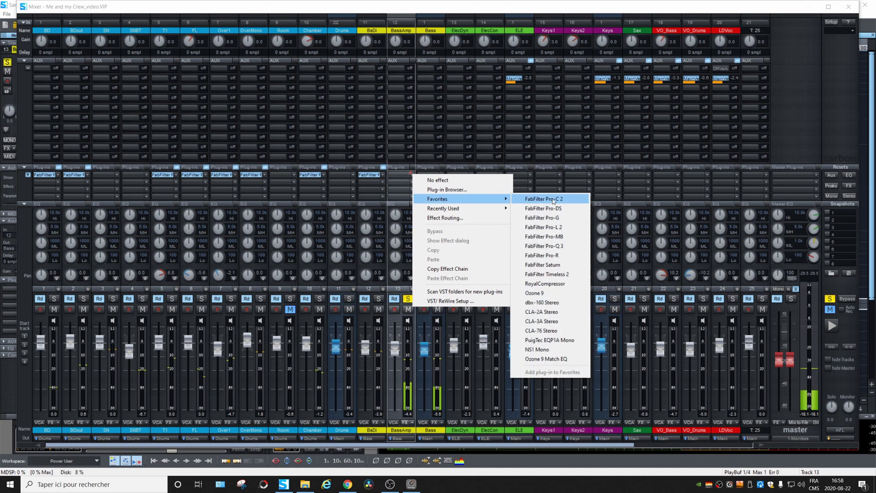
left_click(571, 247)
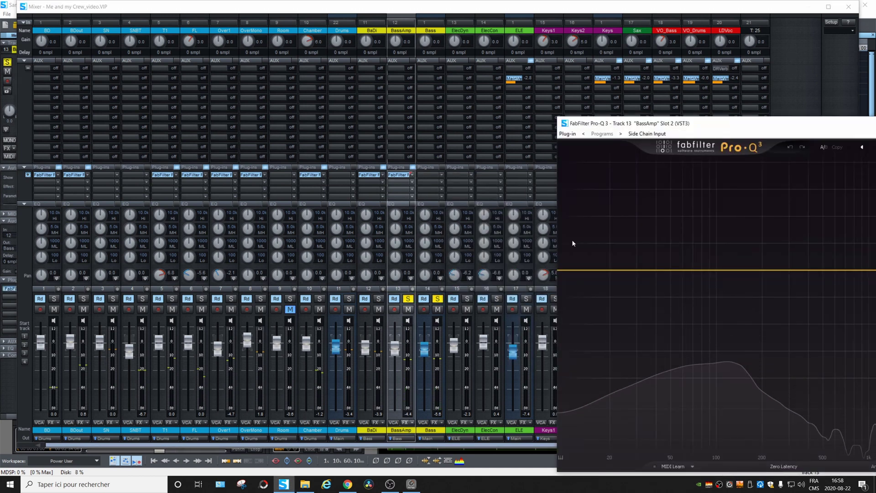
left_click_drag(716, 124, 392, 42)
Add a low cut near 37 Hz and a bell boost of about 8 dB near 1.9 kHz, Q about 0.56, to BassAmp's EQ.
left_click(248, 189)
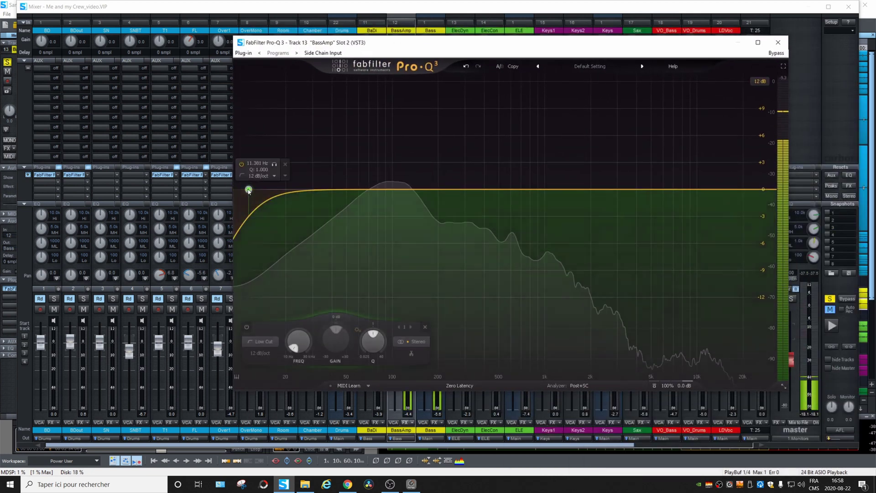
left_click_drag(248, 189, 327, 176)
left_click_drag(527, 190, 585, 101)
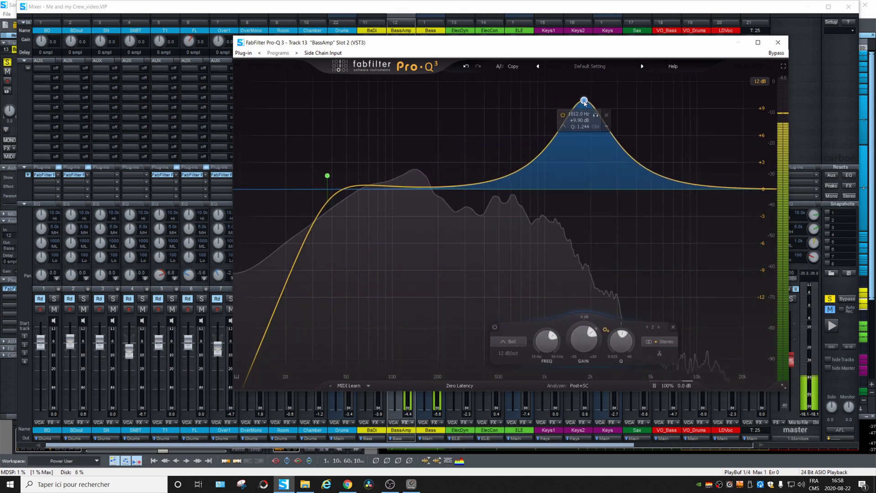
scroll(584, 101, "down", 10)
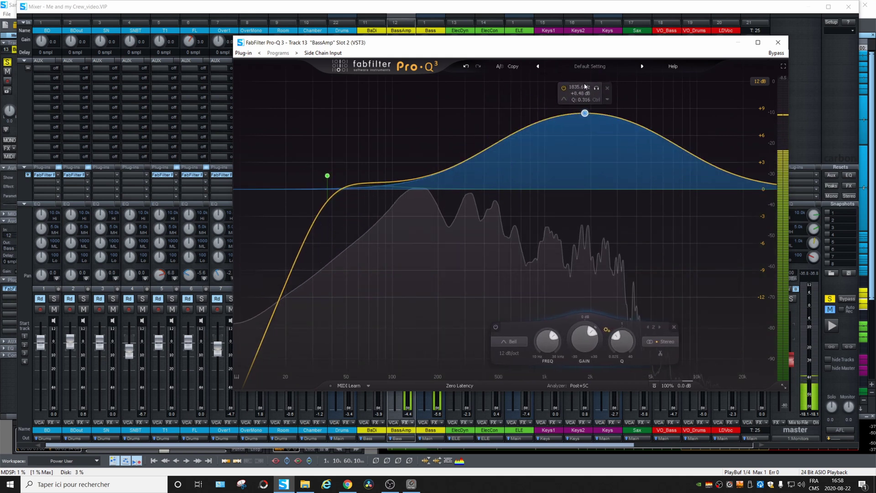
scroll(585, 113, "up", 5)
left_click_drag(587, 115, 588, 119)
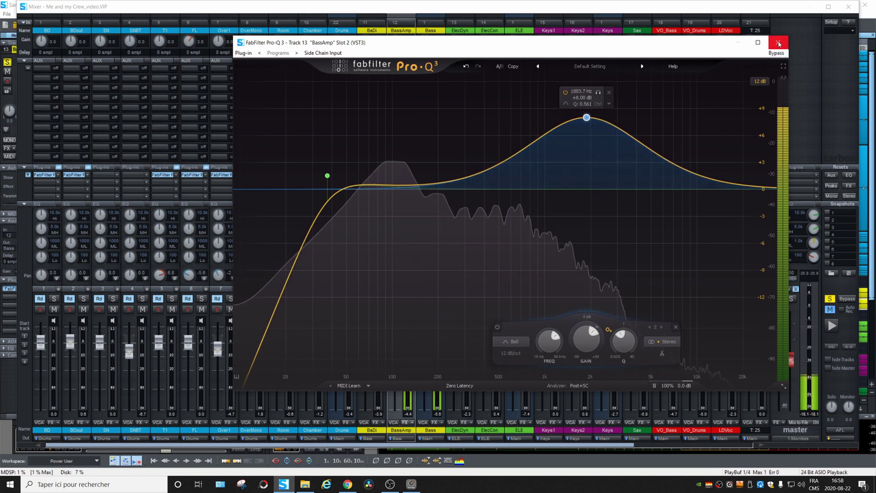
left_click(778, 44)
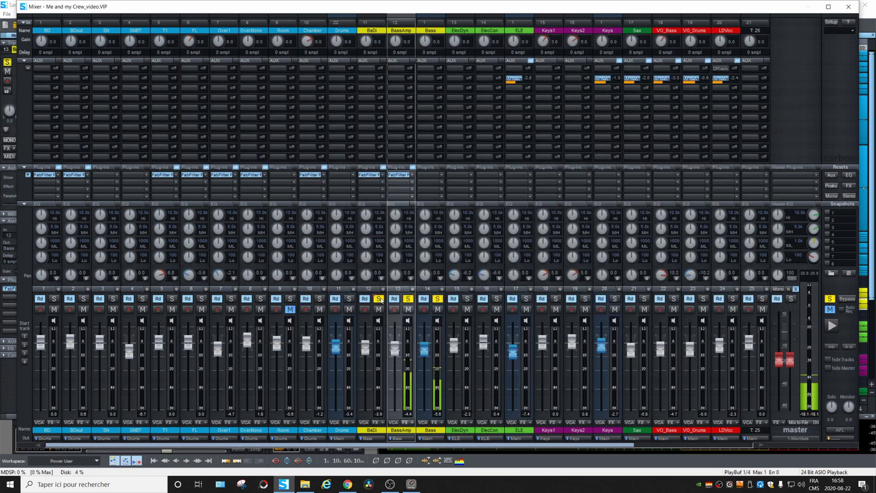
Solo the drums together with the bass and electric guitar tracks and play back the mix.
left_click(411, 278)
left_click(349, 298)
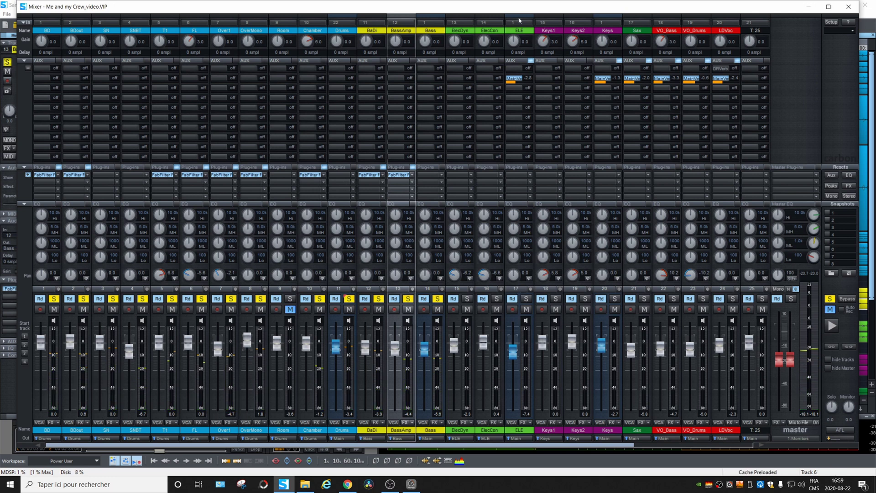
key("space")
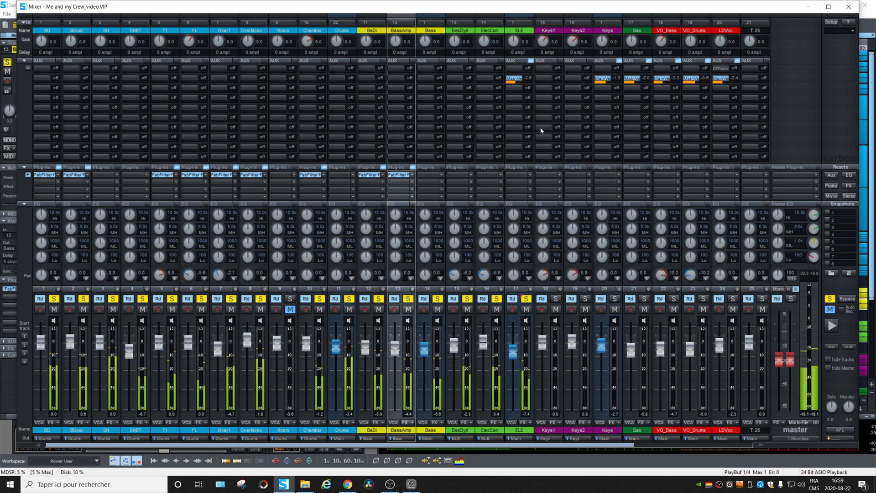
Insert FabFilter Pro-Q 3 on the ELE bus and move its window clear for editing.
left_click(530, 177)
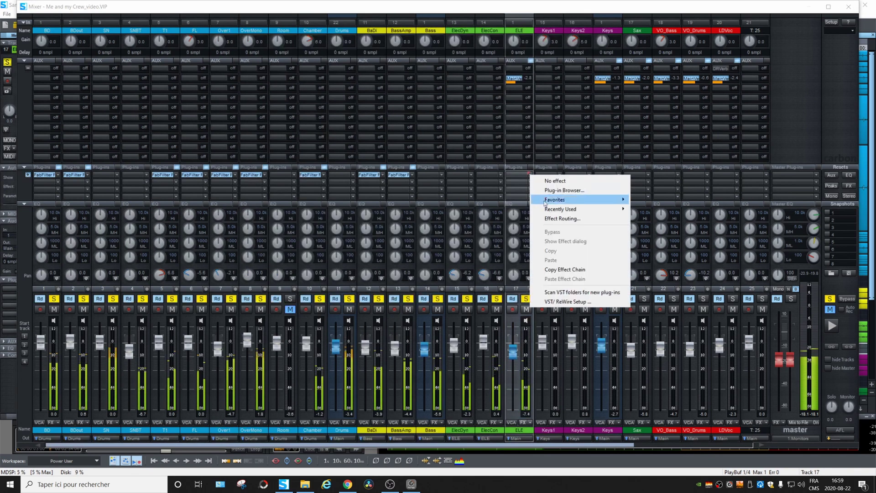
mouse_move(588, 204)
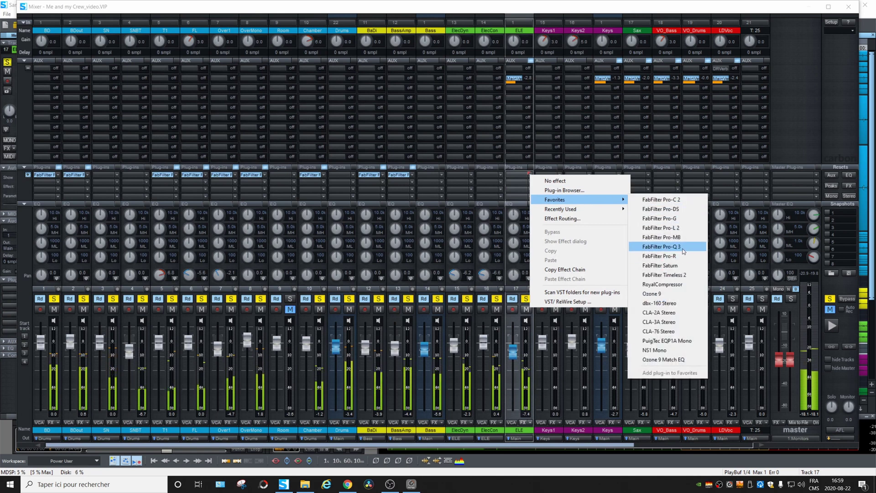
left_click(657, 254)
left_click_drag(617, 127, 401, 49)
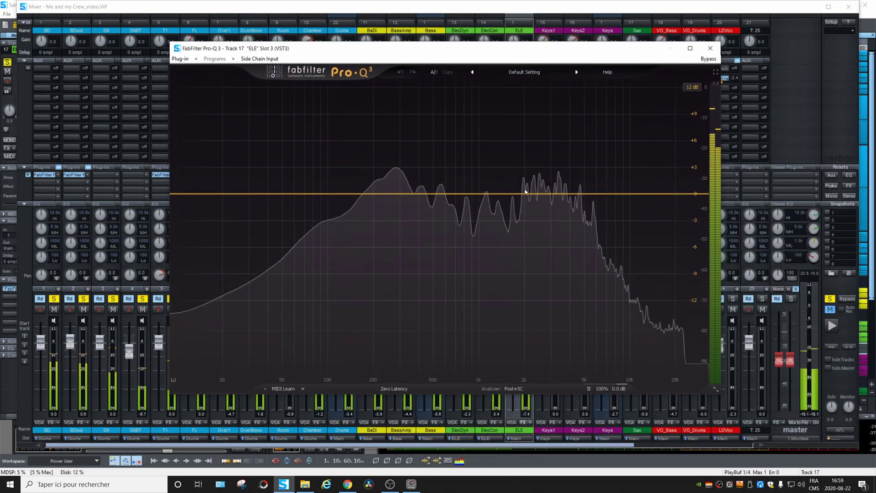
Add a low cut near 60 Hz and a bell boost of about 5 dB near 6 kHz to ELE's EQ.
left_click(180, 195)
left_click_drag(180, 194, 291, 193)
left_click_drag(393, 194, 594, 146)
left_click(709, 49)
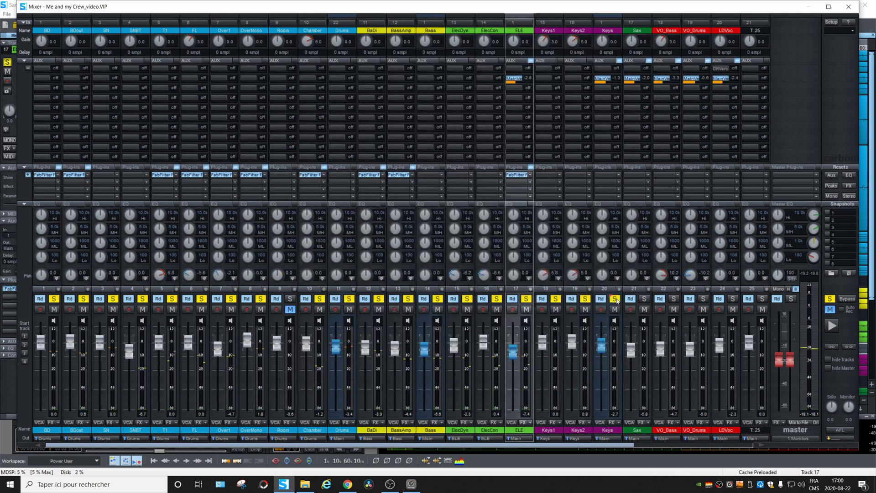
Take the drums out of solo during playback and insert FabFilter Pro-Q 3 on the Keys bus.
key("space")
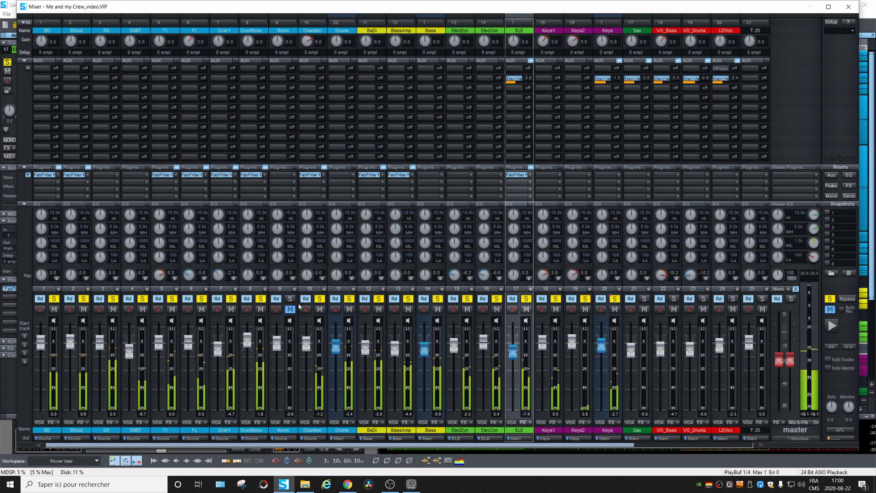
left_click(350, 299)
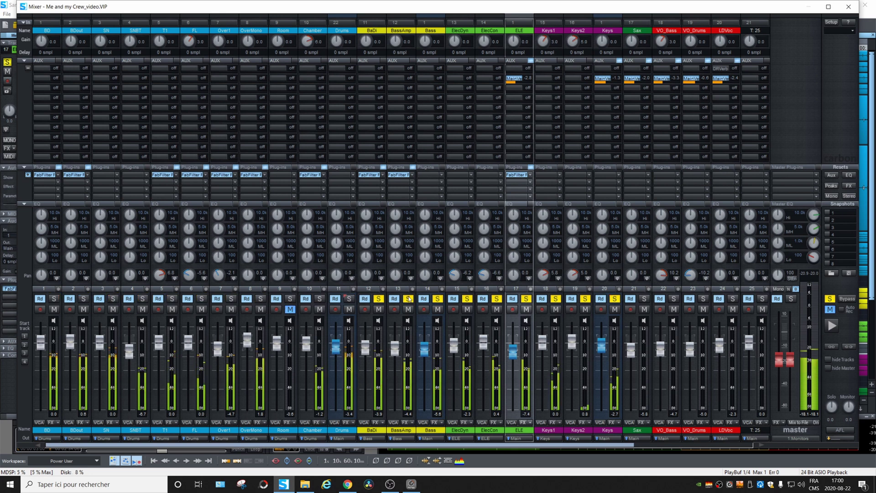
left_click(621, 175)
mouse_move(668, 201)
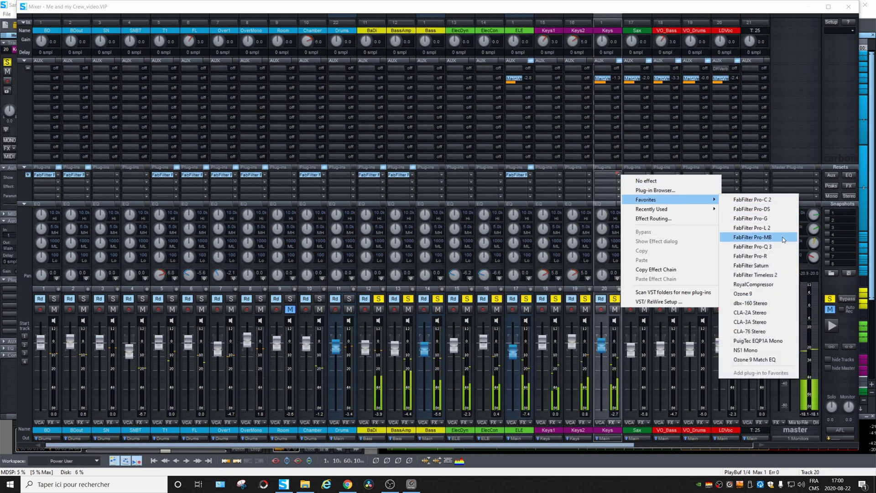
left_click(749, 238)
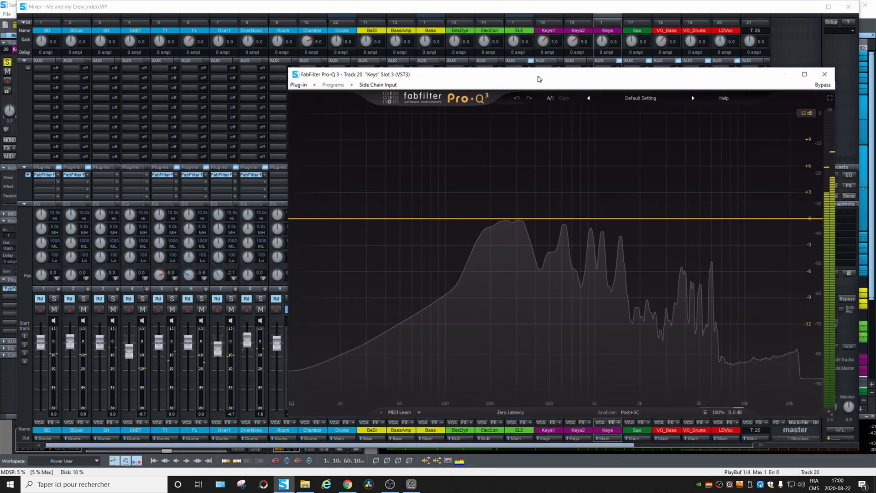
Add a low cut near 55 Hz and a bell boost of about 6 dB near 5.7 kHz to Keys' EQ.
left_click_drag(289, 224, 395, 226)
left_click_drag(666, 222, 696, 159)
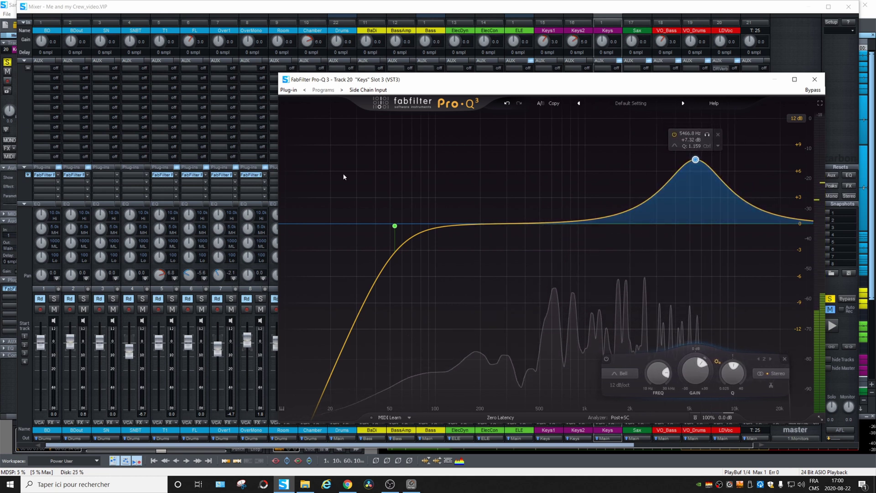
mouse_move(695, 160)
left_mouse_down()
mouse_move(694, 169)
mouse_move(693, 154)
mouse_move(698, 171)
left_mouse_up()
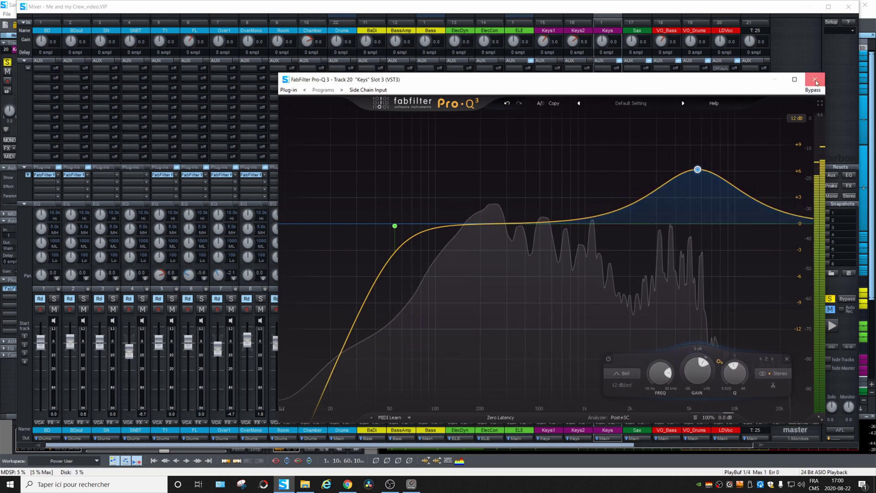
left_click(815, 79)
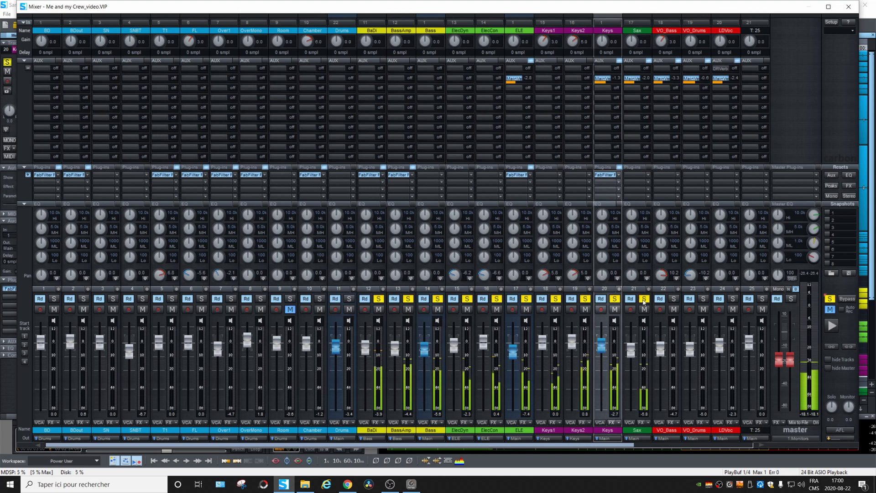
Play the selected range with only Sax soloed and insert FabFilter Pro-Q 3 on Sax.
key("space")
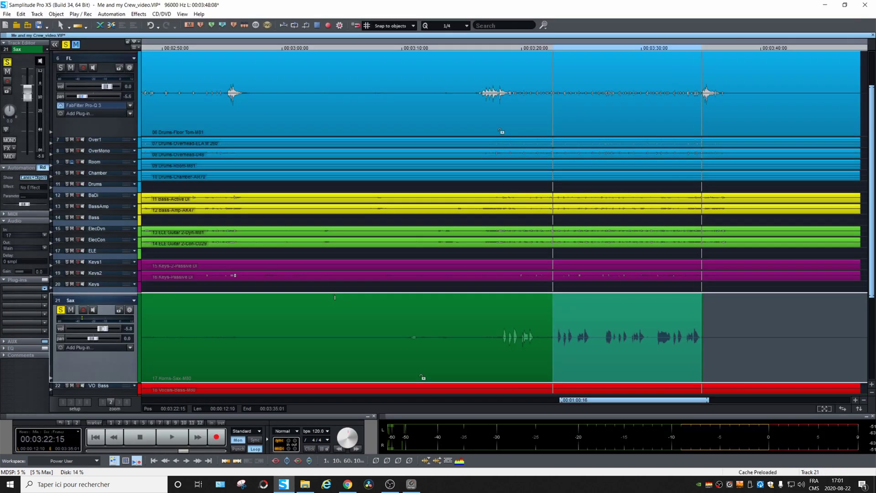
key("space")
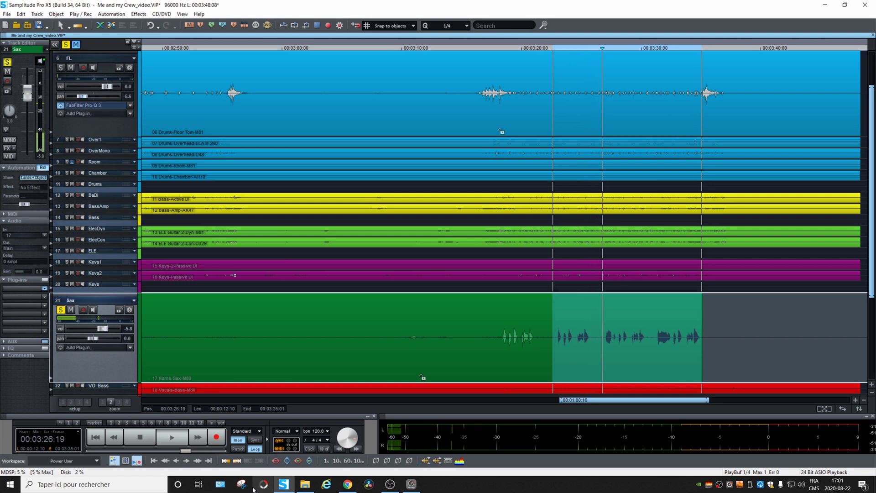
left_click(131, 462)
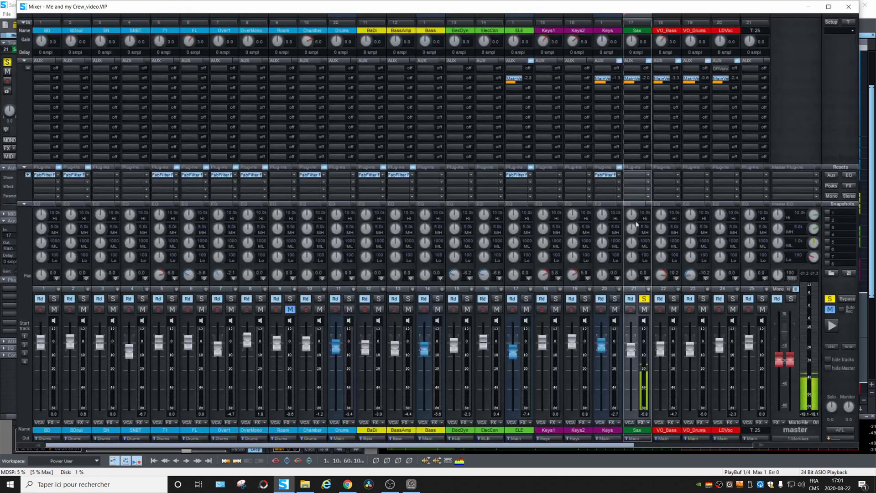
left_click(649, 175)
mouse_move(712, 199)
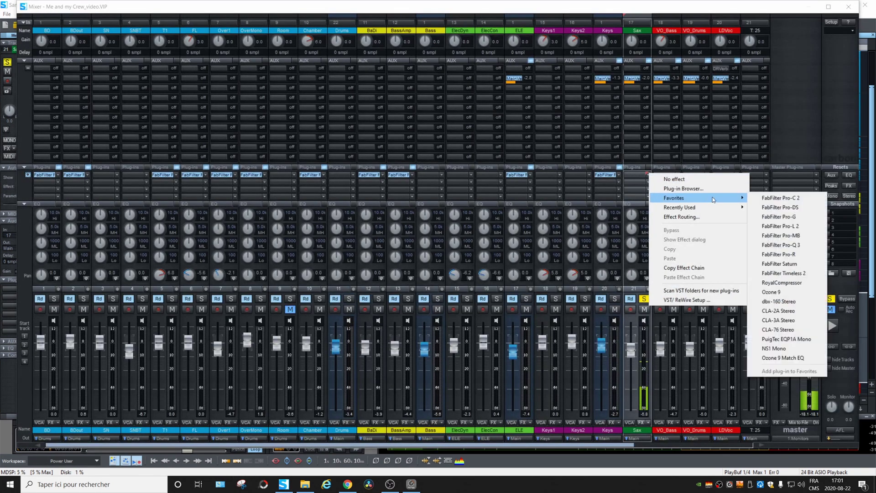
left_click(784, 249)
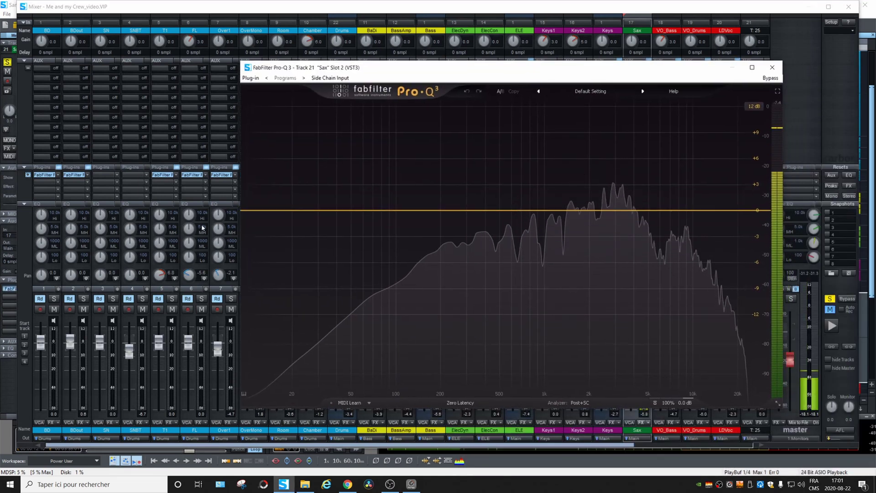
Shape Sax's EQ with a low cut near 97 Hz, a 1.7 dB bell cut near 2.5 kHz and a 2 dB bell boost near 11 kHz.
left_click_drag(252, 211, 394, 207)
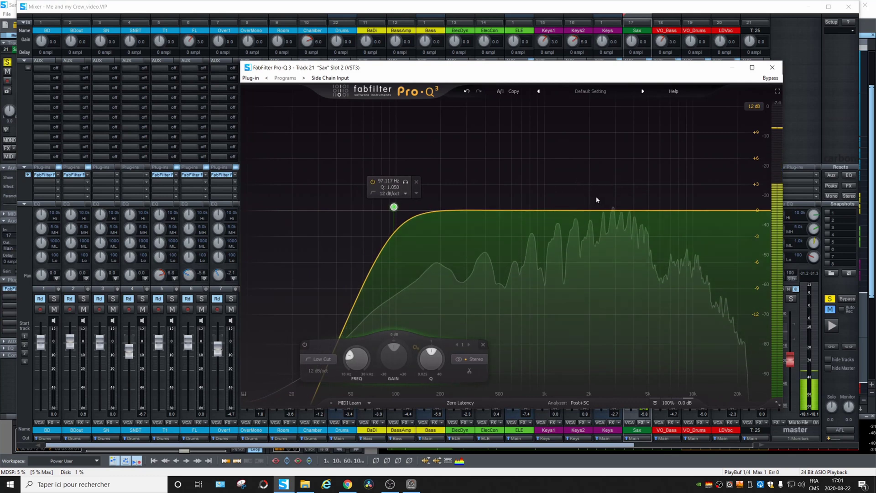
left_click_drag(567, 204, 603, 225)
left_click(694, 191)
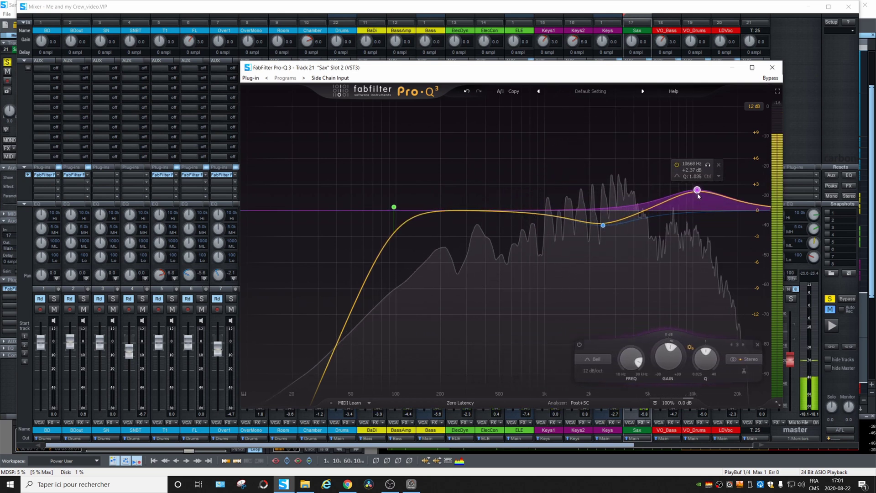
left_click_drag(694, 194, 699, 195)
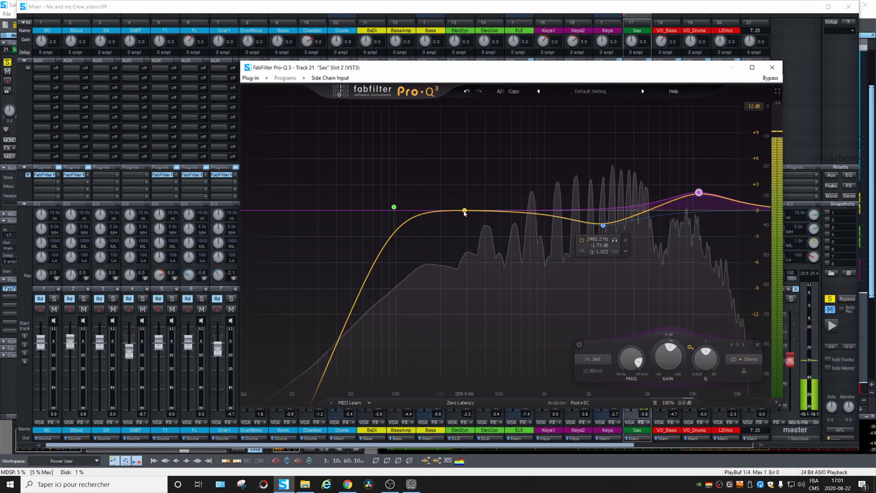
left_click(772, 67)
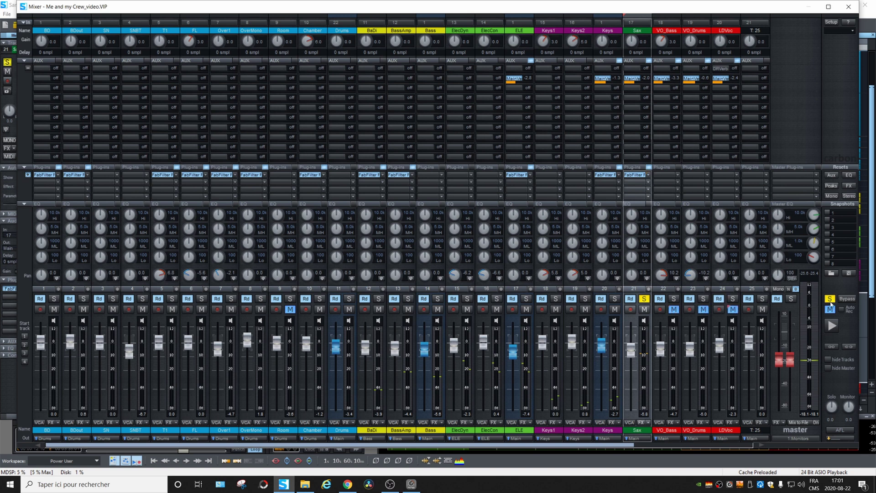
Solo LDVoc, play it back and insert FabFilter Pro-Q 3 on it.
key("space")
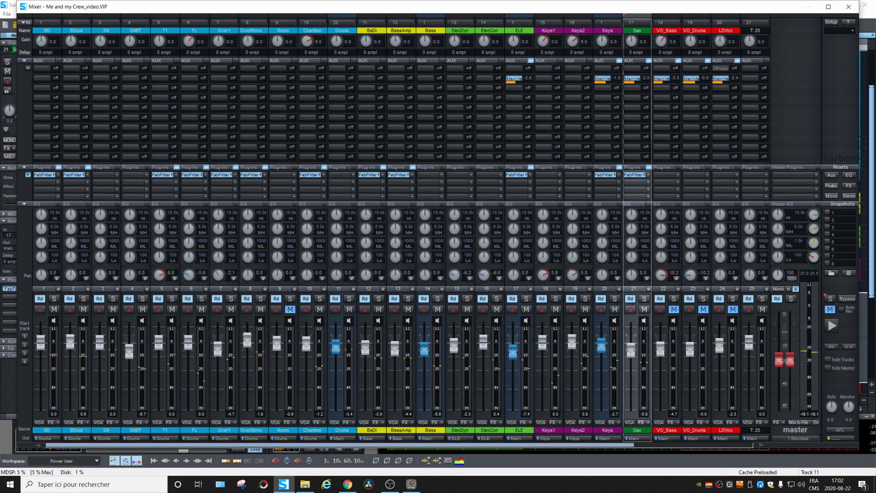
left_click(733, 300)
key("space")
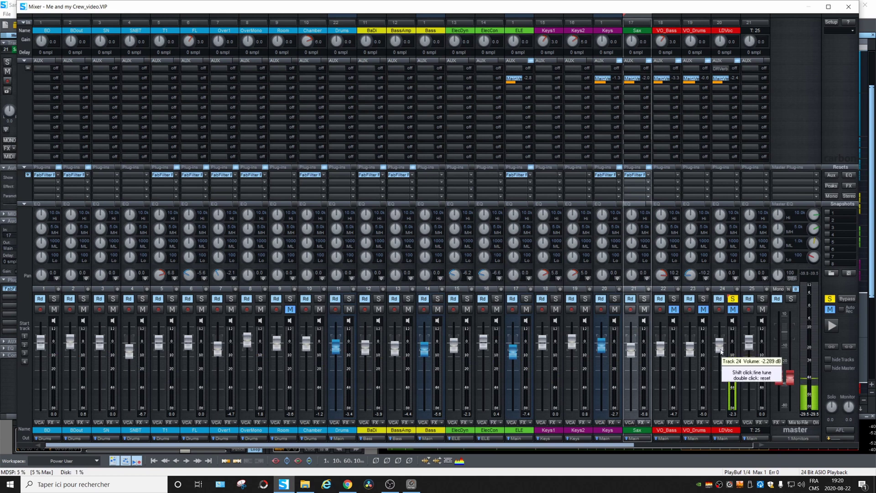
left_click(736, 176)
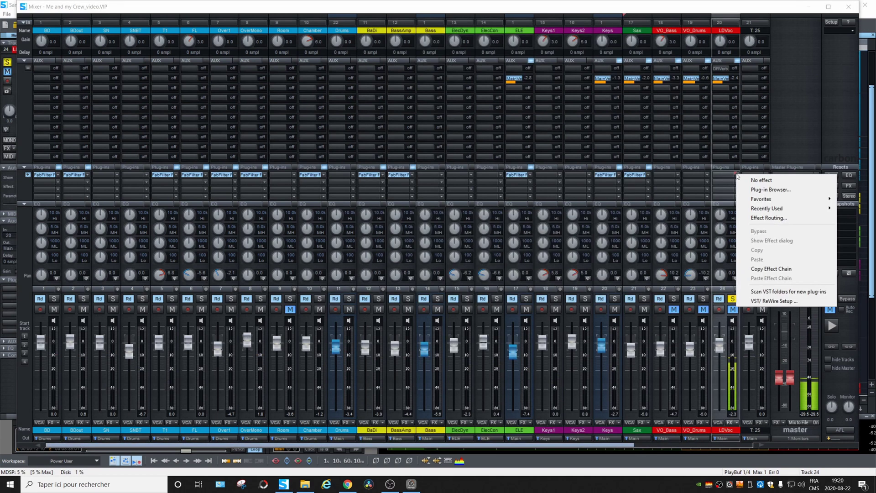
mouse_move(776, 199)
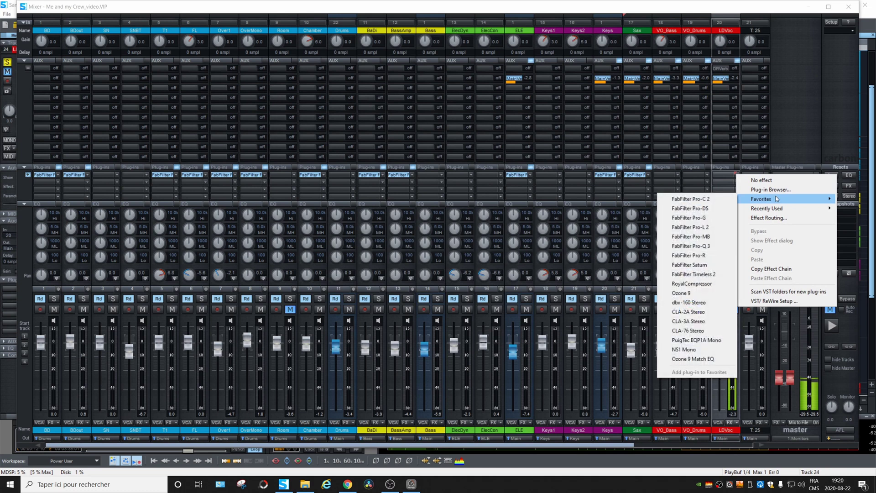
left_click(690, 246)
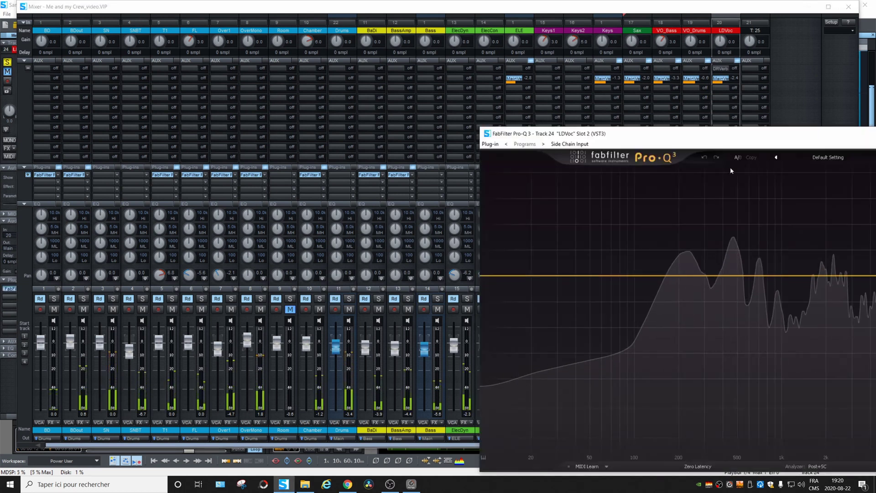
left_click_drag(730, 131, 455, 50)
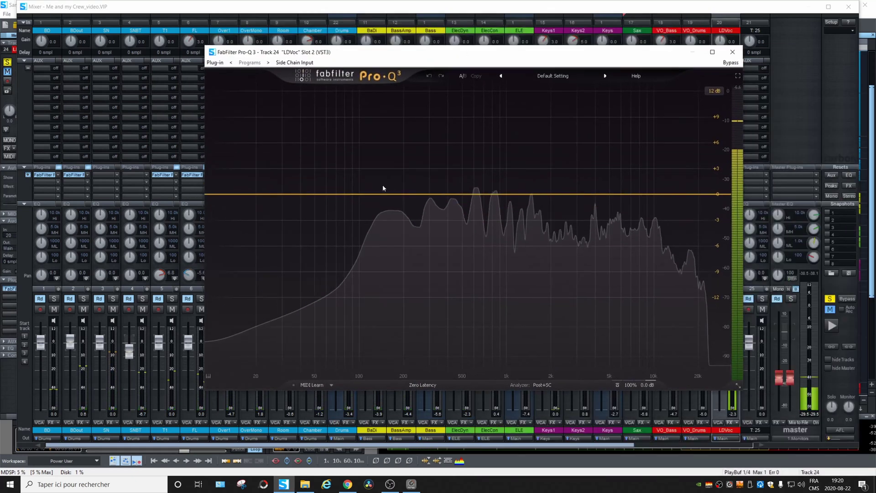
Add a low cut near 69 Hz and a bell cut of about 3.3 dB near 450 Hz to LDVoc's EQ.
left_click_drag(225, 193, 334, 192)
left_click_drag(417, 194, 455, 226)
scroll(458, 227, "up", 3)
scroll(456, 226, "down", 4)
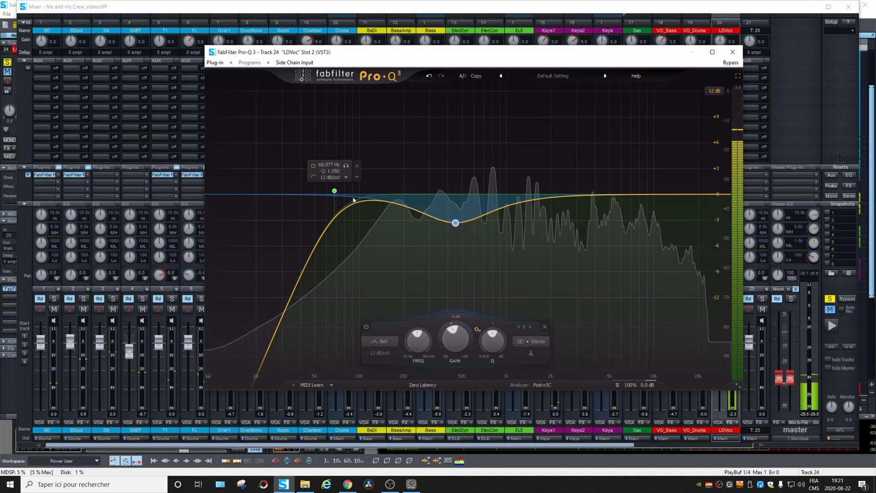
left_click(335, 190)
Add a dynamic high shelf of about 2.8 dB near 2.6 kHz, Q about 0.75, with a downward dynamic range to LDVoc's EQ.
left_click_drag(708, 193, 569, 184)
scroll(585, 178, "up", 5)
left_click_drag(562, 330, 516, 367)
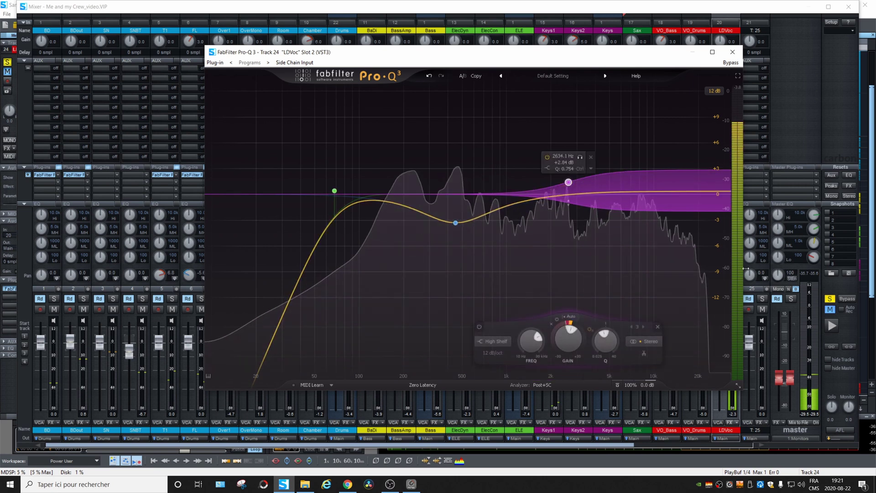
Clear all solos, unmute LDVoc and play back the full mix.
left_click(830, 299)
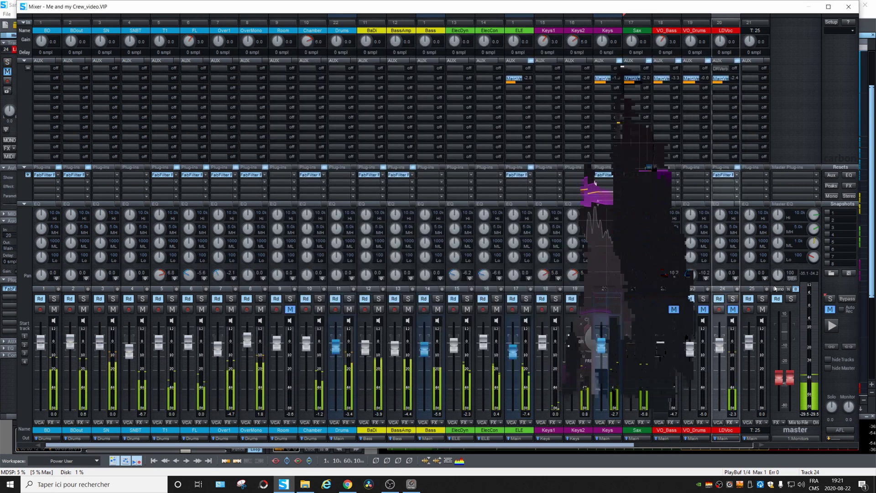
key("space")
mouse_move(455, 211)
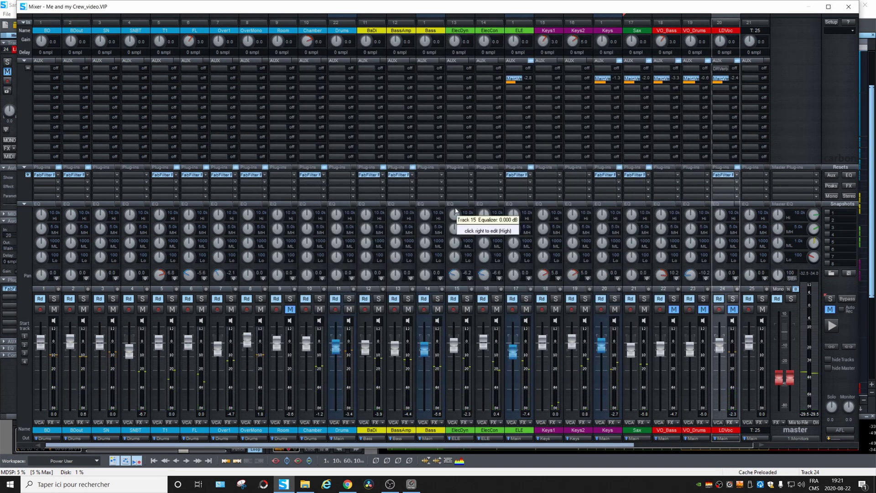
key("space")
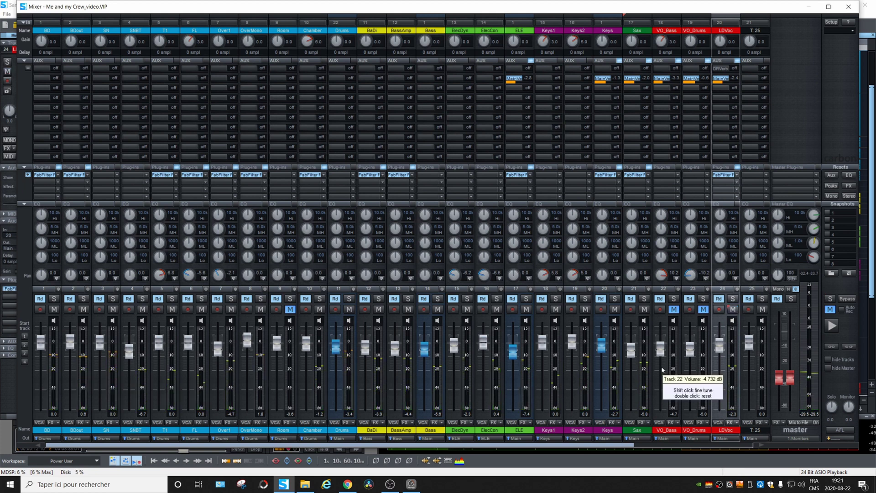
key("space")
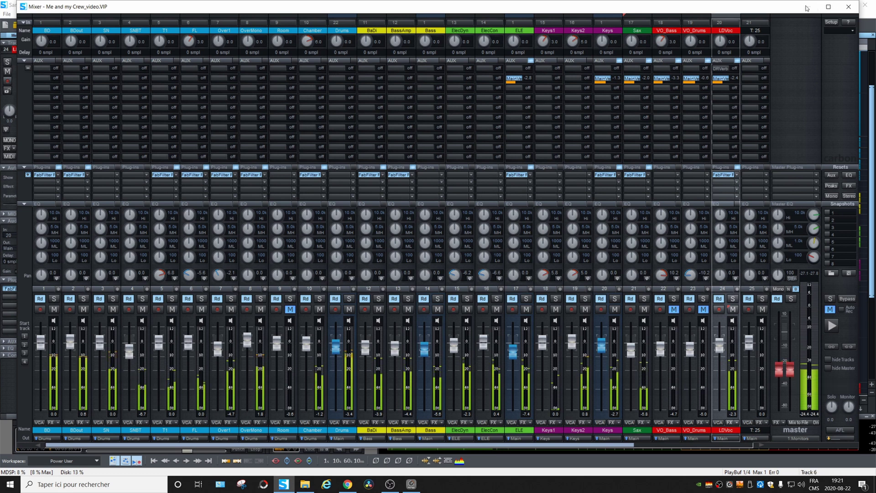
Close the mixer and LDVoc's EQ window, and place the playback position near 00:03:34:16 on the timeline.
left_click(849, 7)
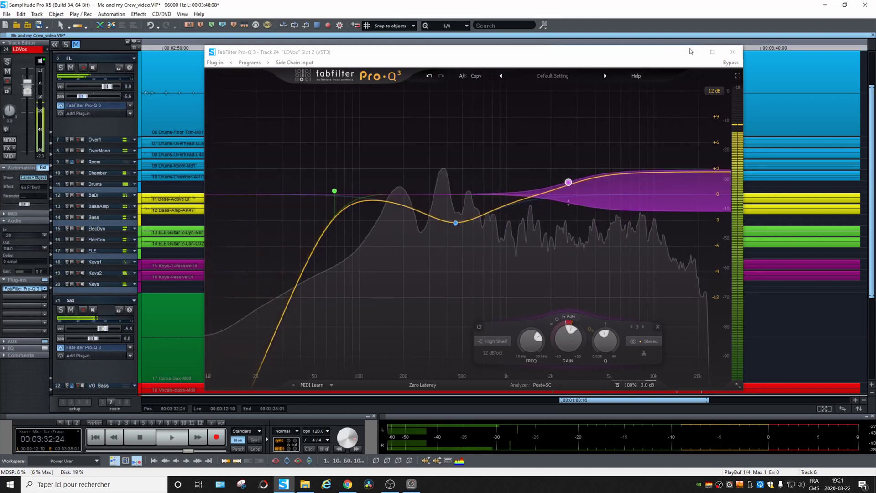
left_click(733, 51)
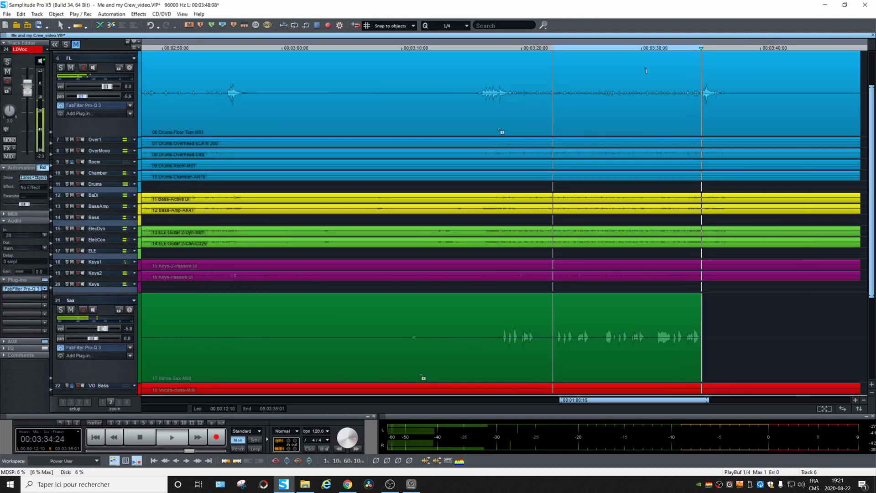
left_click(698, 48)
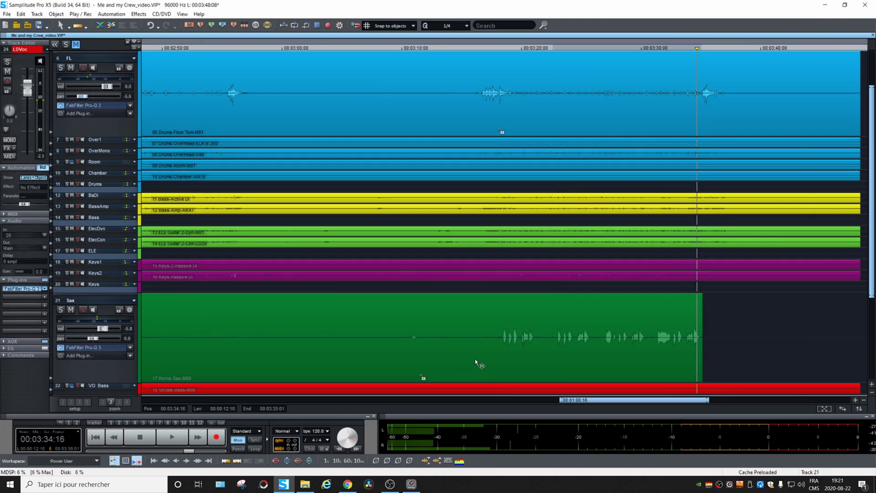
Play the mix from 00:00:17:15 near the song's start and enlarge the LDVoc track in the arrangement.
left_click_drag(593, 401, 131, 303)
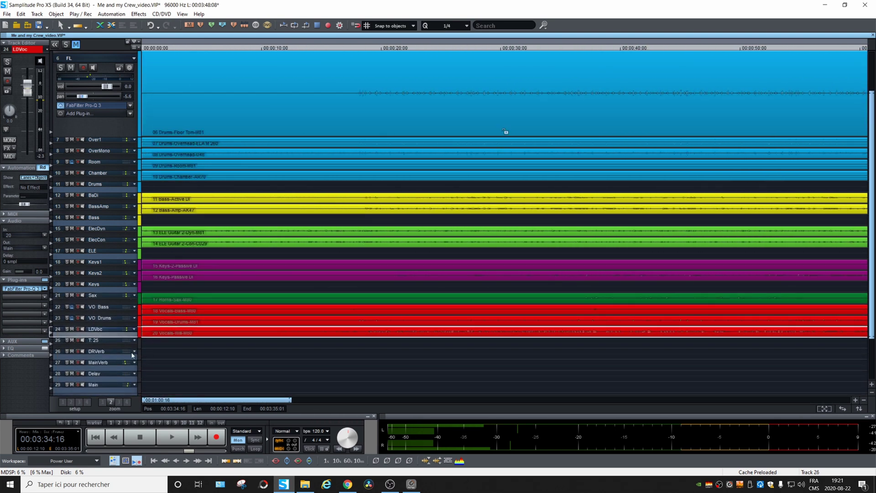
left_click(353, 47)
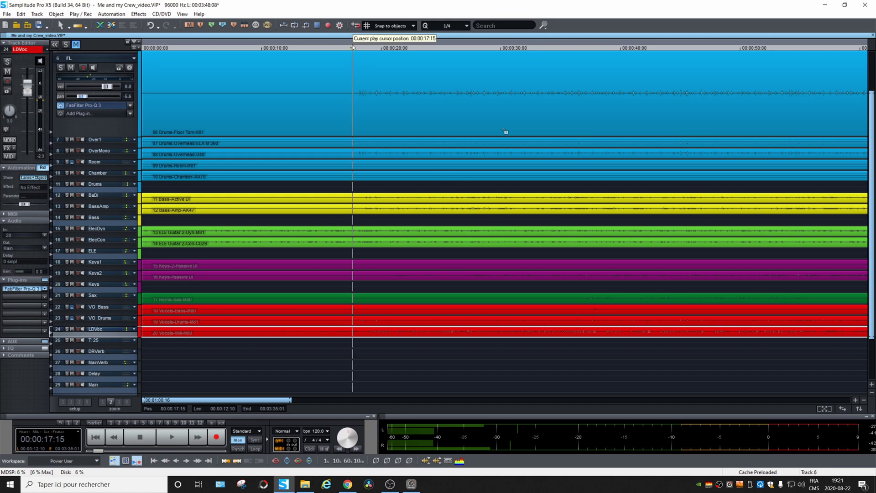
key("space")
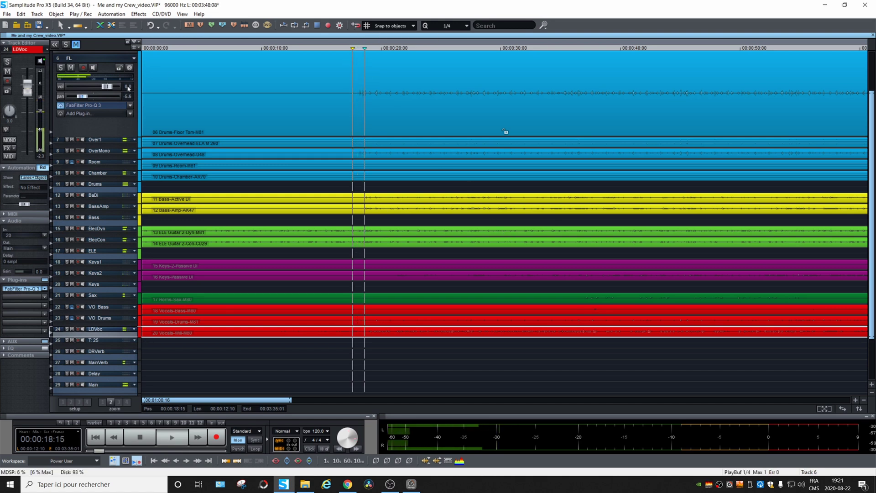
left_click_drag(106, 337, 106, 382)
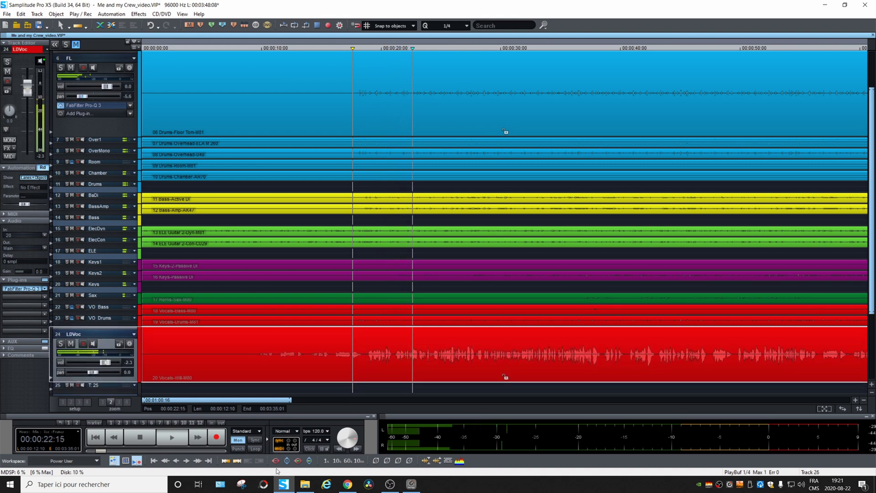
Open the mixer and review LDVoc's Pro-Q 3 curve during playback, closing the EQ window when done.
left_click(126, 461)
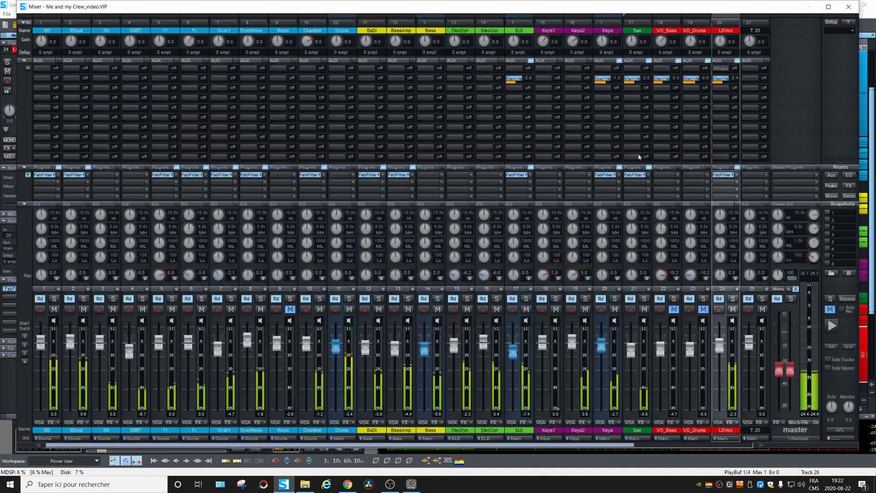
left_click(725, 175)
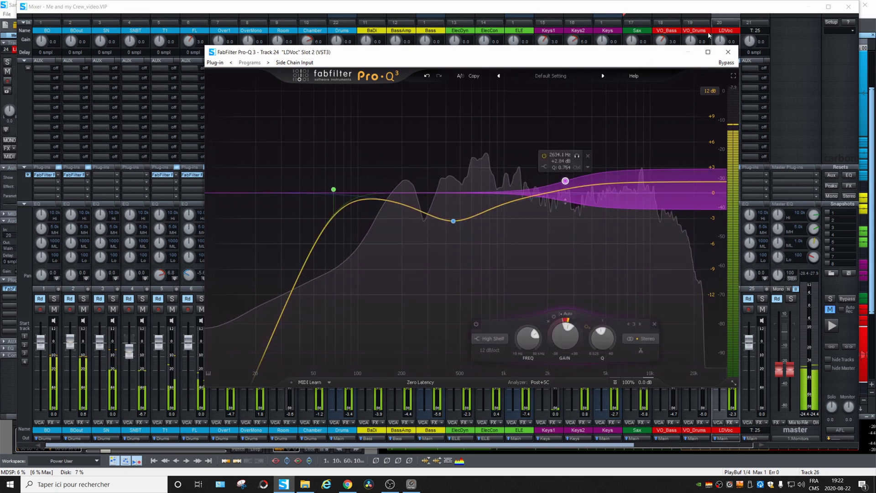
left_click(728, 52)
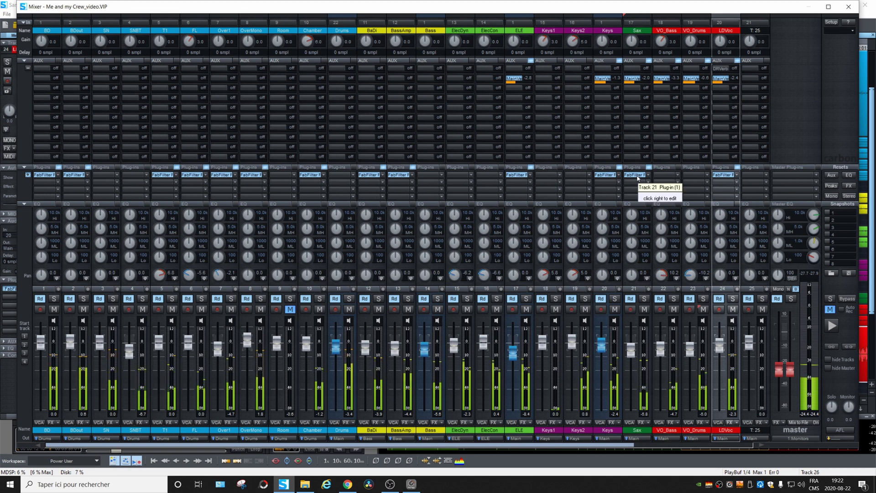
Insert Pro-Q 3 on VO_Bass with a low cut, a bell cut of about 2.9 dB near 336 Hz and a 1.9 dB boost near 8.2 kHz.
left_click(678, 180)
mouse_move(725, 204)
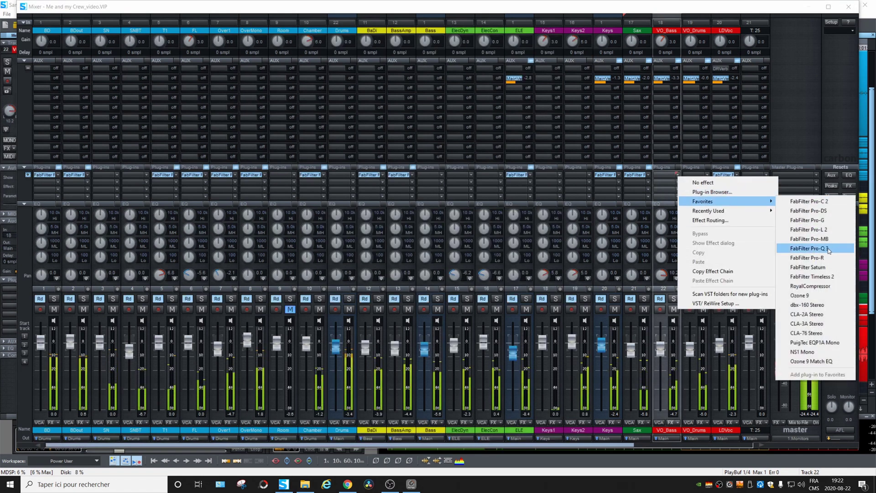
left_click(809, 248)
left_click_drag(711, 141, 492, 67)
left_click_drag(253, 205, 355, 204)
left_click_drag(454, 205, 465, 229)
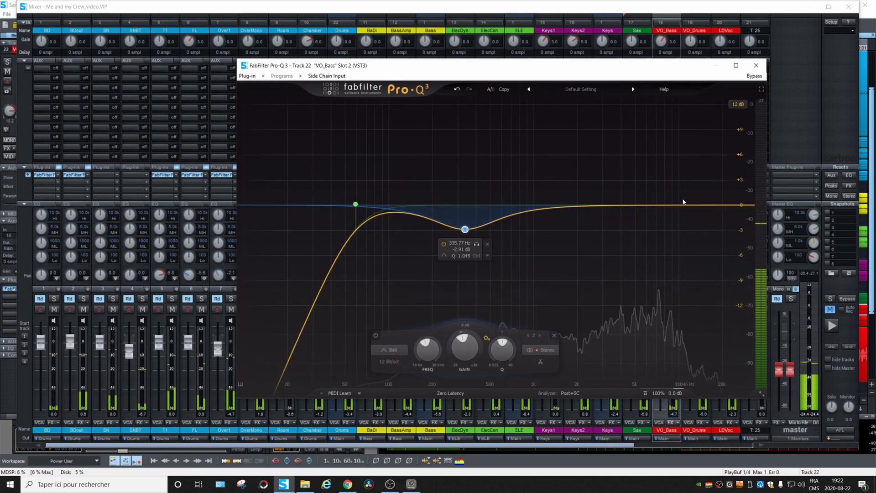
left_click_drag(667, 205, 667, 189)
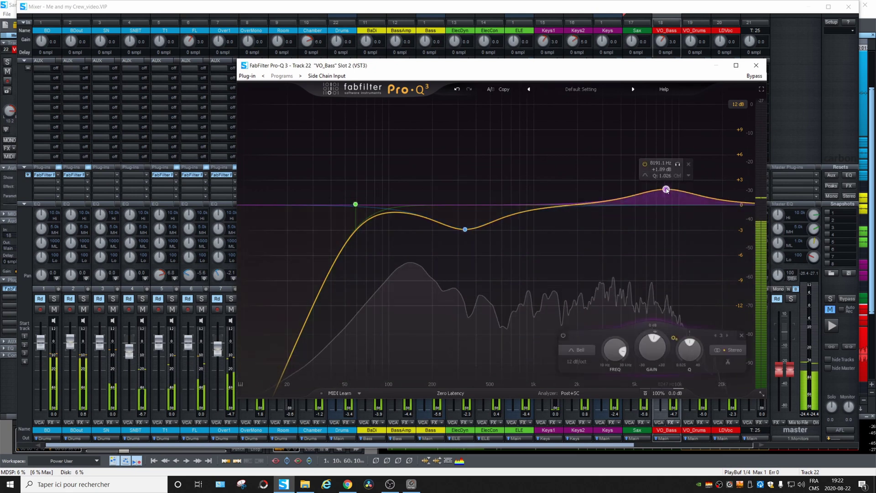
left_click(756, 65)
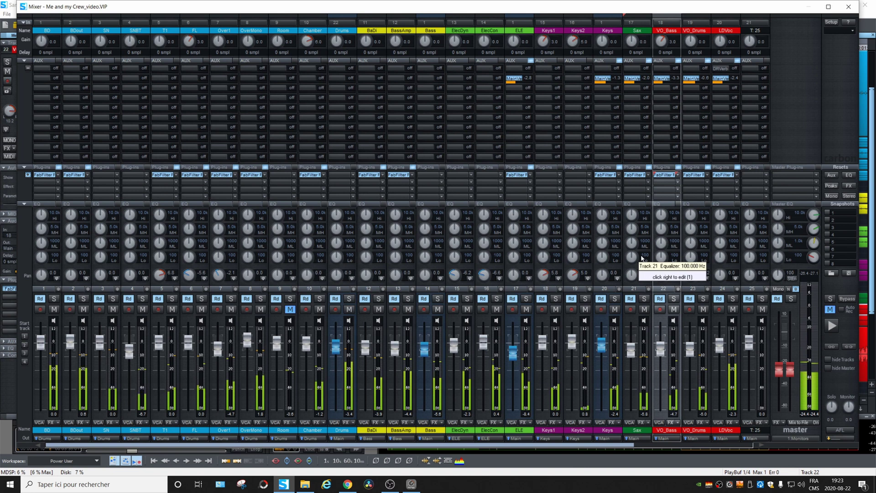
Shift LDVoc's bell cut down to about 360 Hz and set its low cut near 63 Hz with Q 1.3.
left_click_drag(603, 449, 735, 450)
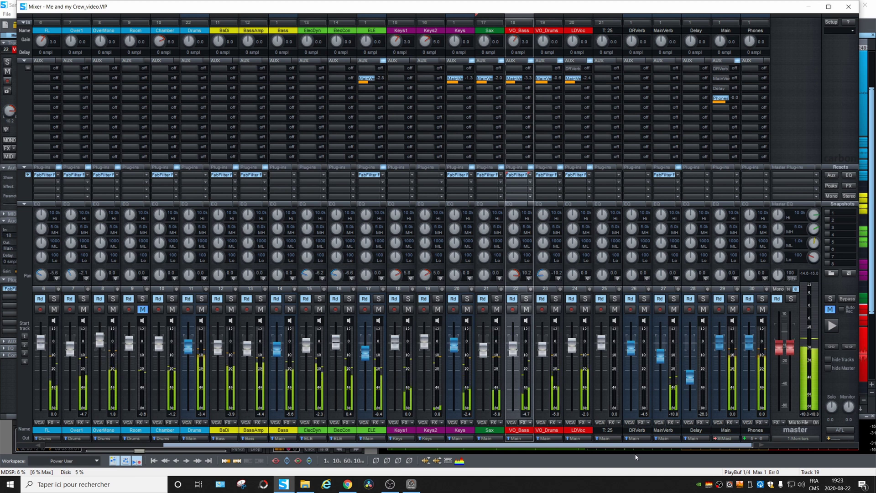
left_click(574, 175)
left_click_drag(443, 222, 439, 224)
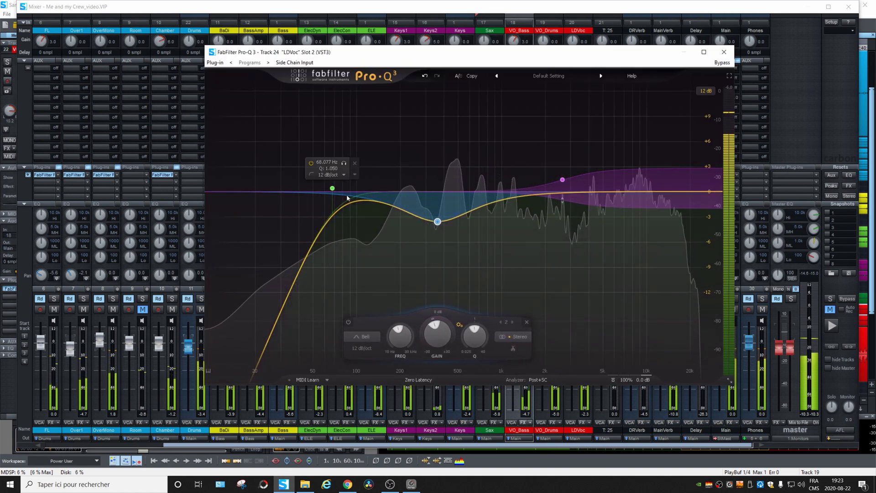
left_click_drag(332, 189, 327, 174)
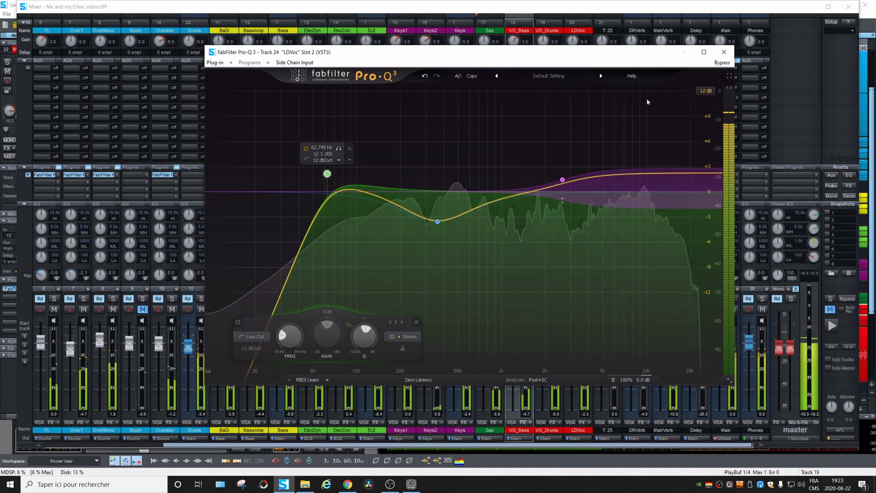
left_click(724, 52)
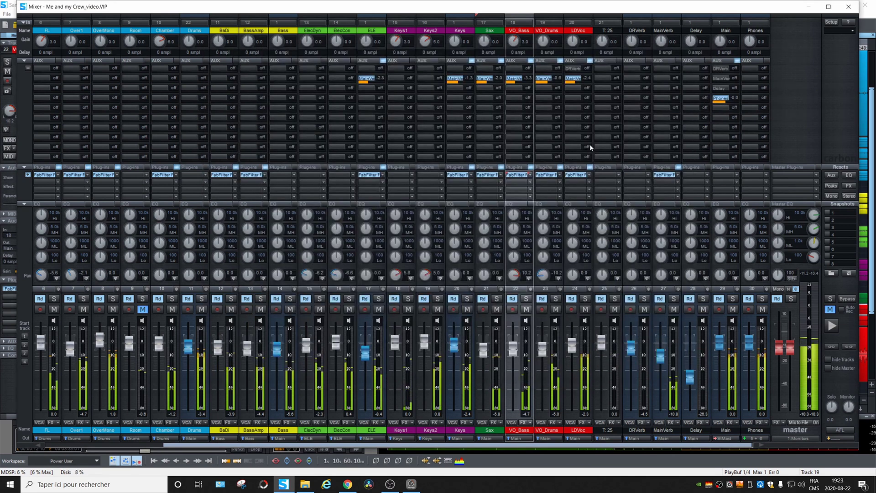
Readjust LDVoc's low cut to about 70.5 Hz with a lower Q, listen to the full mix and stop playback.
double_click(581, 178)
left_click_drag(322, 172, 333, 199)
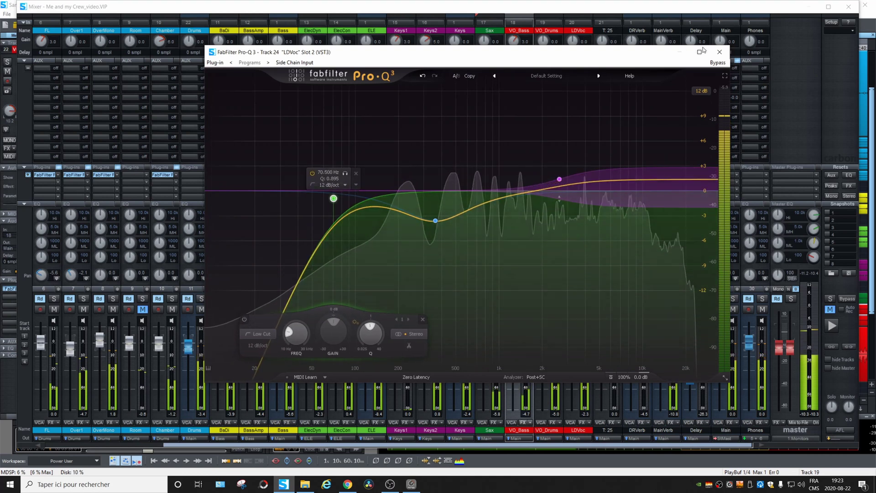
left_click(720, 52)
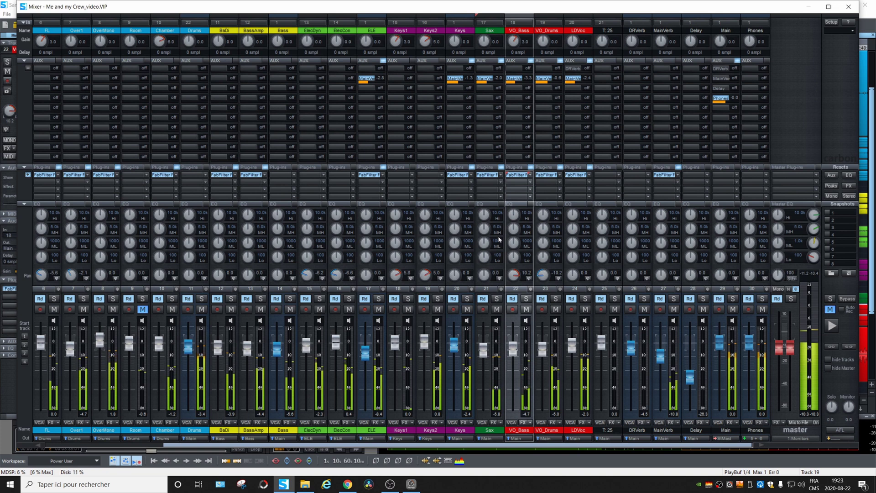
key("space")
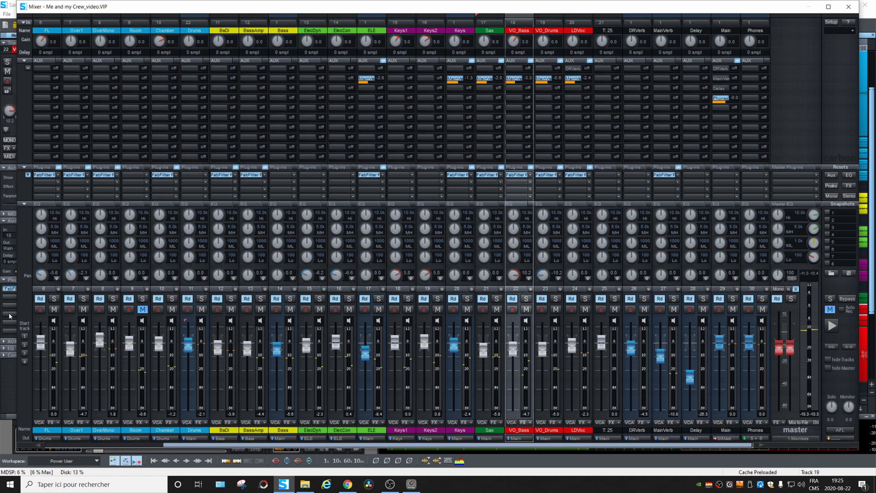
Resume playback and insert Pro-Q 3 on SN with a 117 Hz low cut, a 4 dB boost near 5.4 kHz and a 2.5 dB cut near 355 Hz.
left_click_drag(203, 448, 96, 445)
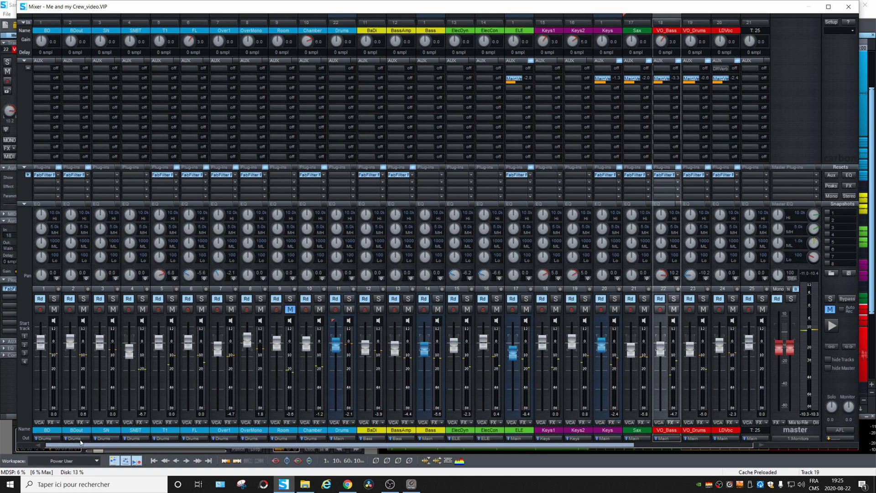
key("space")
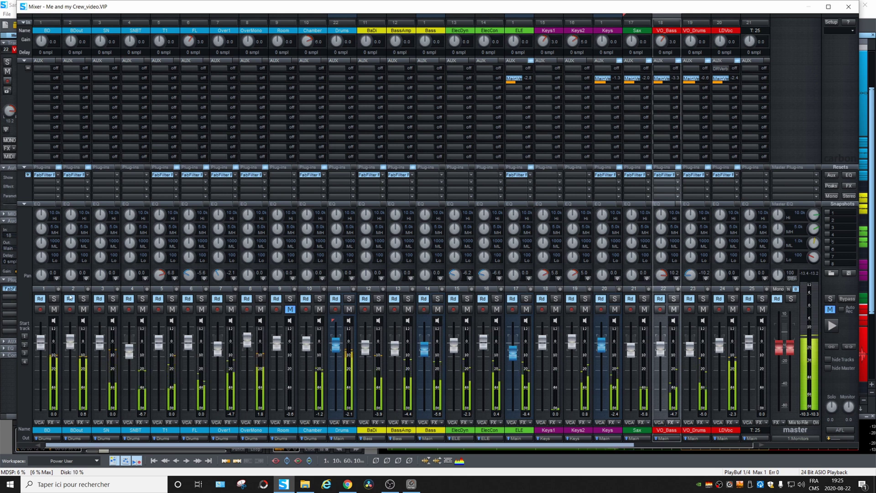
left_click(118, 176)
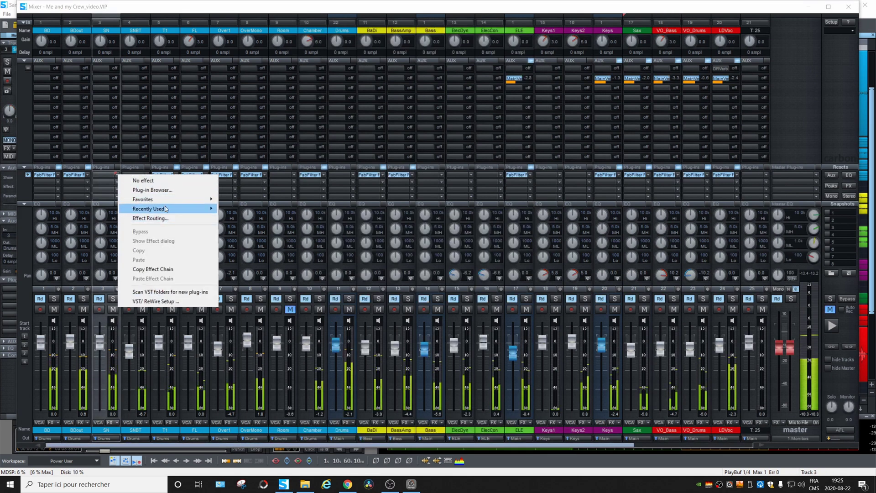
mouse_move(181, 203)
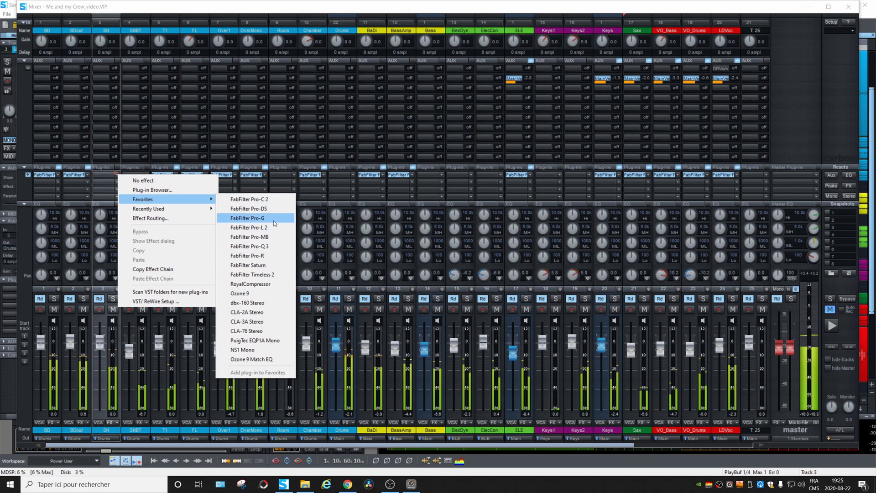
left_click(274, 247)
left_click_drag(303, 283, 447, 282)
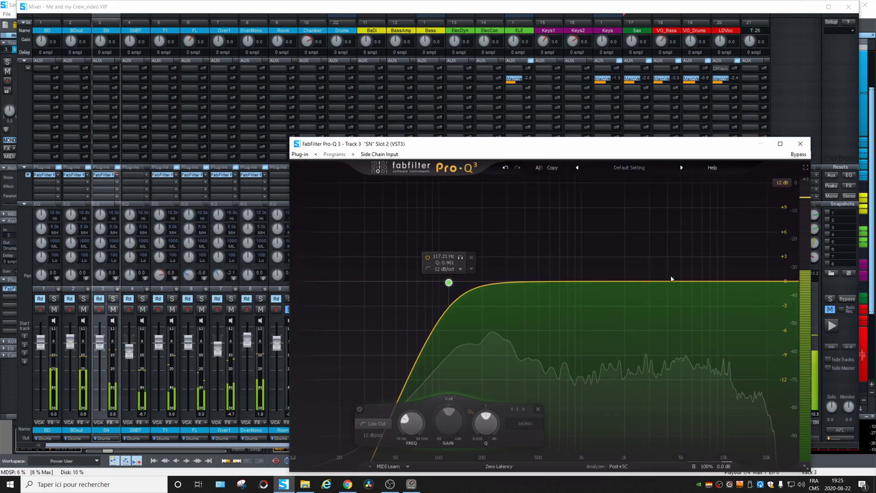
left_click_drag(651, 282, 682, 253)
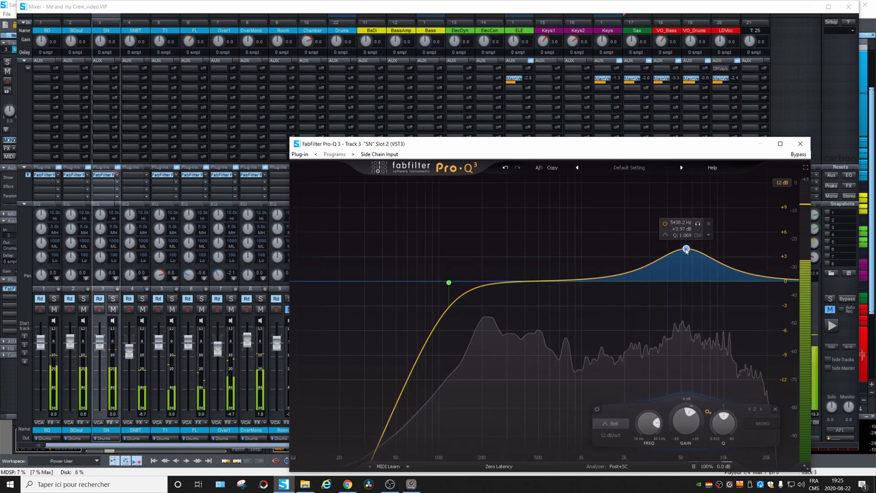
left_click_drag(543, 282, 517, 300)
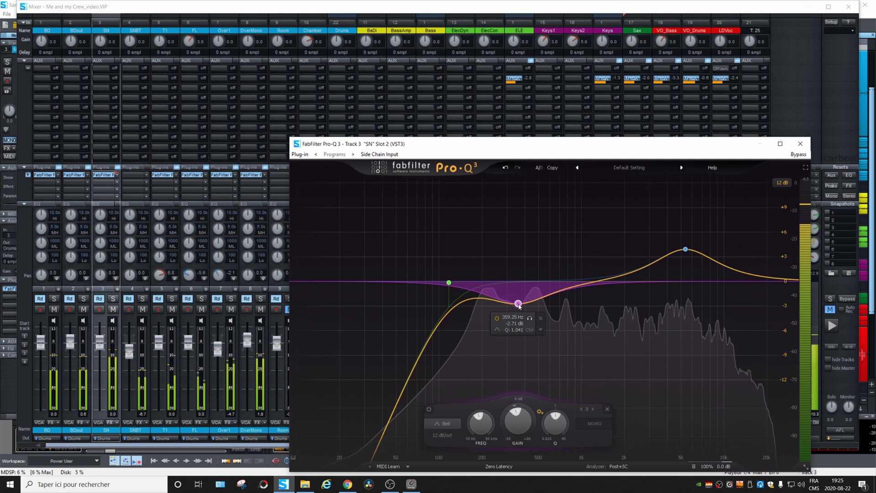
Solo SN and SNBT, copy SN's Pro-Q 3 to SNBT, and clear both solos.
left_click(113, 298)
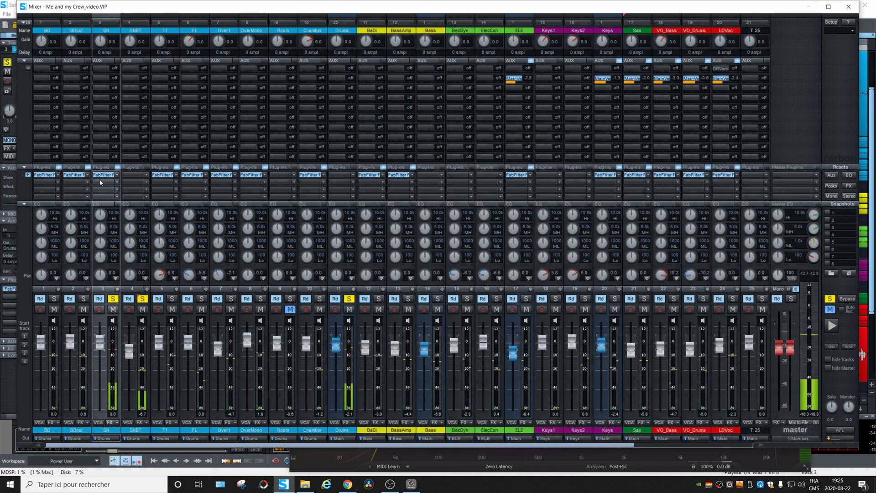
left_click_drag(103, 175, 133, 175)
left_click(142, 299)
left_click(113, 299)
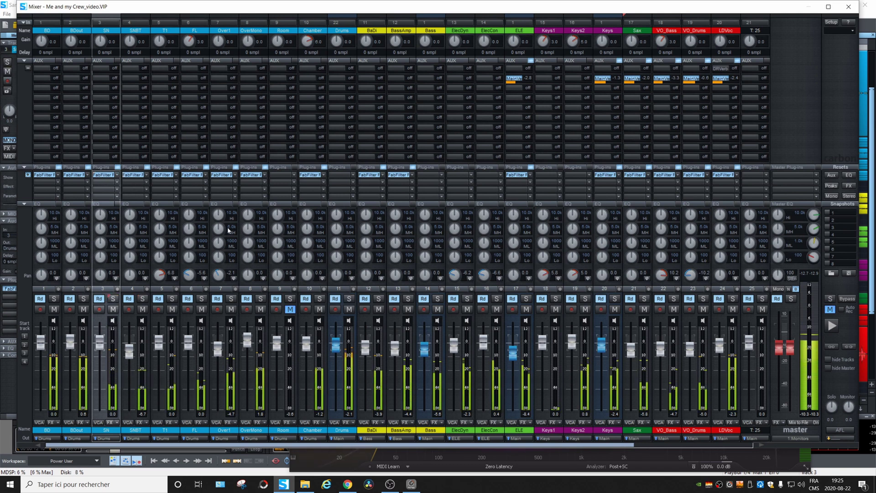
Move SN's high bell boost to about 4.7 dB near 6.5 kHz, broaden it and close the EQ window.
left_click(104, 177)
mouse_move(685, 249)
left_mouse_down()
mouse_move(685, 232)
mouse_move(666, 230)
mouse_move(700, 200)
mouse_move(697, 244)
left_mouse_up()
right_click(666, 231)
left_click(667, 231)
scroll(697, 243, "down", 3)
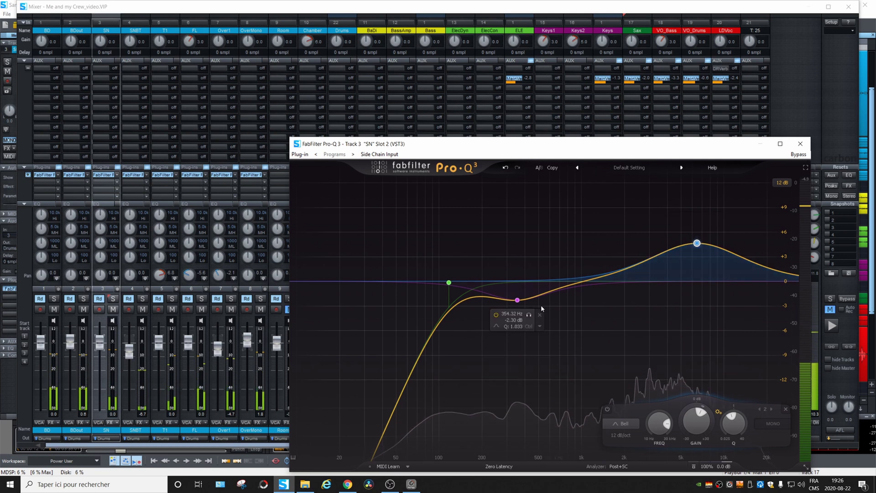
left_click(794, 148)
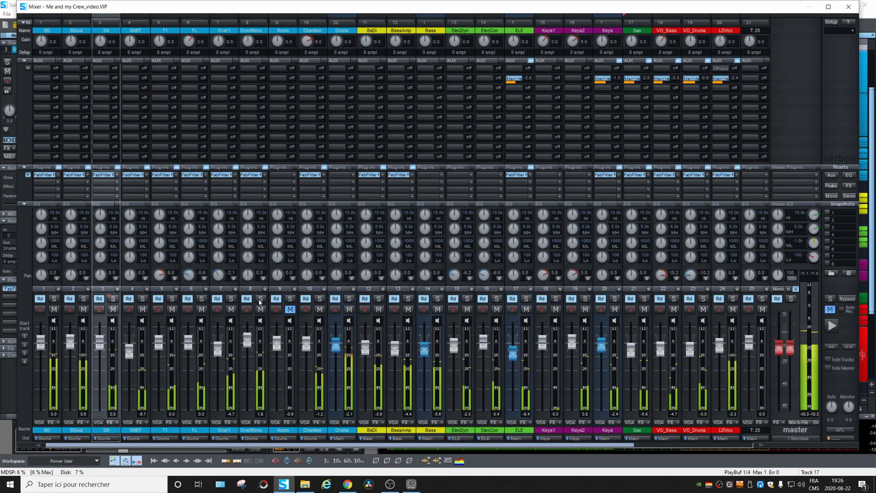
With Over1 and OverMono soloed, set OverMono's low cut near 60 Hz, add a 2 dB cut near 250 Hz and raise its high bell boost.
left_click(232, 300)
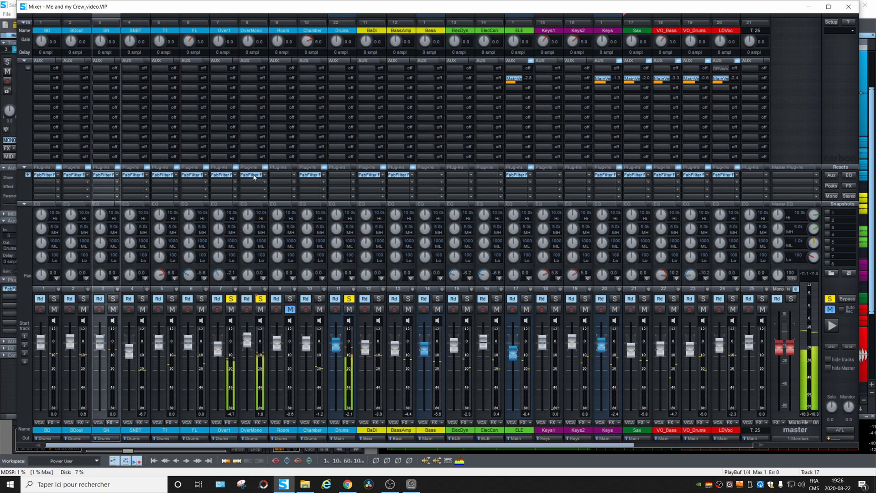
left_click(263, 179)
left_click_drag(429, 207, 416, 231)
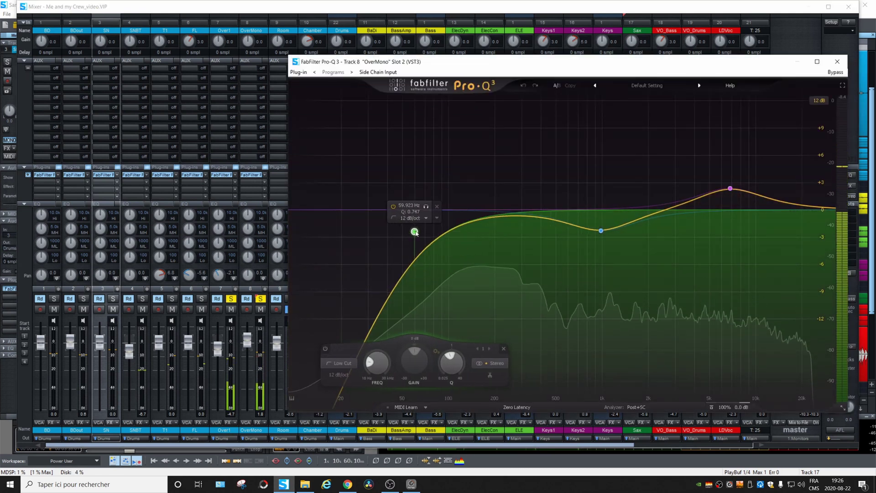
mouse_move(511, 216)
left_mouse_down()
mouse_move(502, 231)
mouse_move(512, 229)
left_mouse_up()
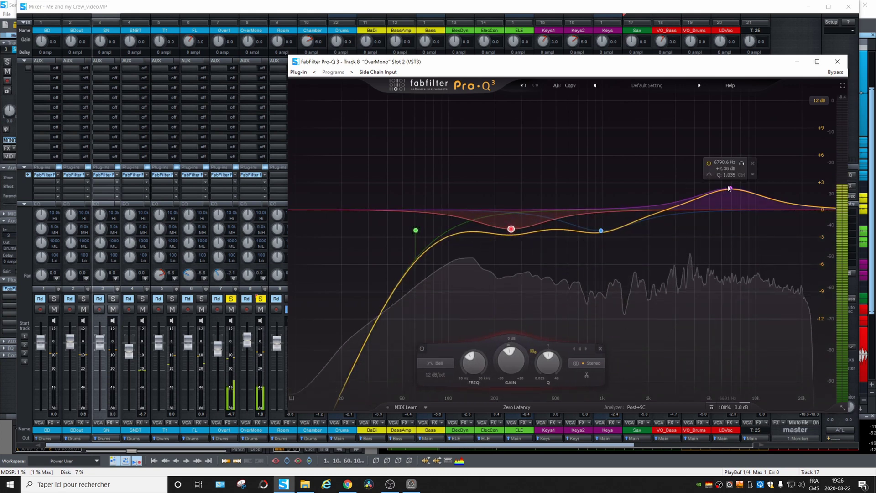
left_click_drag(730, 188, 738, 180)
left_click(837, 61)
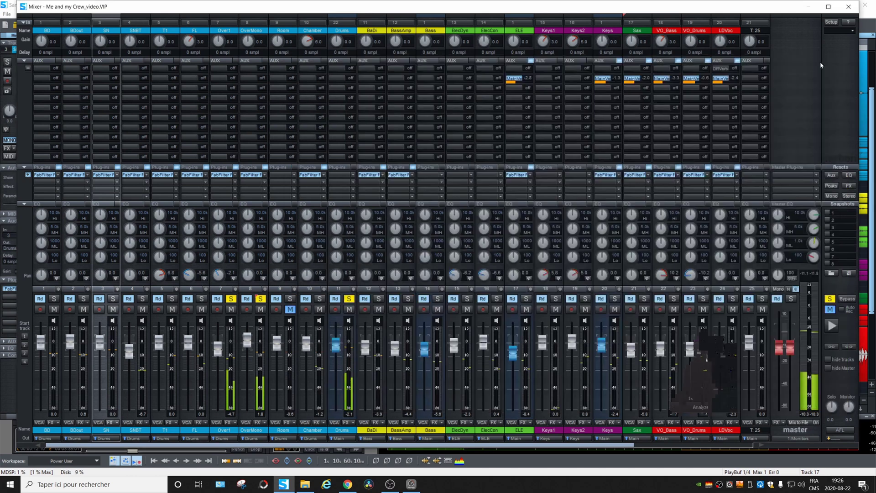
Solo Chamber, raise its Pro-Q 3 high bell boost to about 5 dB near 10 kHz, and close the EQ window.
left_click(291, 298)
left_click(319, 299)
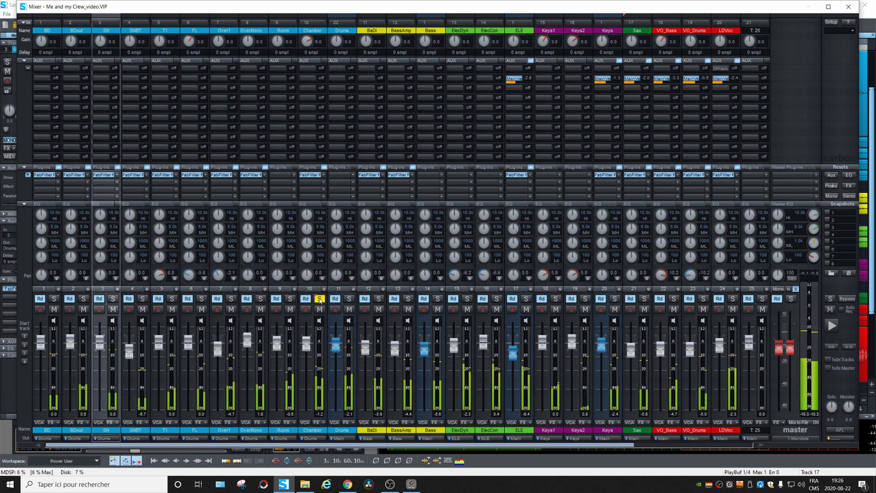
double_click(312, 176)
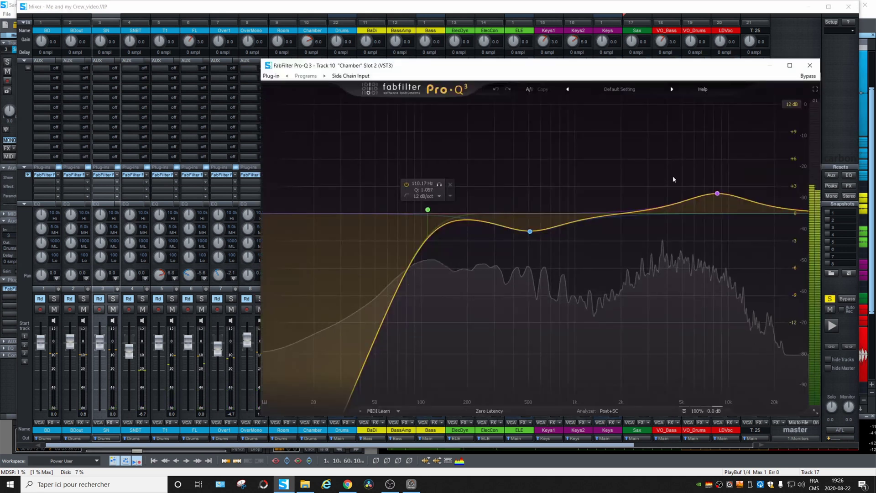
left_click_drag(718, 185, 729, 160)
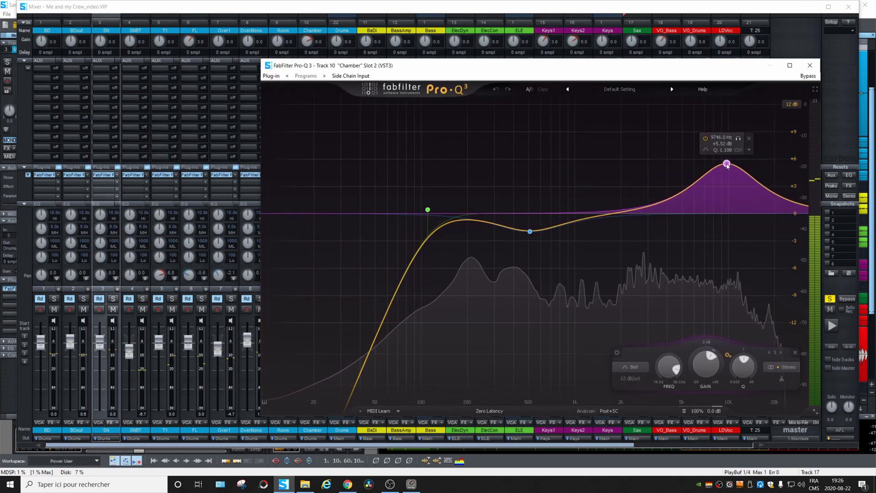
right_click(729, 160)
left_click(729, 159)
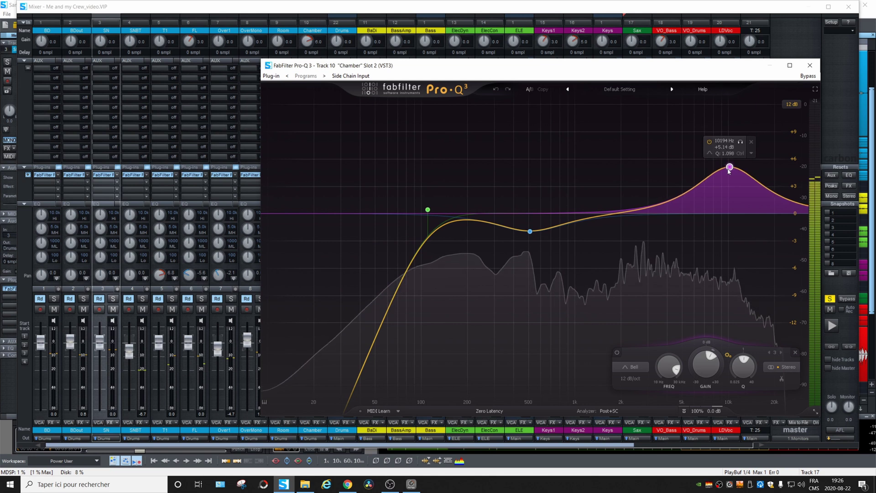
left_click(810, 65)
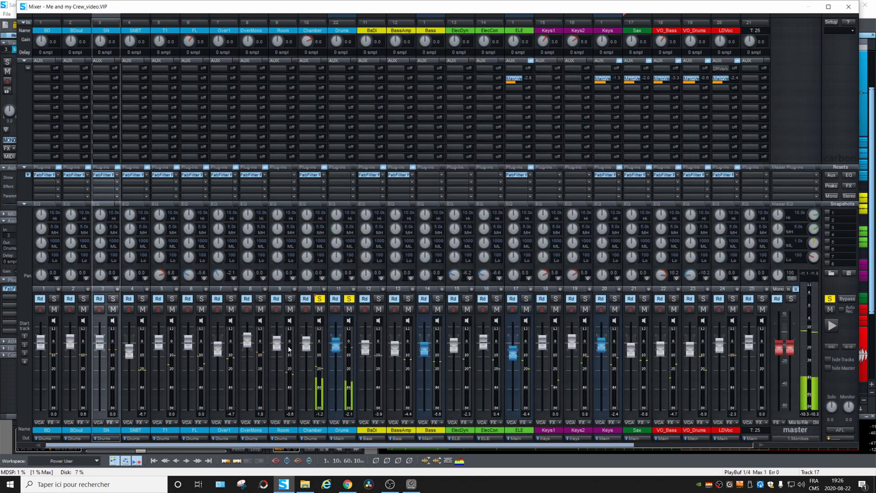
Solo all drum tracks, set BD's low cut to about 23 Hz and slightly deepen its bell cut near 120 Hz.
left_click(349, 300)
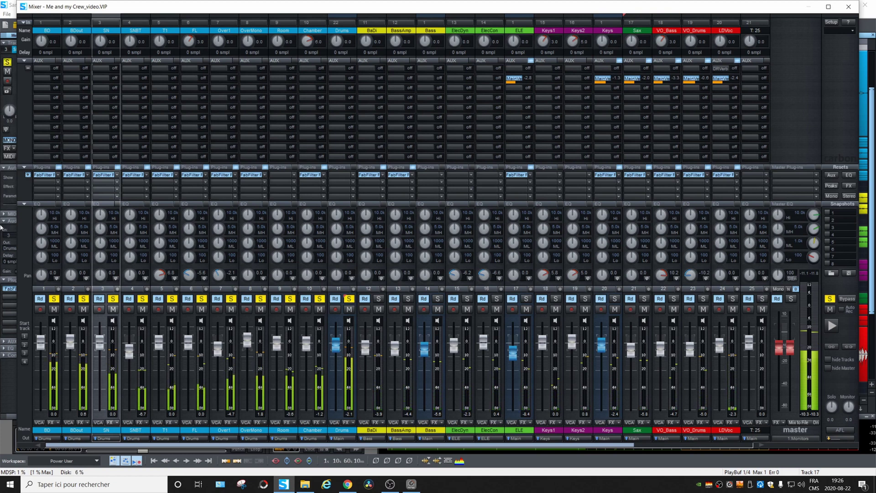
left_click(47, 178)
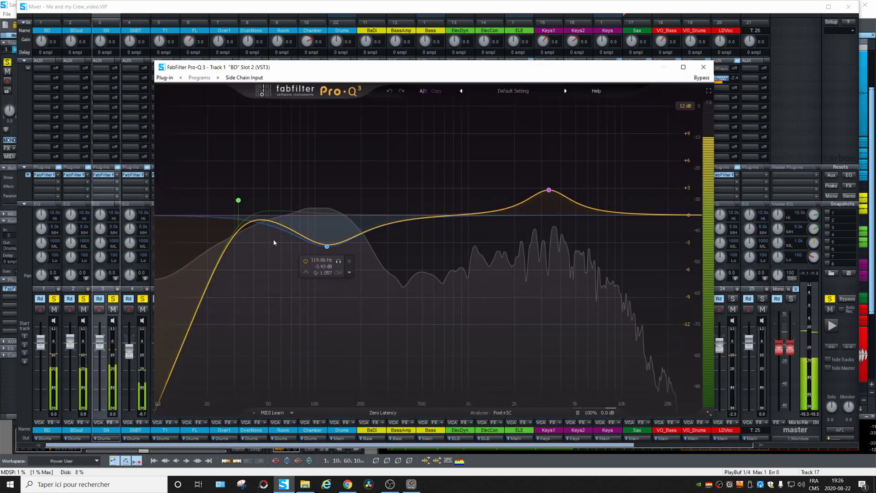
left_click_drag(232, 212, 216, 210)
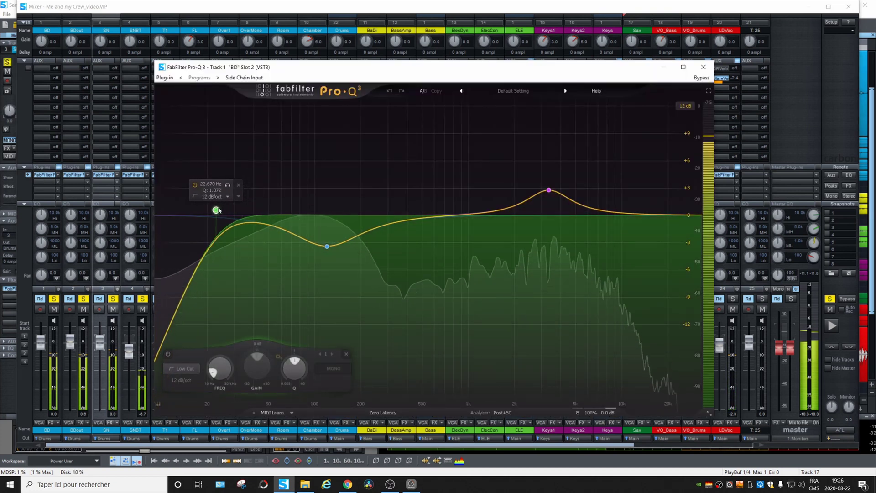
left_click_drag(322, 250, 323, 252)
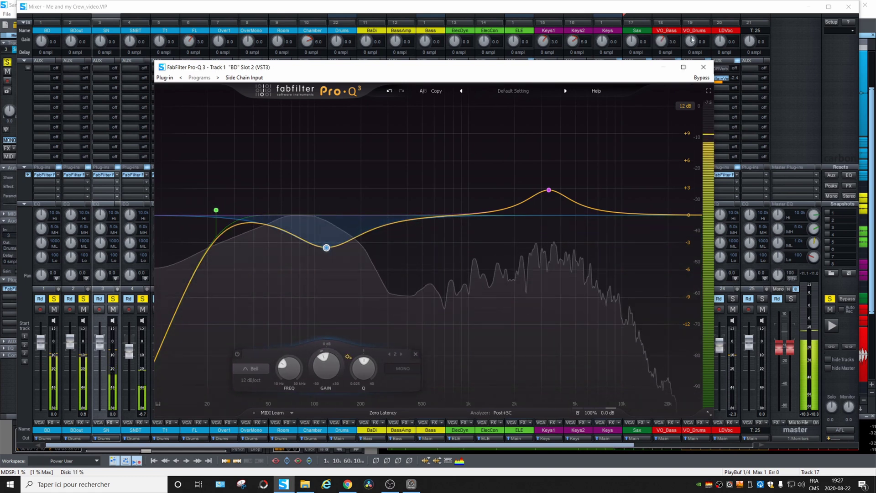
Lower BDout's low cut to about 30 Hz, deepen its bell cut to about 3.3 dB near 168 Hz, and clear the Drums solo.
right_click(74, 175)
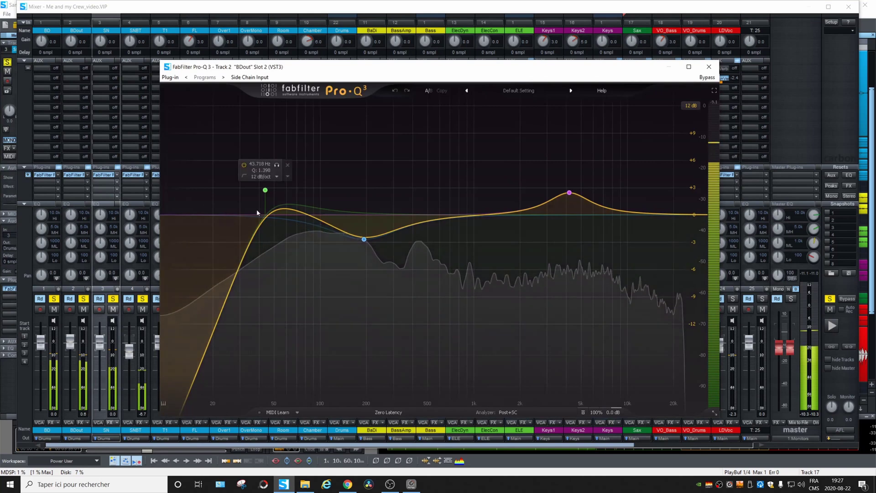
left_click_drag(266, 191, 236, 211)
left_click_drag(363, 239, 355, 245)
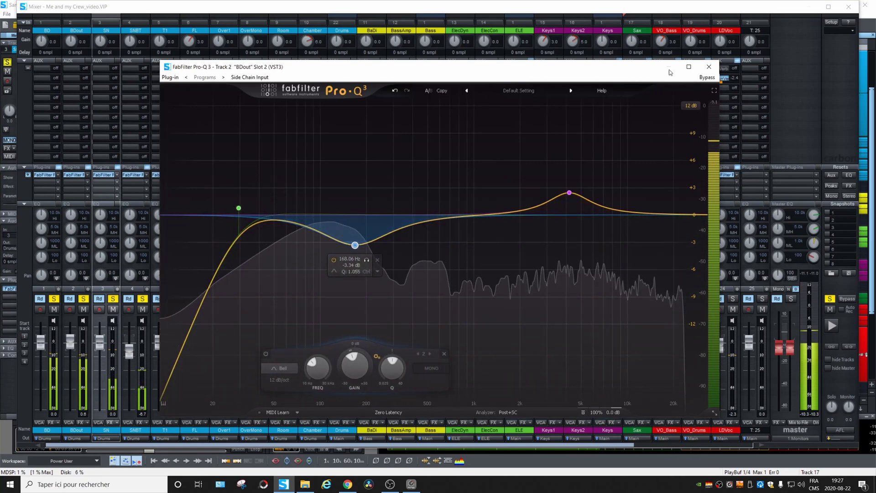
left_click(708, 69)
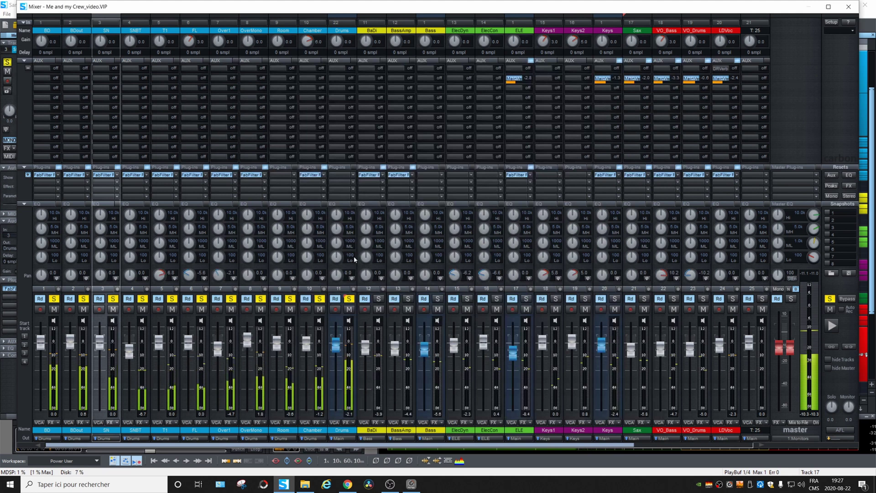
left_click(350, 298)
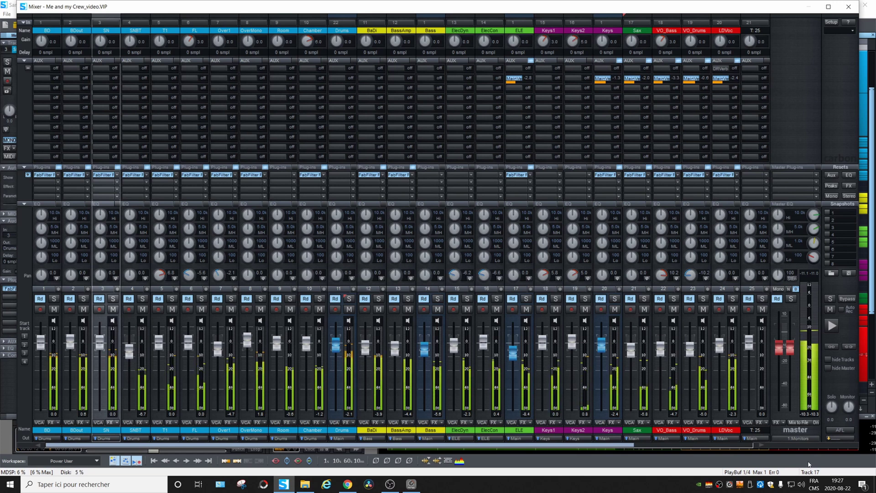
Insert FabFilter Pro-C 2 on LDVoc, lower its threshold during playback and close the compressor window.
left_click(739, 447)
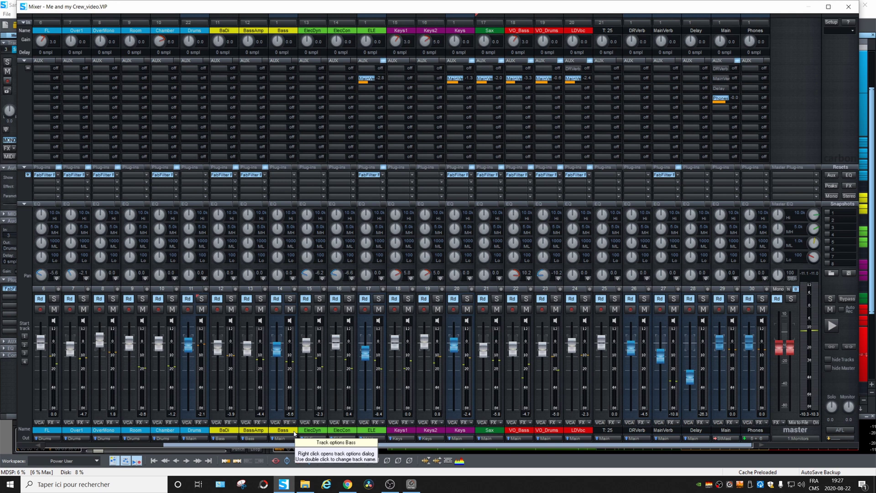
left_click(591, 184)
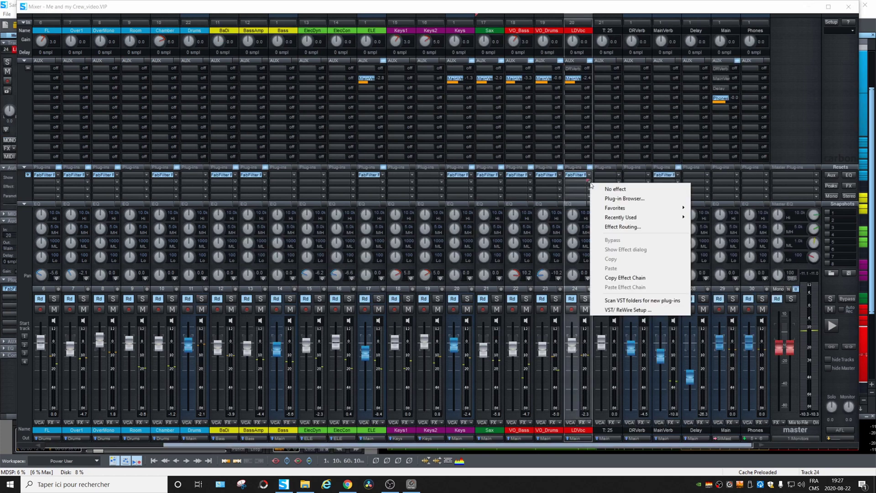
mouse_move(638, 213)
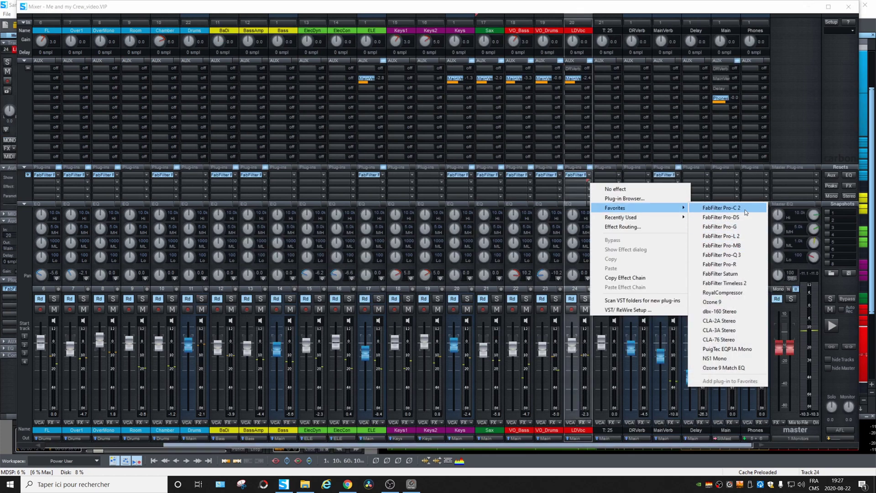
left_click(721, 207)
left_click_drag(825, 213, 295, 167)
key("space")
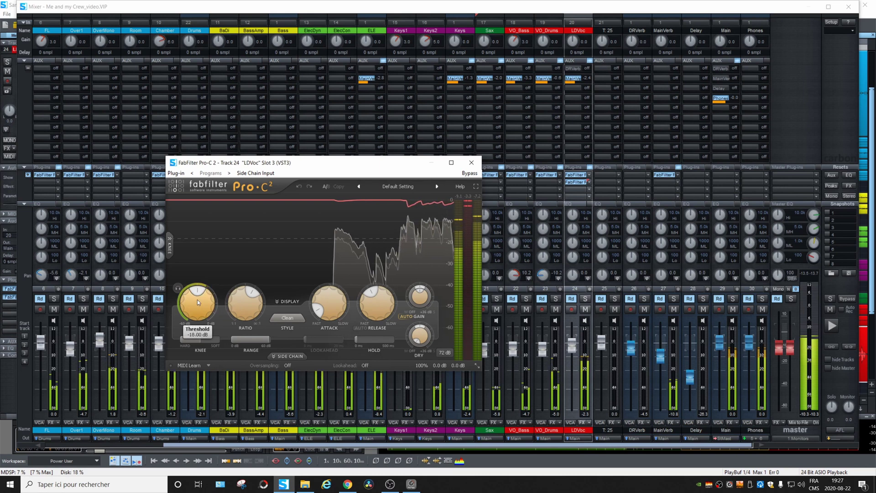
left_click_drag(199, 298, 190, 303)
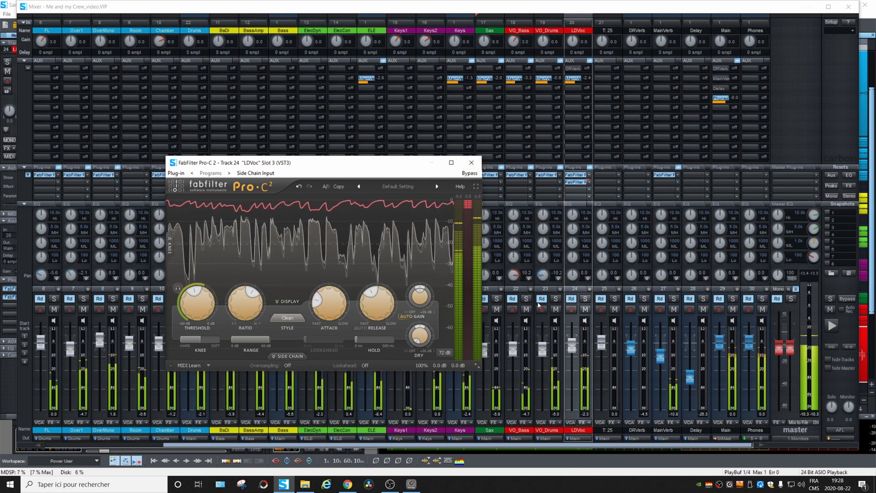
left_click(472, 163)
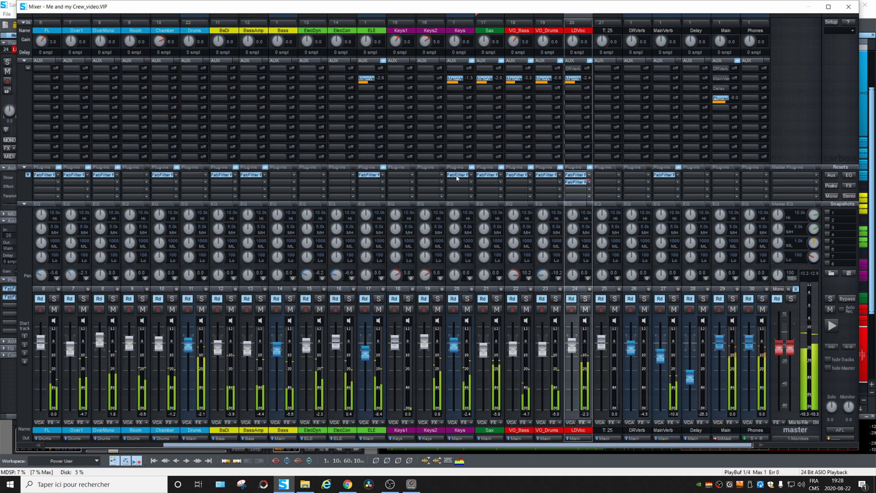
In the Keys bus EQ, add a cut of about 3 dB near 215 Hz and raise the 5.6 kHz bell boost to about 7.1 dB.
left_click(461, 190)
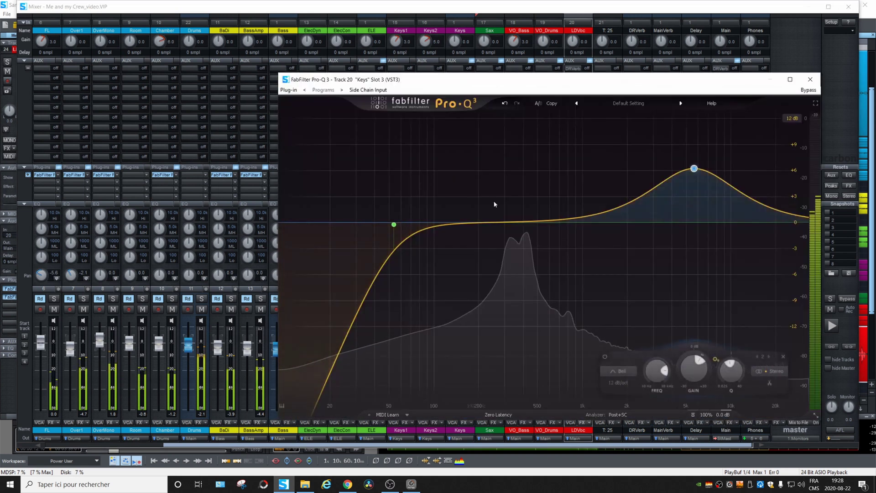
double_click(484, 223)
left_click_drag(484, 223, 484, 249)
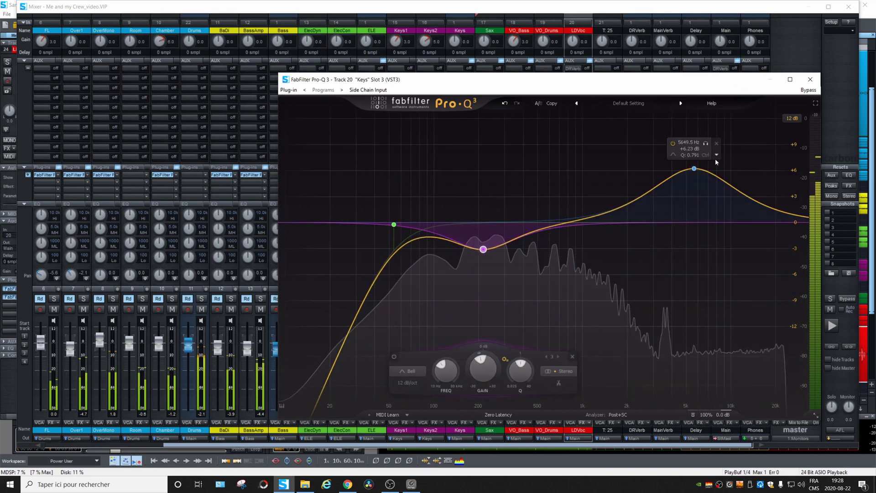
left_click_drag(694, 169, 695, 161)
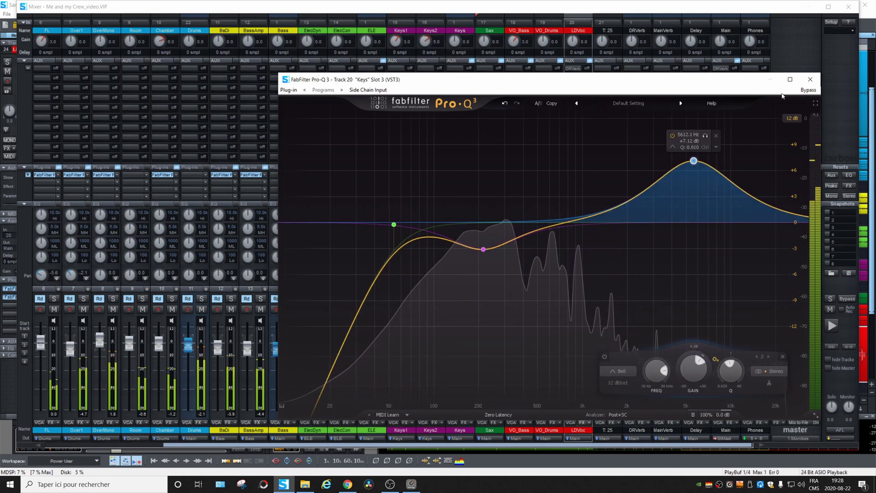
left_click(810, 79)
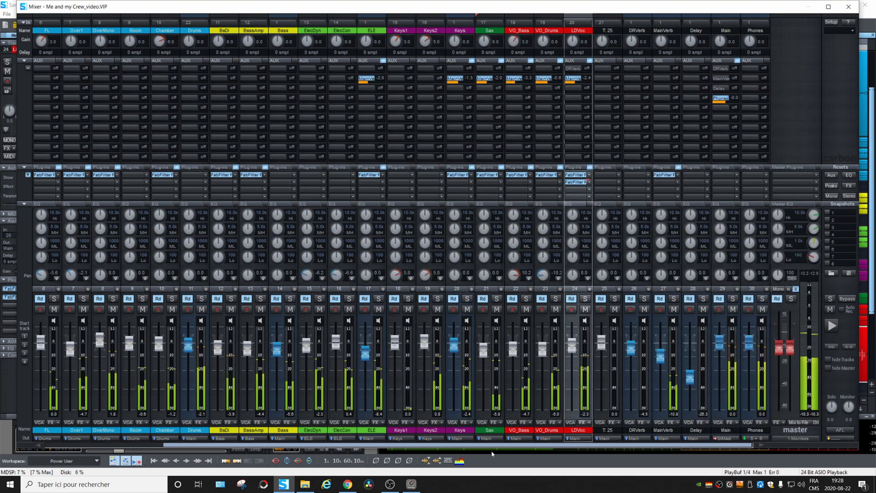
Insert FabFilter Pro-C 2 on Sax and lower its threshold during playback.
left_click_drag(495, 449, 214, 451)
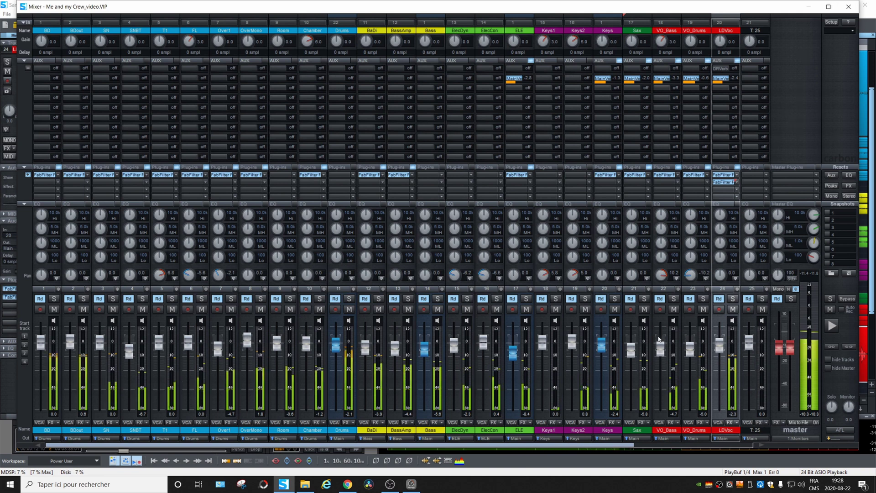
mouse_move(659, 340)
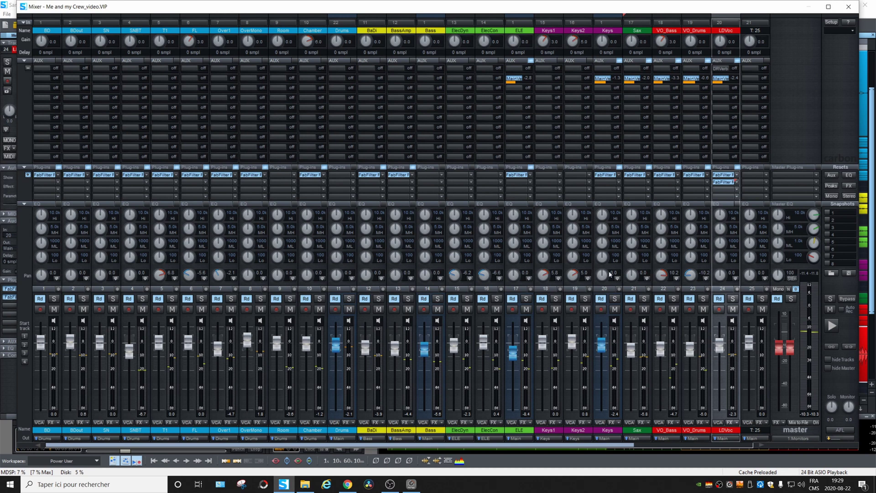
left_click(650, 185)
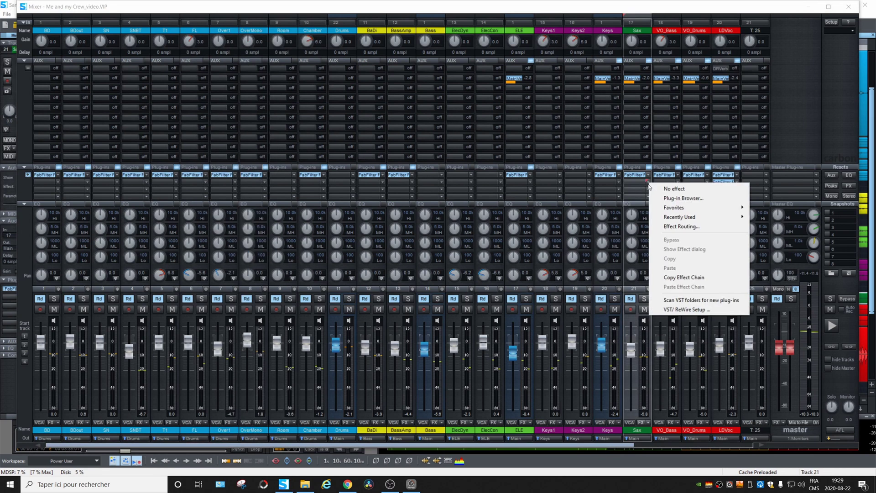
mouse_move(685, 208)
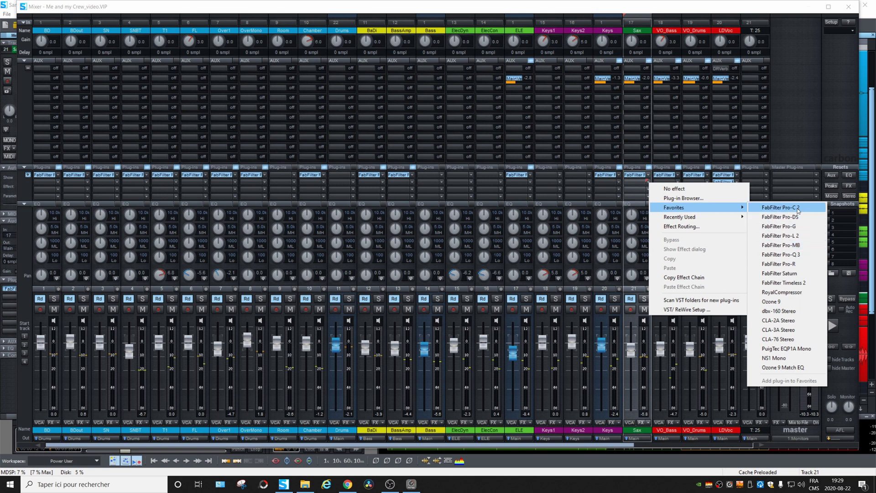
left_click(781, 207)
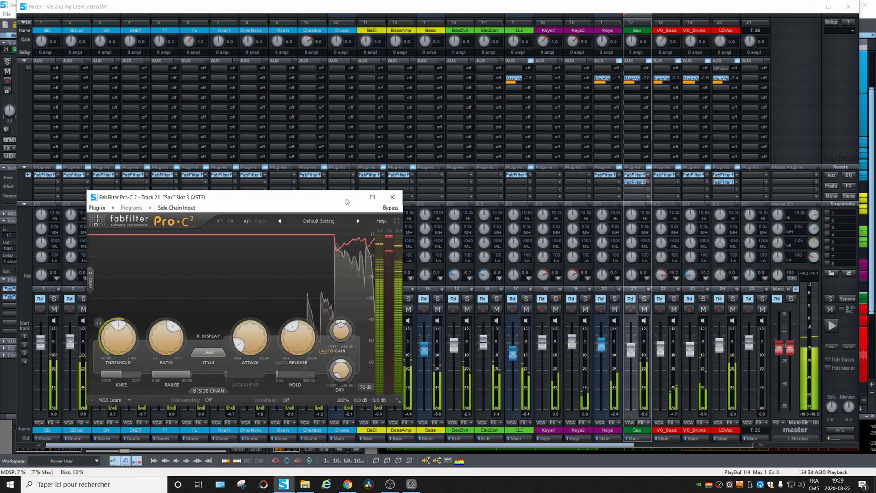
mouse_move(127, 339)
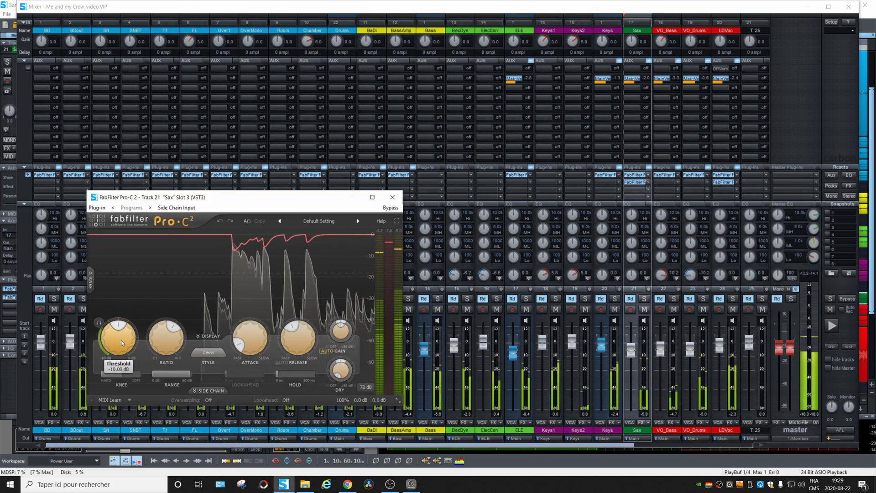
left_click_drag(120, 341, 116, 352)
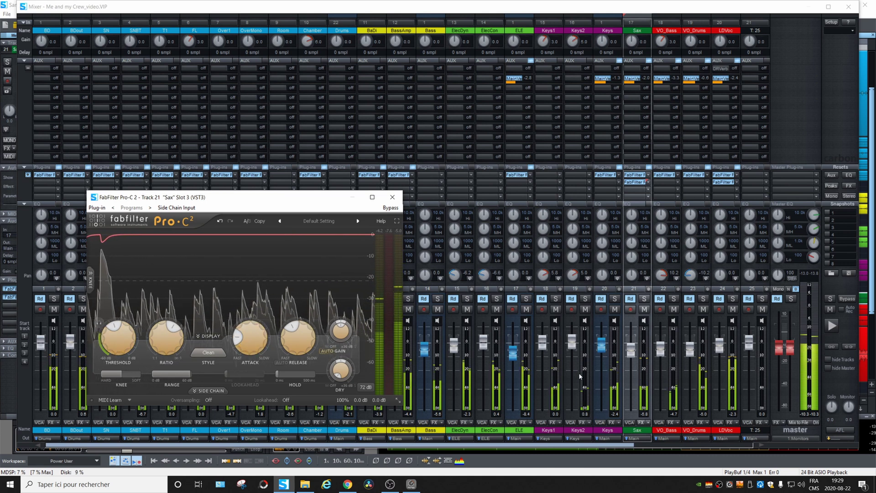
Lower the Sax fader to -10.0 dB and raise its MainVerb send to 0.1 dB.
left_click_drag(631, 350, 632, 358)
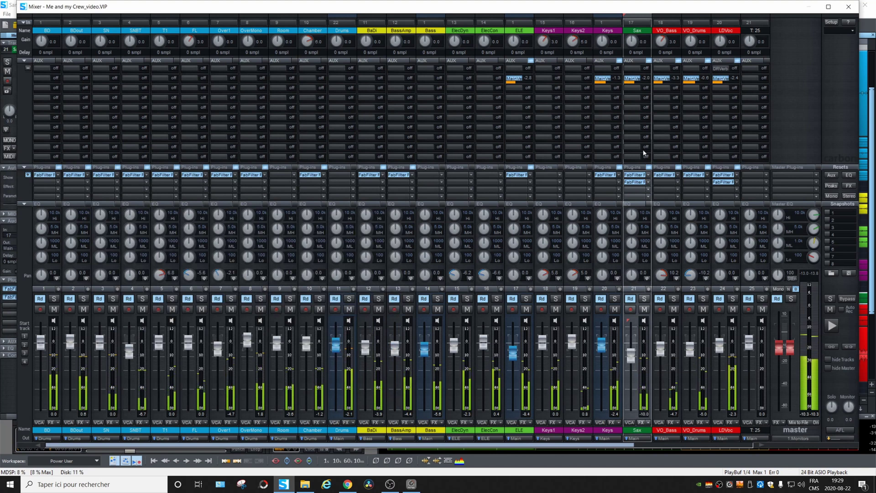
left_click_drag(635, 86, 638, 89)
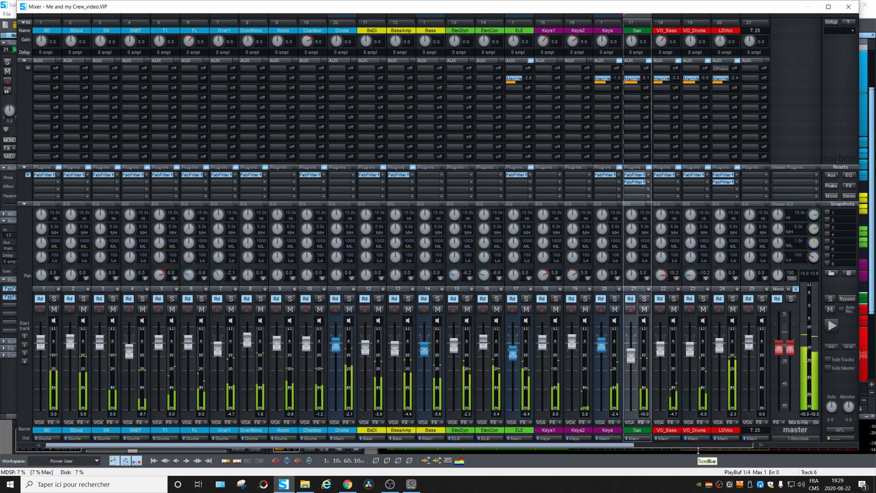
Insert FabFilter Timeless 2 on the Delay bus and move its window clear of the Delay channel.
left_click_drag(612, 449, 731, 453)
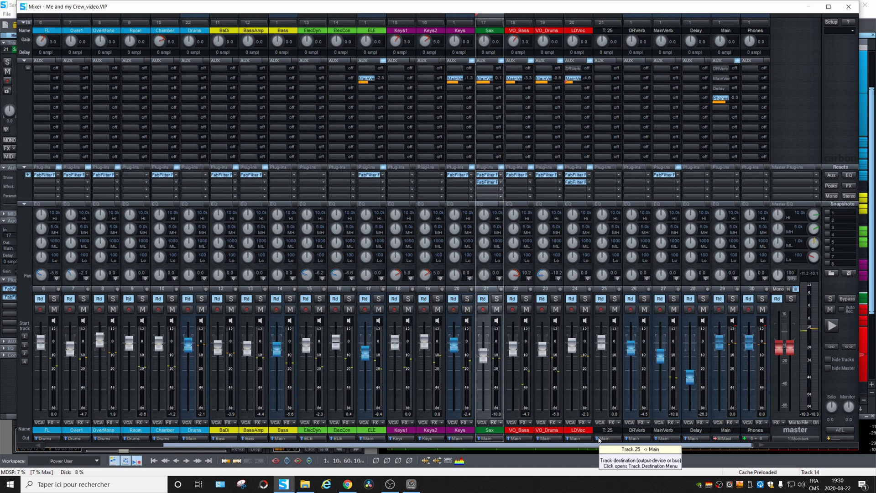
left_click(708, 176)
mouse_move(745, 199)
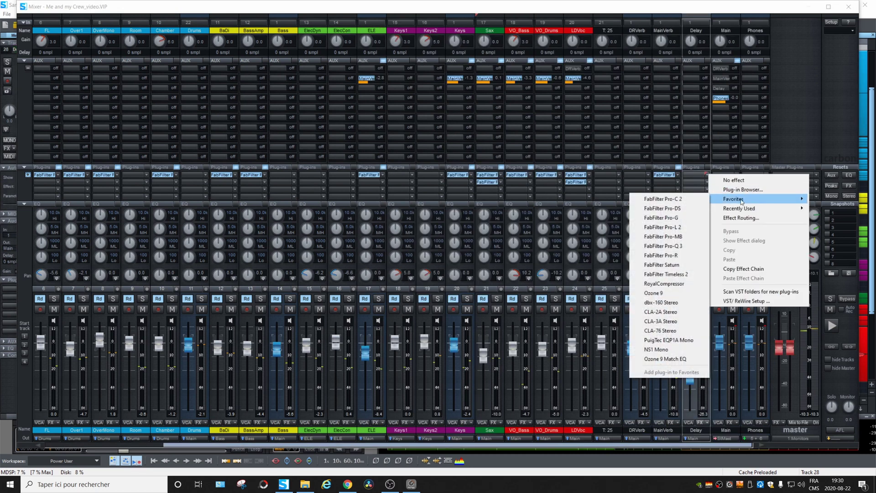
left_click(681, 275)
left_click_drag(639, 204, 393, 181)
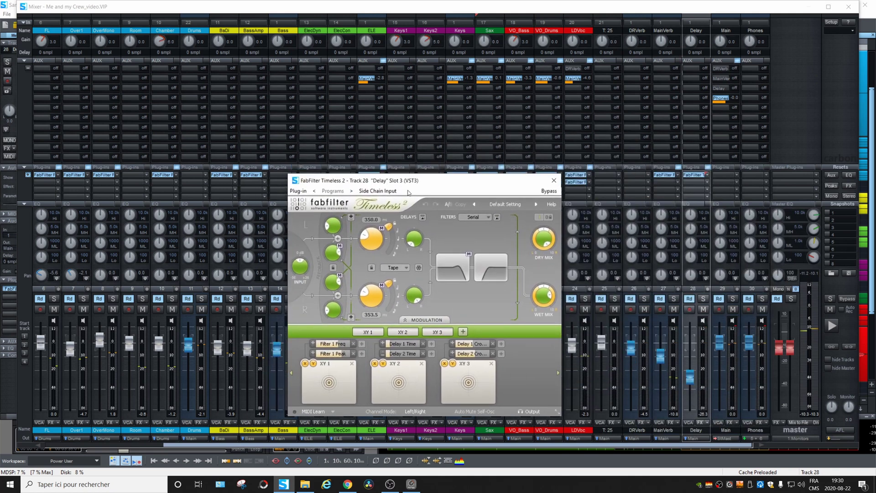
Play the mix and set the first delay time in Timeless 2 to 509.0 ms.
left_click_drag(447, 181, 452, 188)
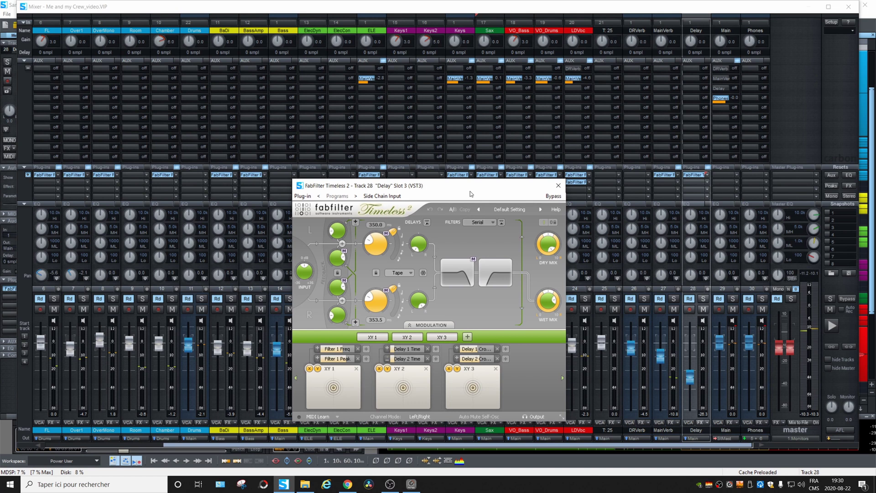
key("space")
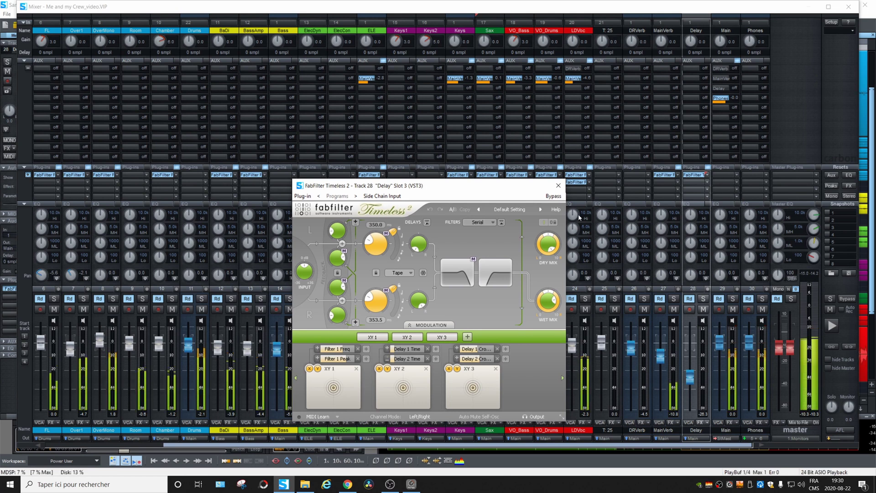
scroll(376, 225, "up", 3)
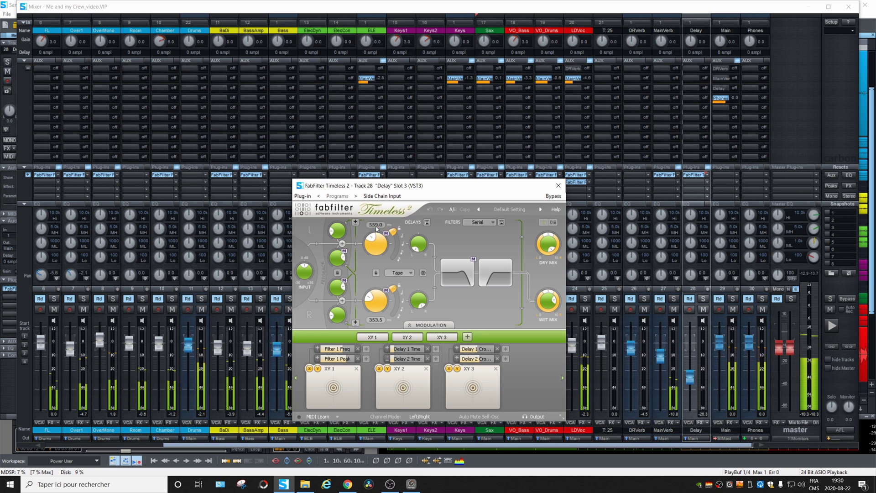
left_click(375, 225)
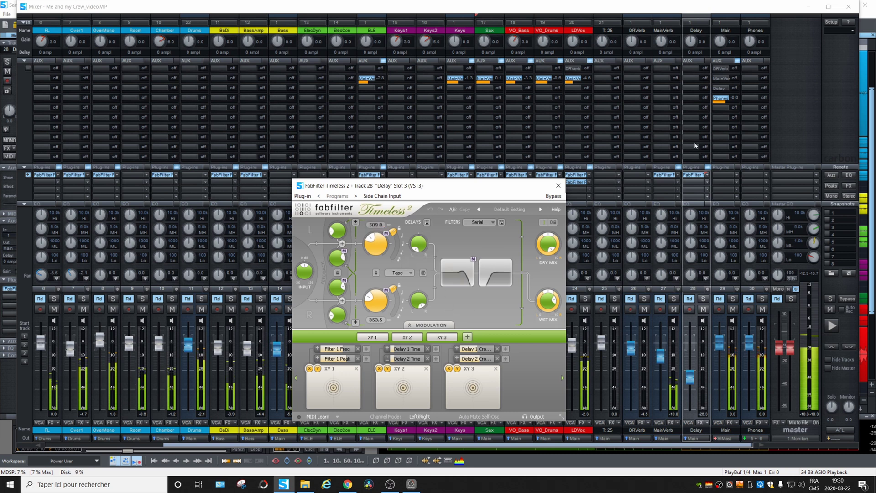
Enable the LDVoc send to Delay at -1.0 dB and raise the Delay bus fader to -10.9 dB.
left_click(572, 89)
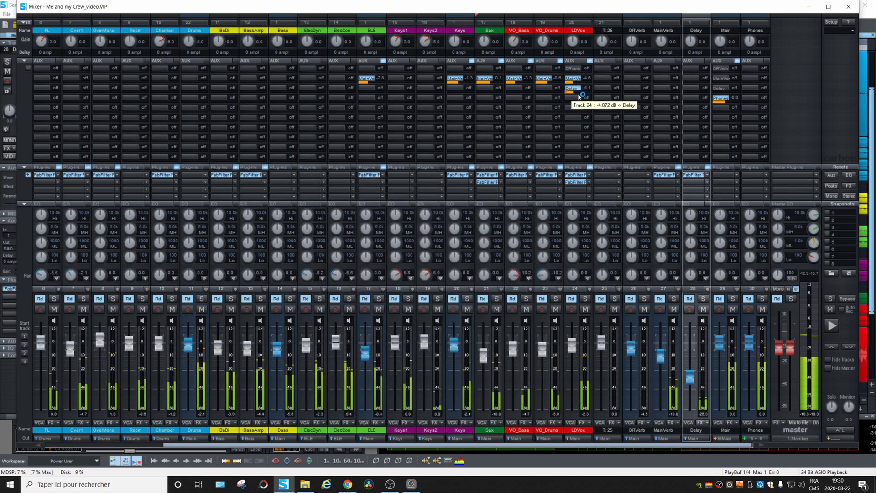
scroll(580, 95, "up", 3)
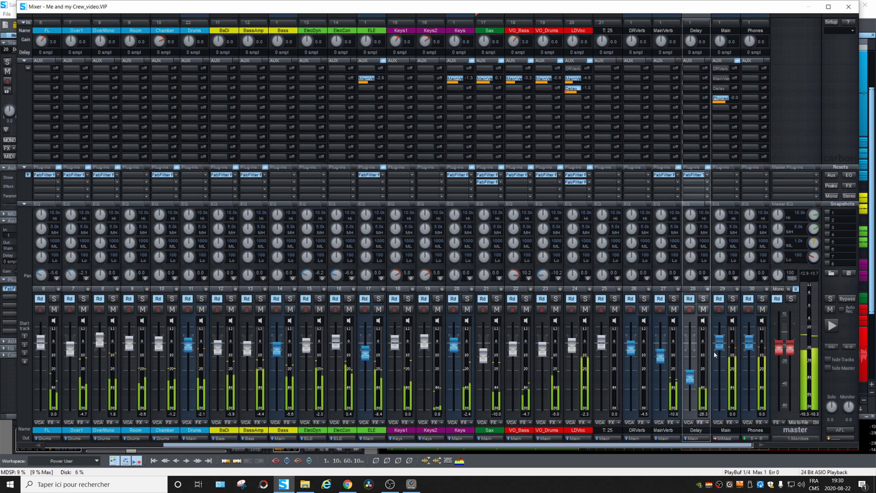
left_click_drag(696, 380, 695, 357)
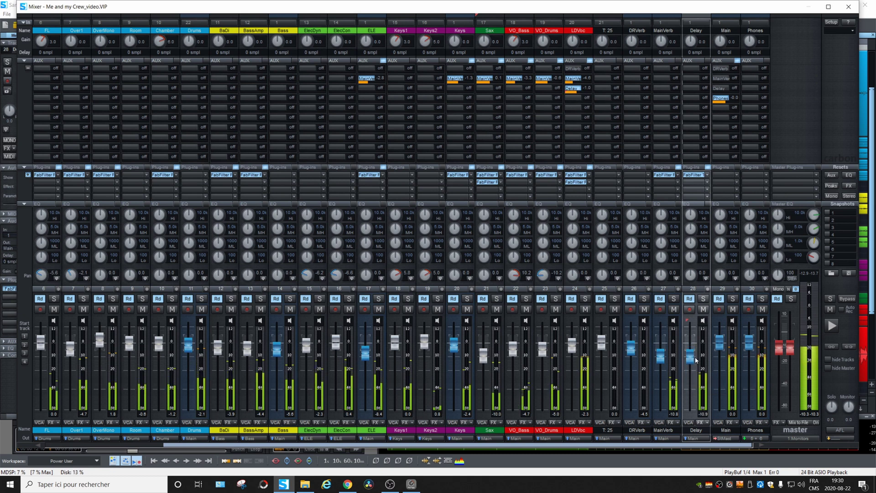
With LDVoc soloed, reopen Timeless 2 on the Delay bus and lock its second delay time to the first.
left_click(695, 190)
scroll(551, 242, "down", 2)
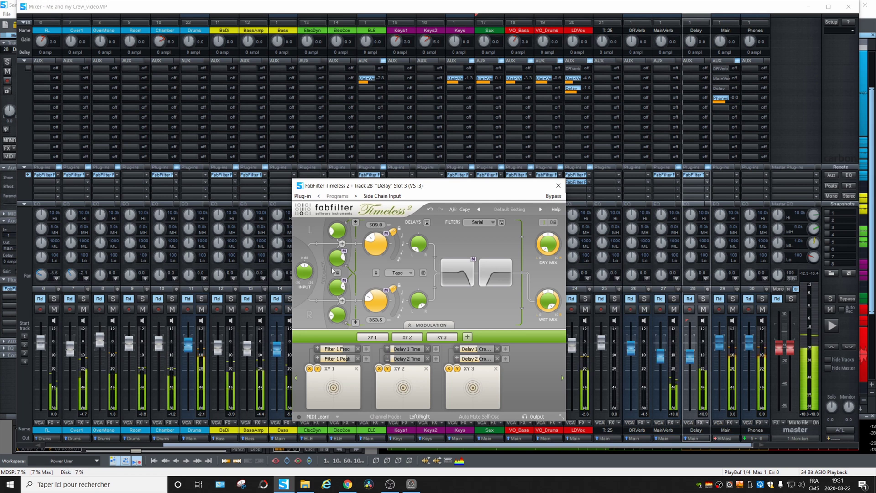
mouse_move(337, 262)
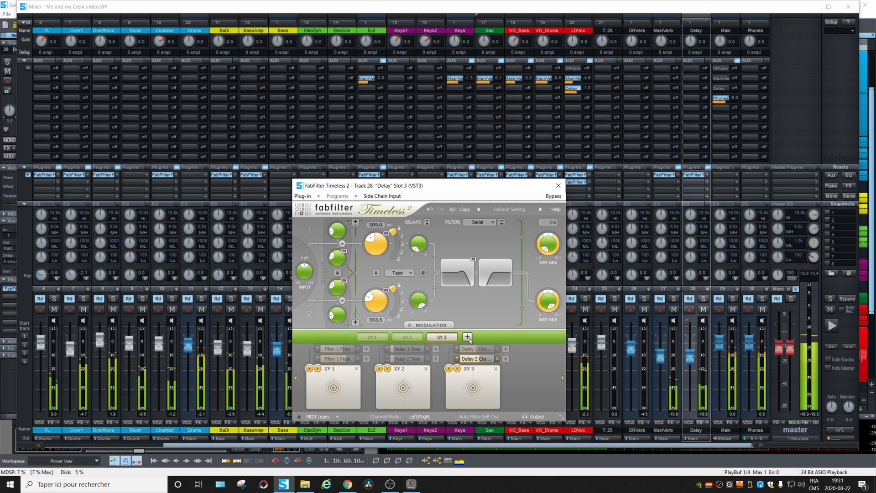
mouse_move(330, 289)
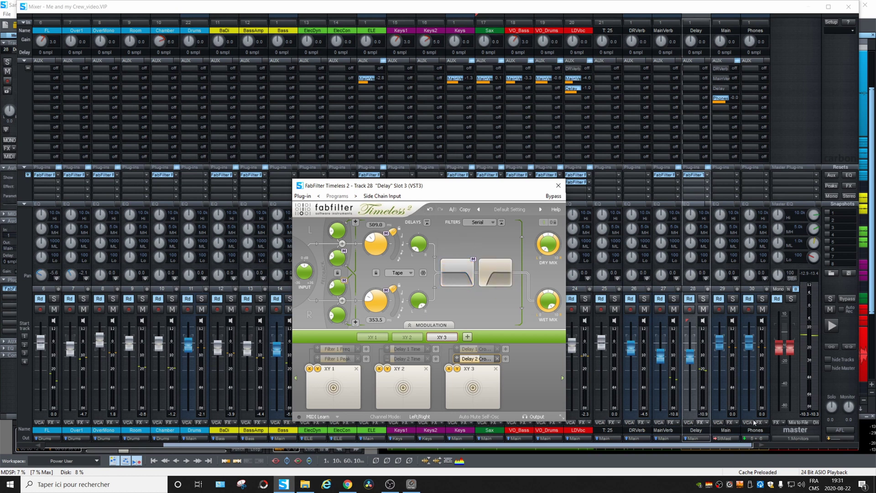
left_click(694, 175)
left_click(697, 176)
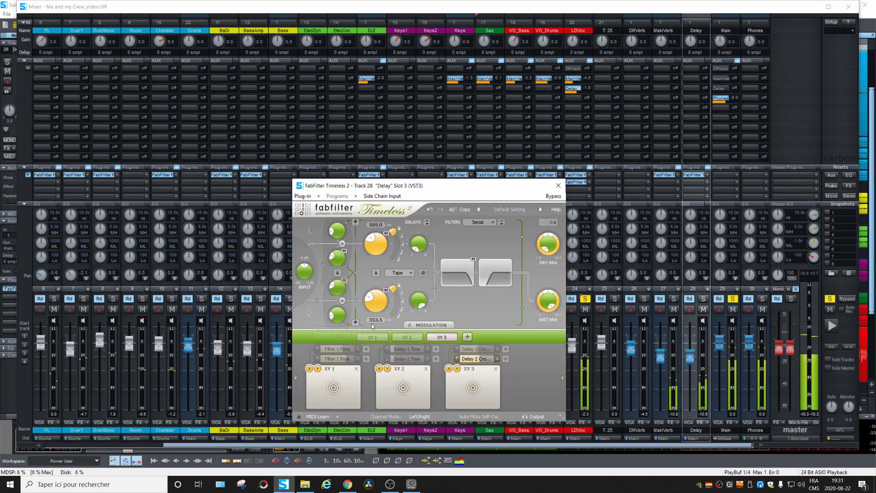
left_click(376, 272)
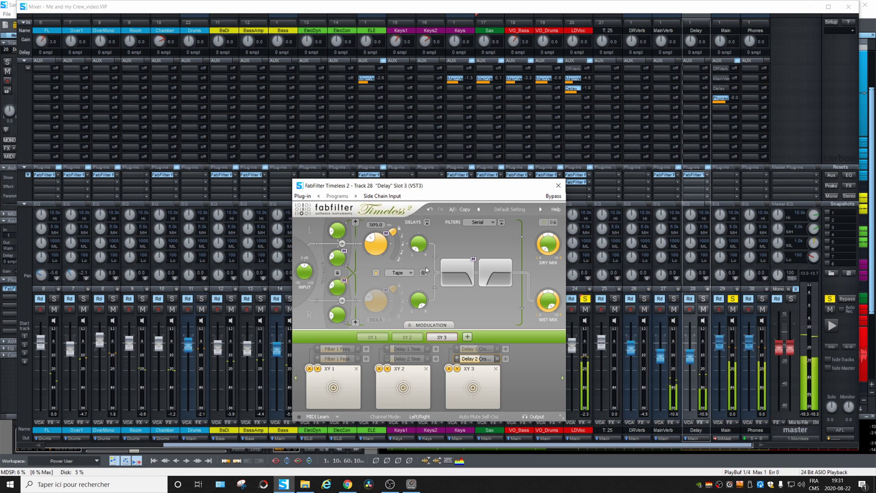
Clear all solos and lower the Delay bus fader to about -15 dB.
left_click(828, 303)
left_click(829, 300)
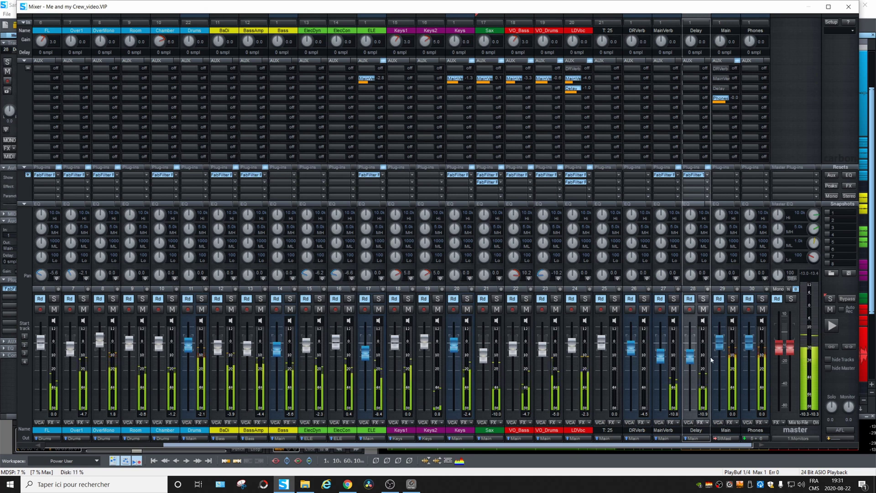
left_click_drag(690, 357, 693, 365)
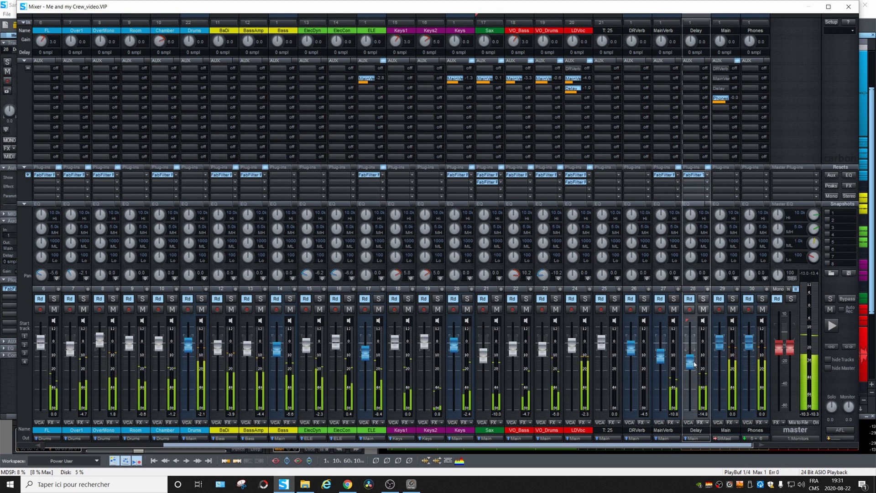
left_click_drag(691, 365, 693, 367)
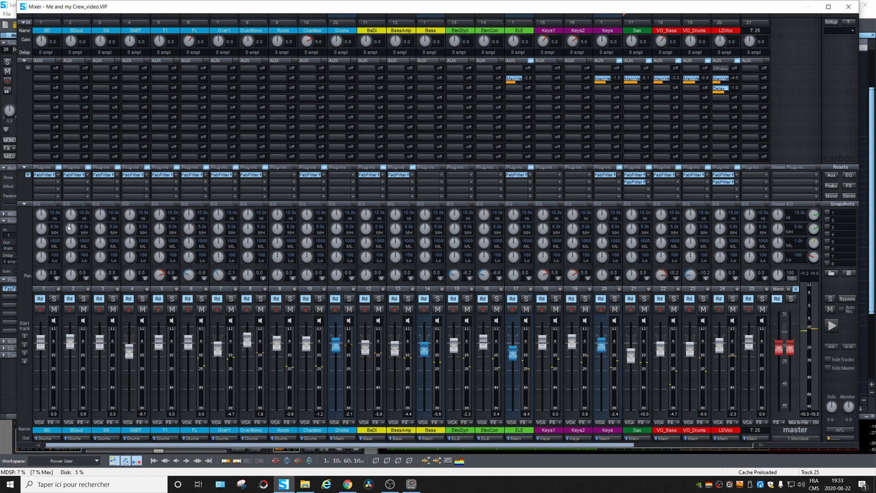
Insert RoyalCompressor on the BD channel, below its existing EQ, and move its window to the middle of the mixer.
left_click(60, 186)
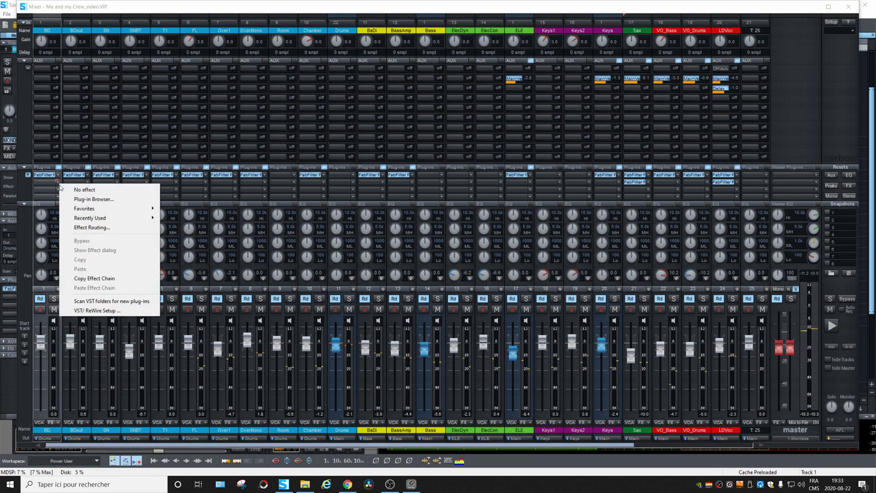
mouse_move(91, 207)
mouse_move(99, 223)
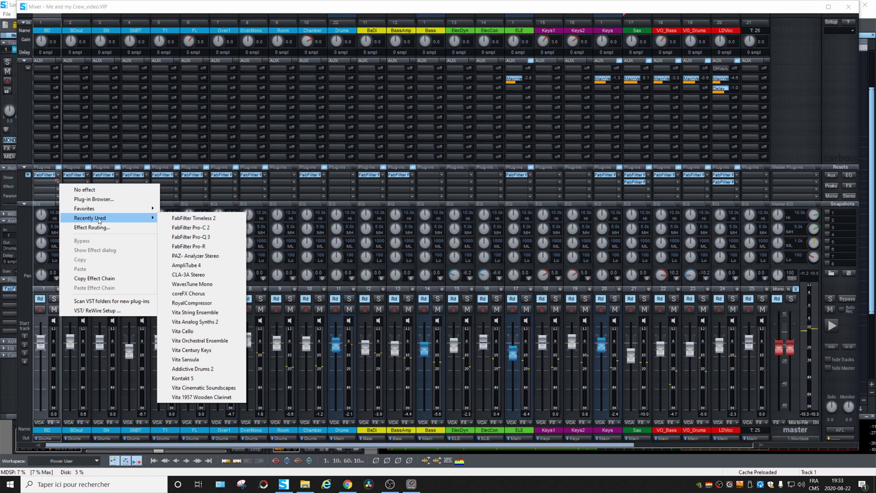
left_click(200, 304)
left_click_drag(589, 238, 435, 174)
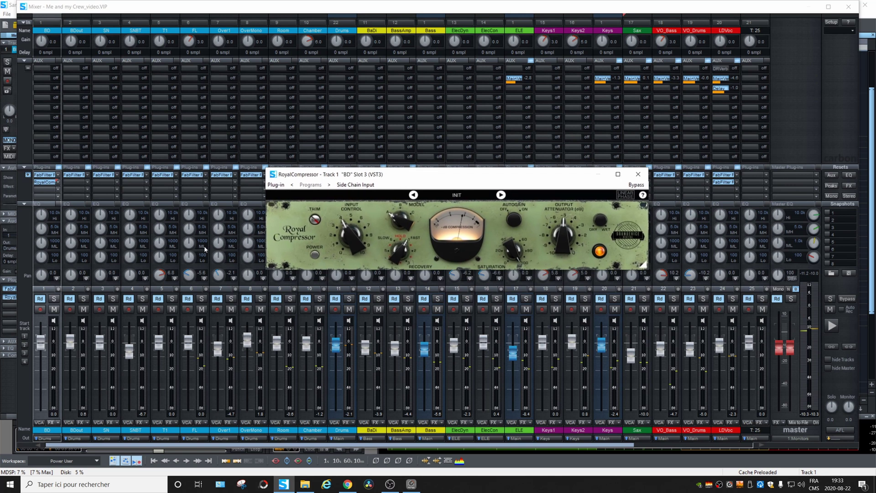
Solo BD during playback and turn down RoyalCompressor's output attenuator, matching the level against bypass.
key("space")
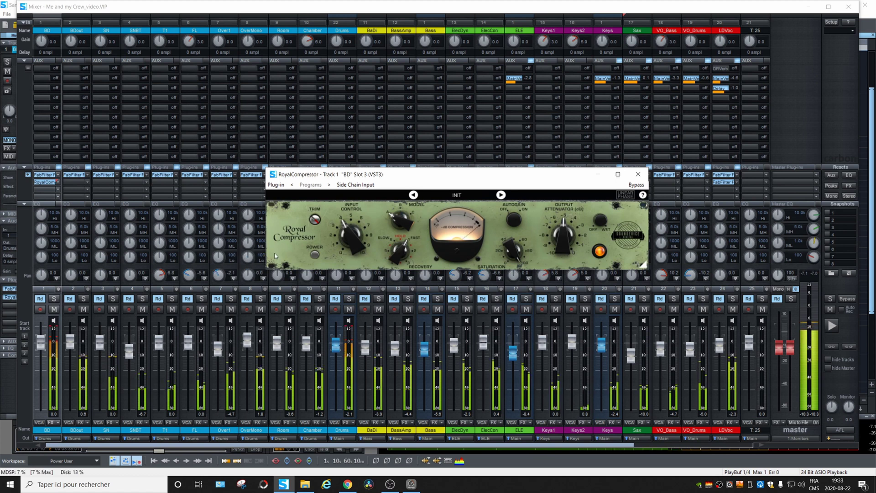
left_click_drag(563, 235, 563, 247)
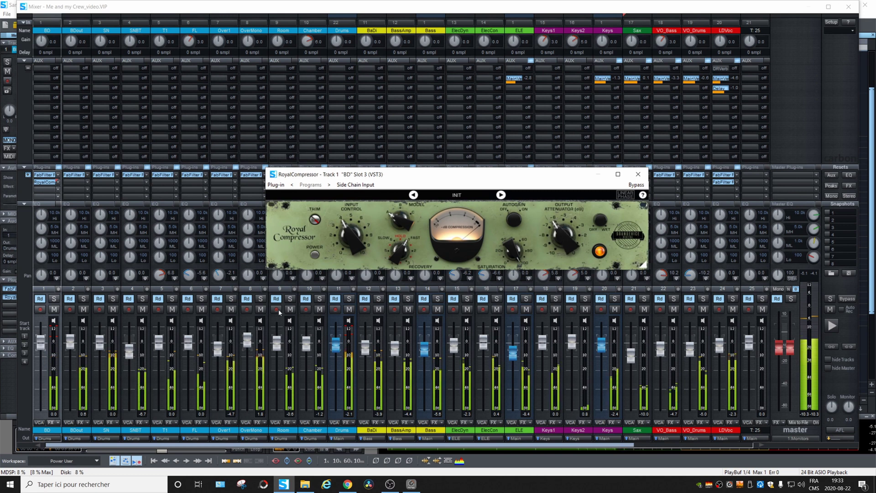
left_click(54, 299)
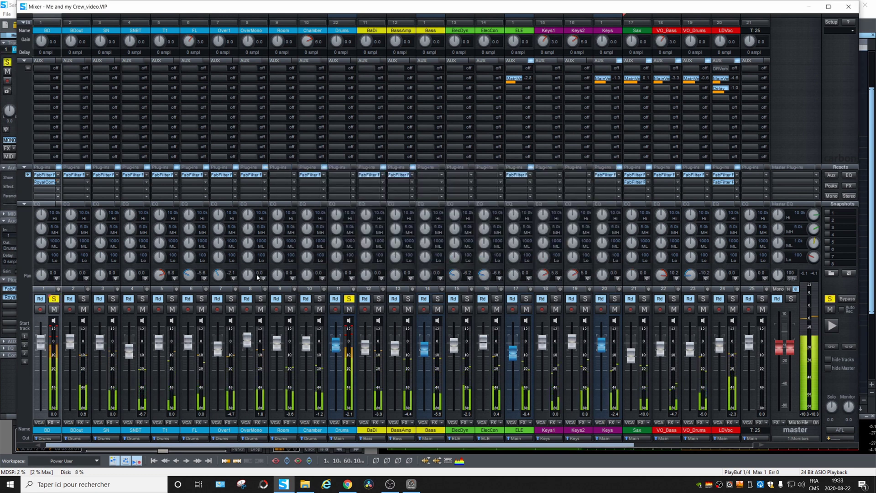
right_click(45, 182)
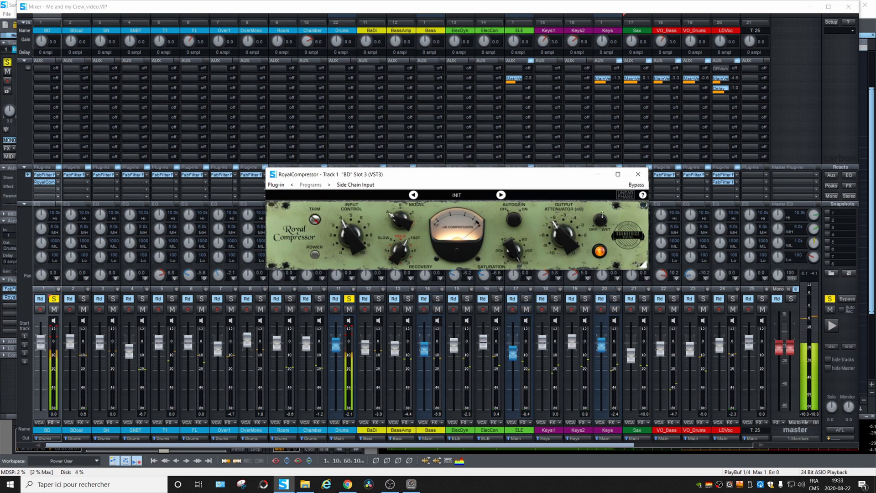
left_click(637, 185)
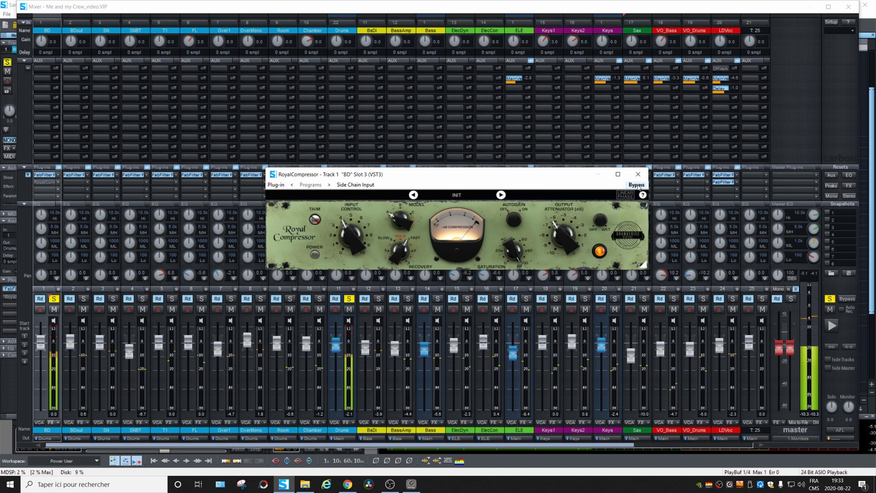
left_click_drag(565, 235, 566, 242)
left_click(637, 185)
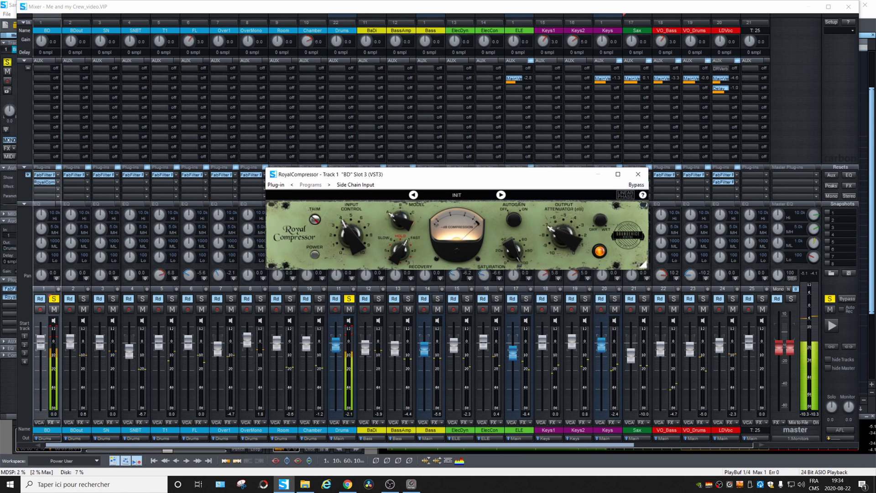
Compare BD with RoyalCompressor bypassed and active, leaving it active, and unsolo the channel.
left_click(638, 185)
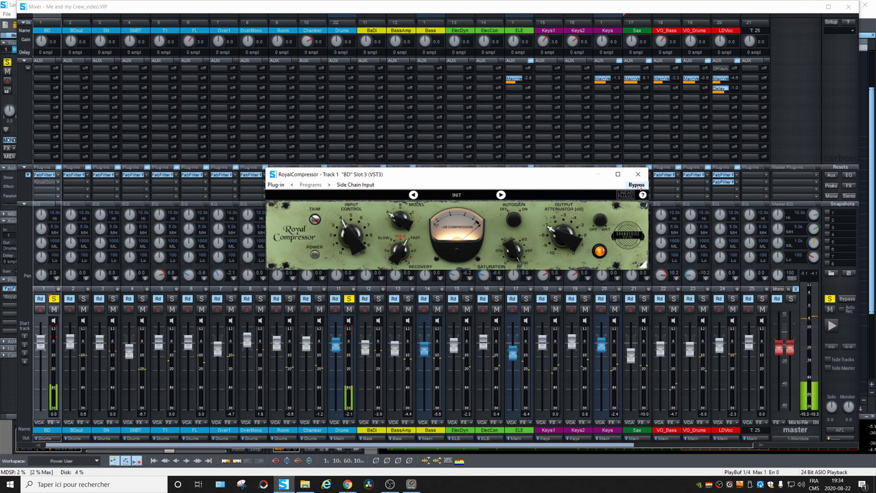
left_click(638, 185)
left_click(639, 175)
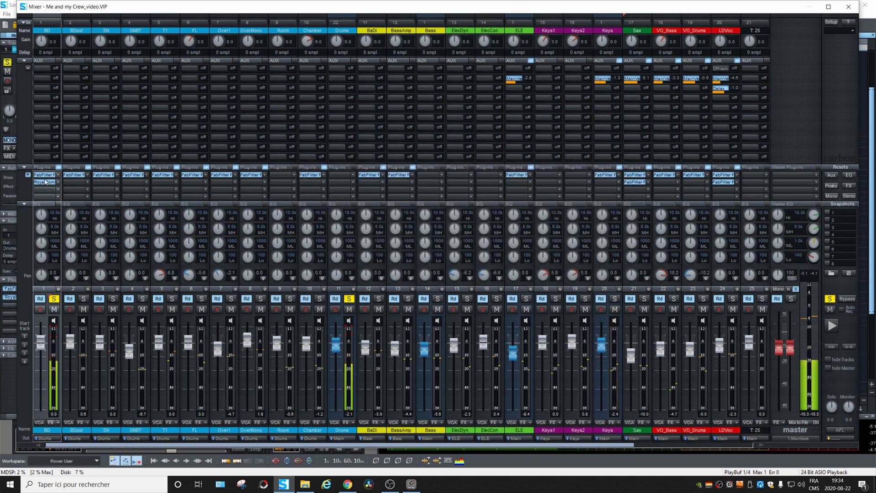
left_click(54, 299)
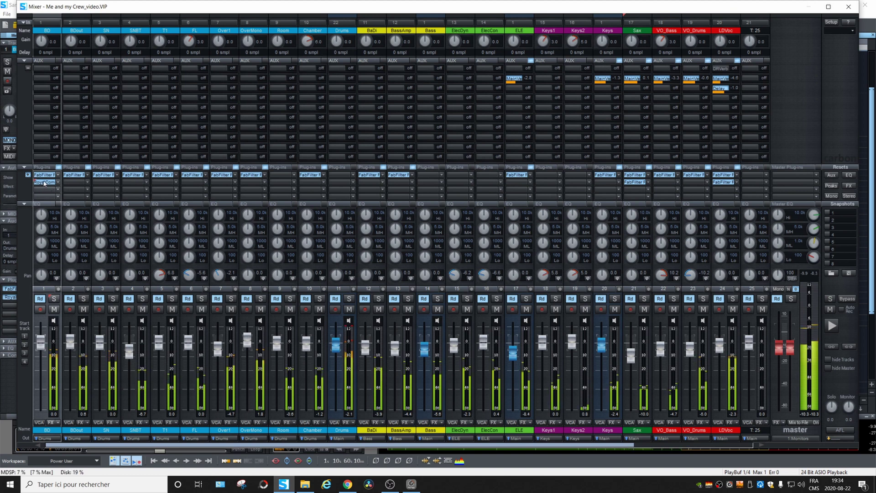
Try a copy of BD's RoyalCompressor on BDout, leaving it bypassed with the BDout fader at -0.3 dB.
left_click_drag(74, 184, 74, 182)
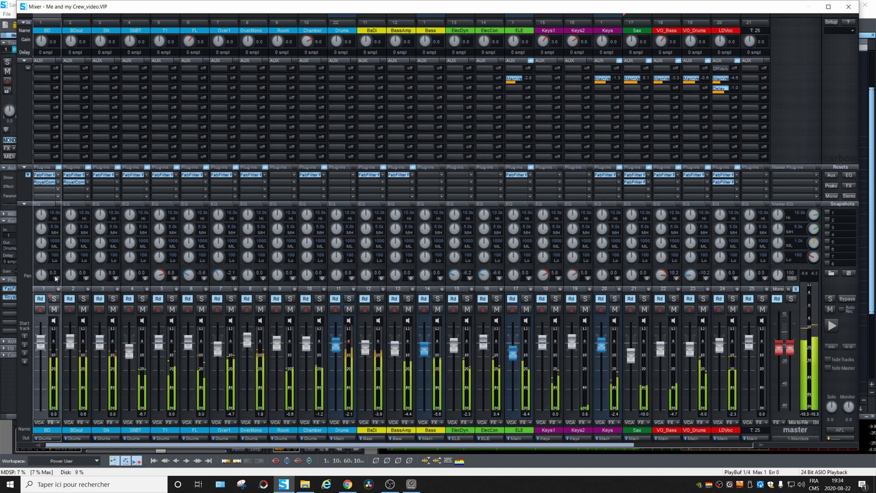
left_click_drag(70, 343, 70, 349)
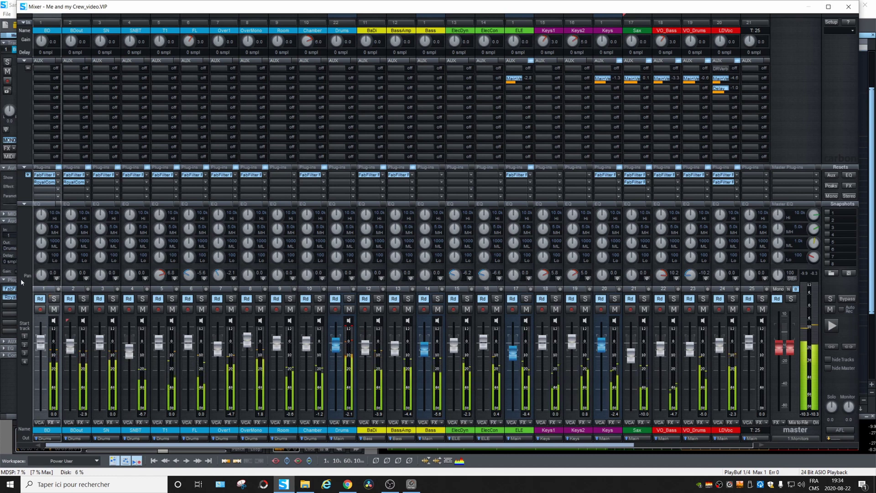
left_click(70, 183)
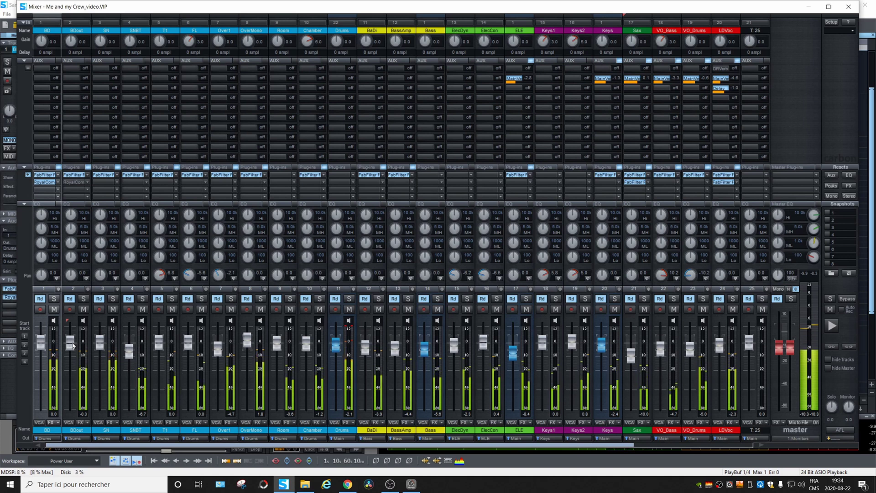
key("space")
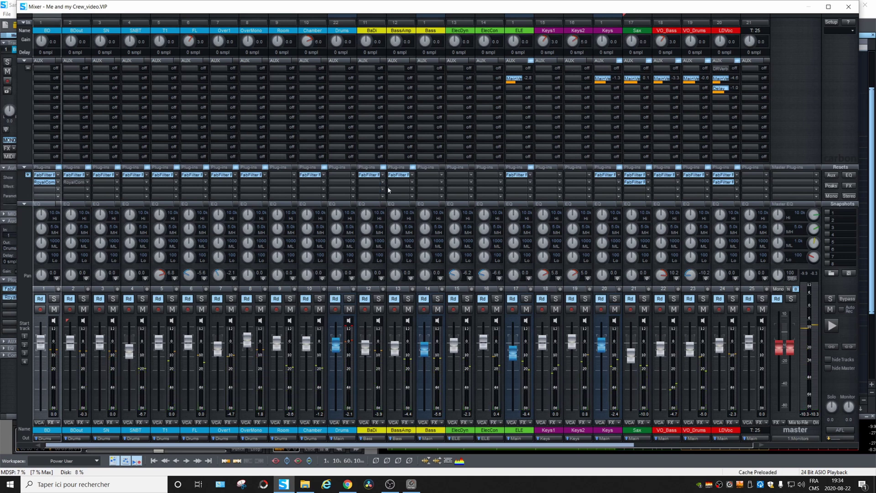
Insert PuigTec EQP1A Mono on the Bass bus and set its low frequency to 20 Hz.
right_click(442, 177)
mouse_move(518, 213)
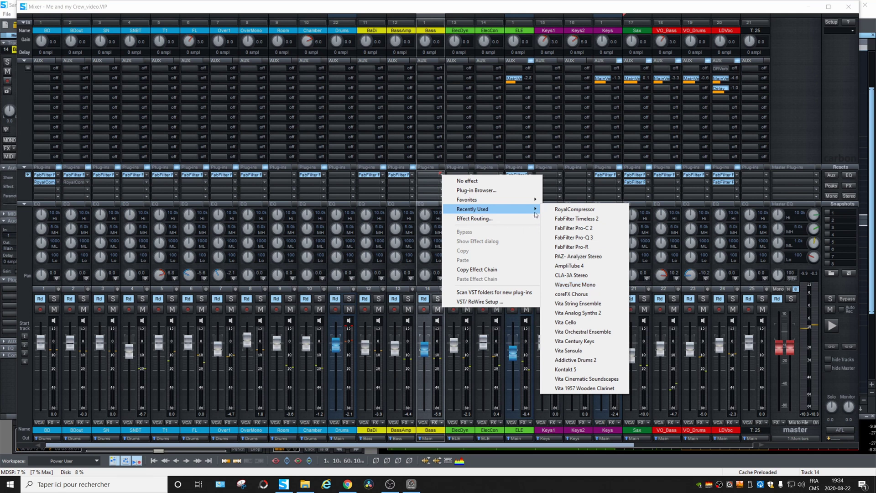
mouse_move(532, 199)
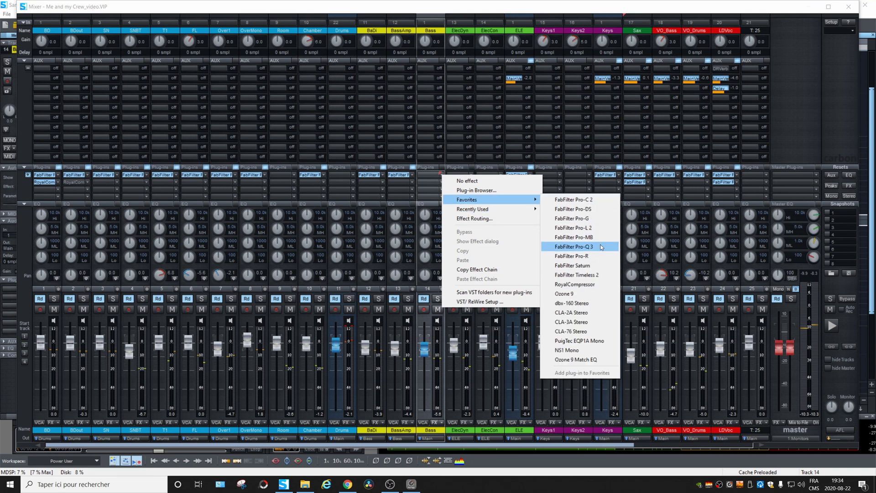
left_click(596, 342)
left_click_drag(468, 215, 396, 233)
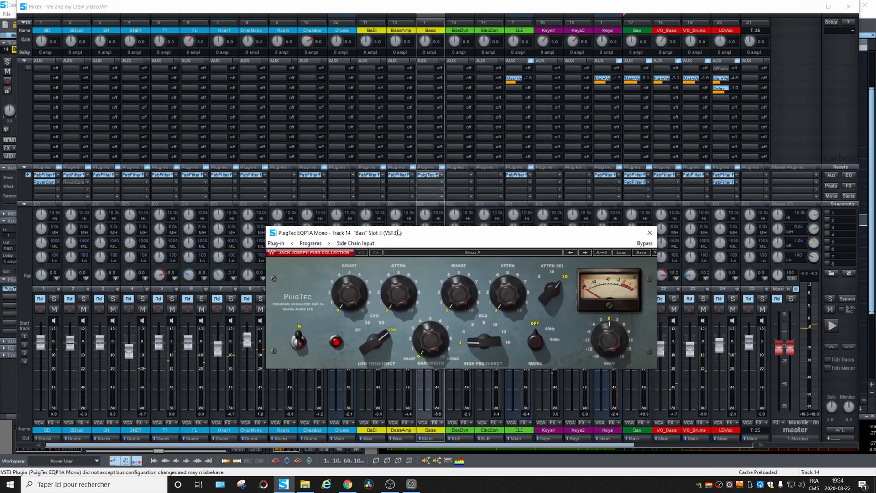
mouse_move(374, 340)
scroll(375, 340, "down", 3)
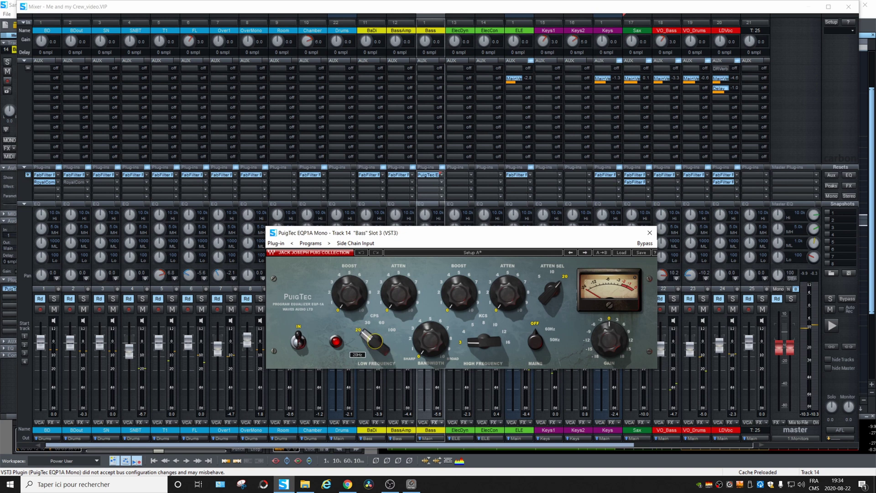
Set the Bass PuigTec's low frequency to 60 Hz and raise its low boost, low attenuation, high boost, bandwidth and high attenuation during playback.
scroll(374, 340, "up", 2)
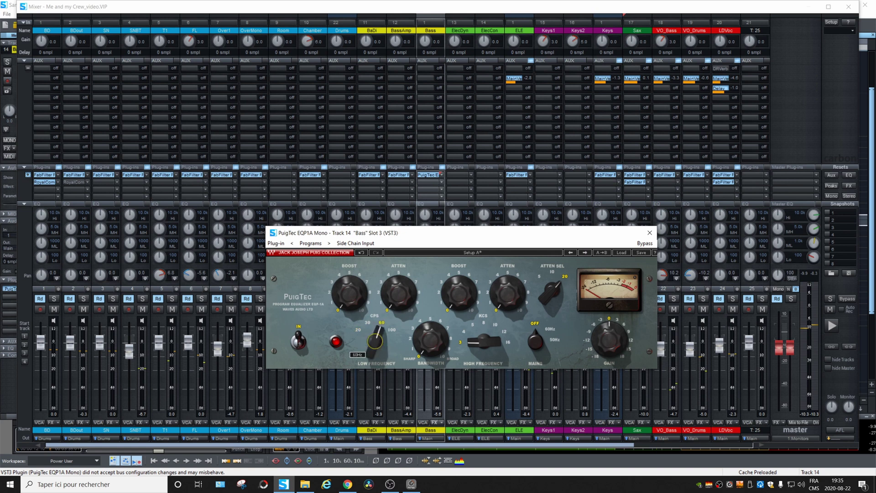
key("space")
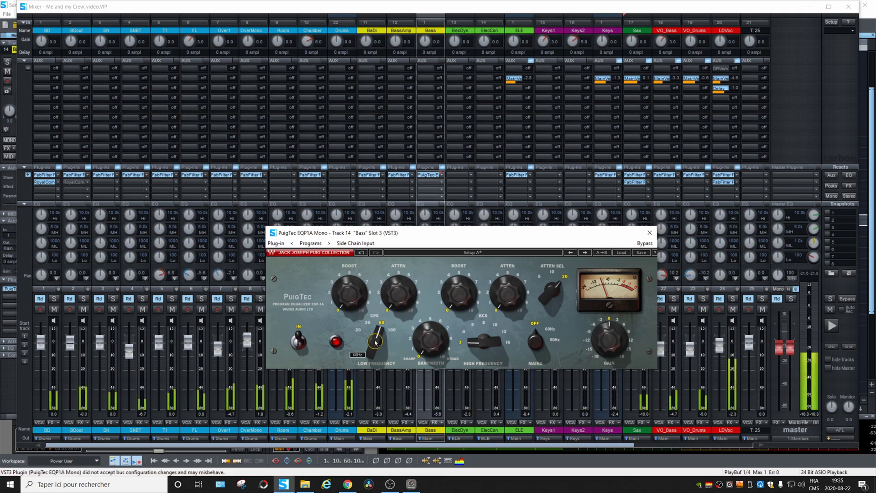
scroll(350, 292, "up", 4)
scroll(398, 292, "up", 4)
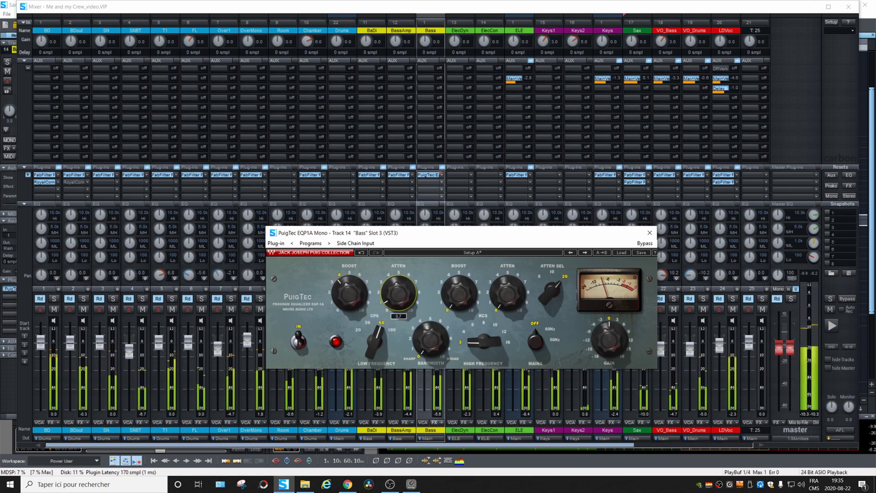
scroll(462, 305, "up", 6)
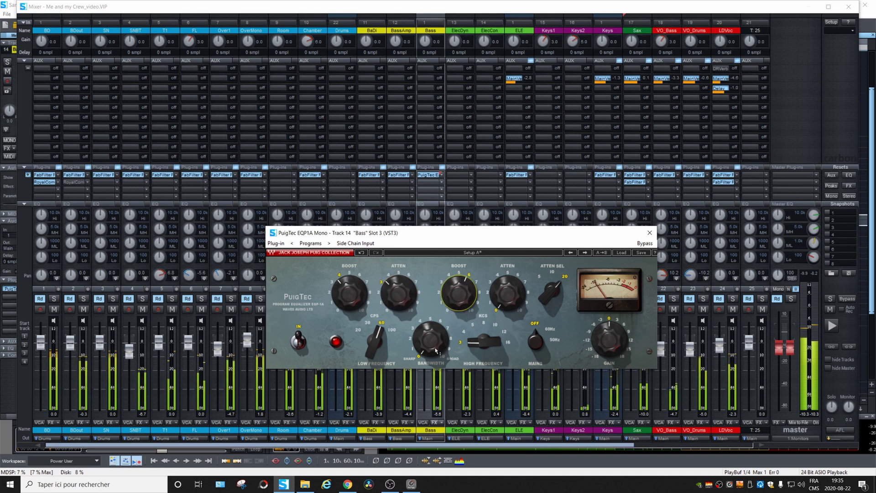
scroll(430, 339, "up", 3)
scroll(430, 339, "up", 1)
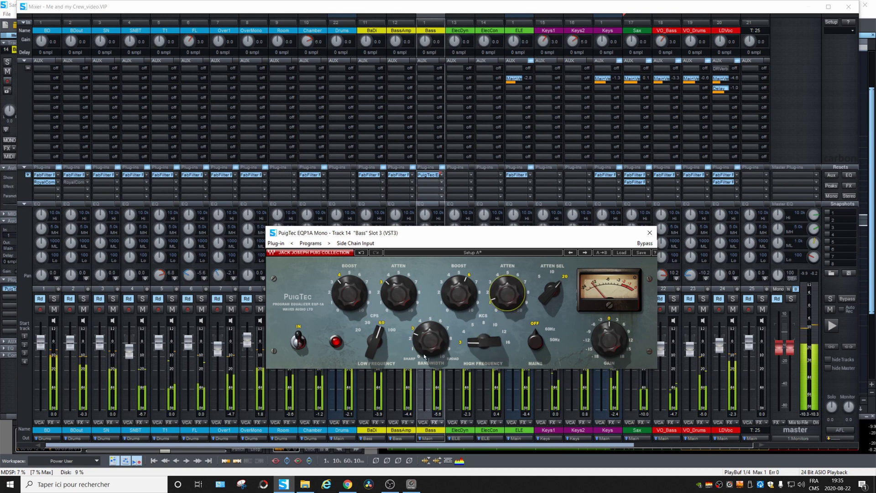
Compare the Bass bus with PuigTec bypassed and active, both in the mix and soloed, leaving it active, unsoloed and stopped.
left_click(645, 244)
left_click(645, 244)
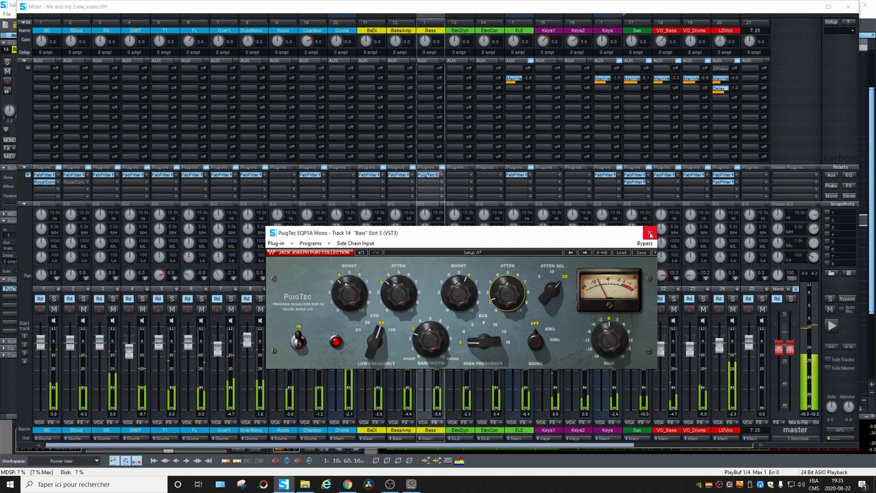
left_click(650, 233)
left_click(438, 298)
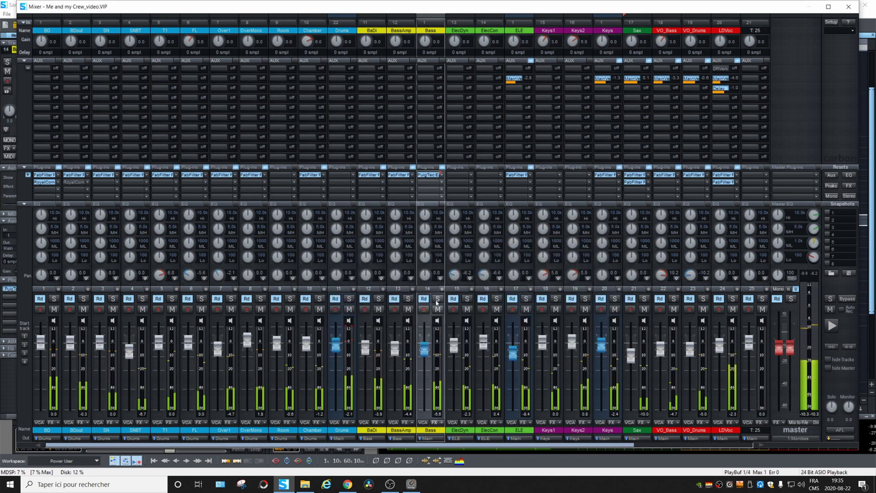
left_click(431, 177)
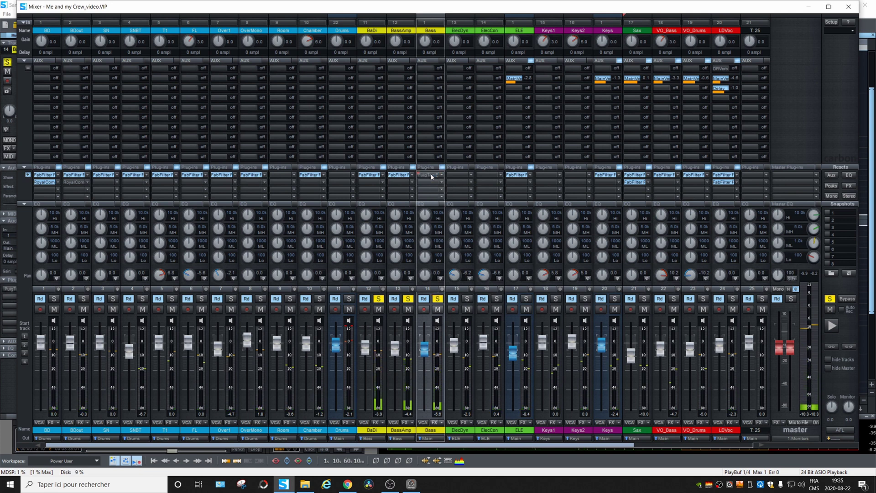
key("space")
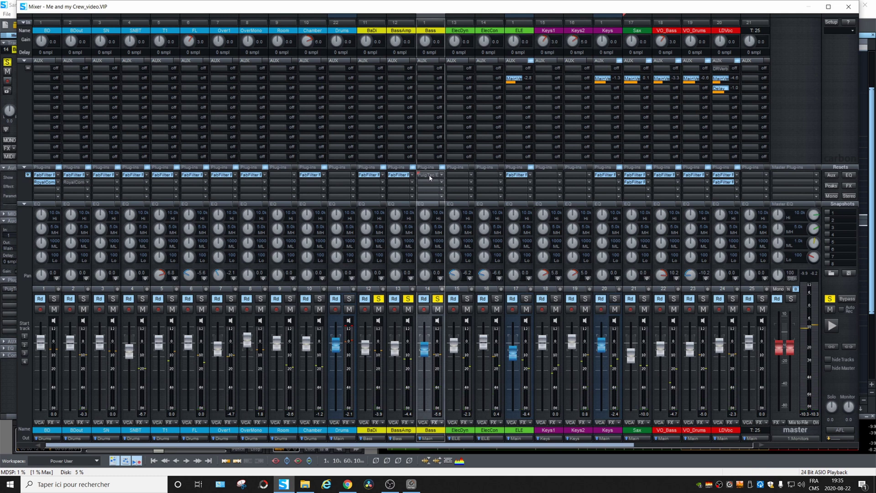
key("space")
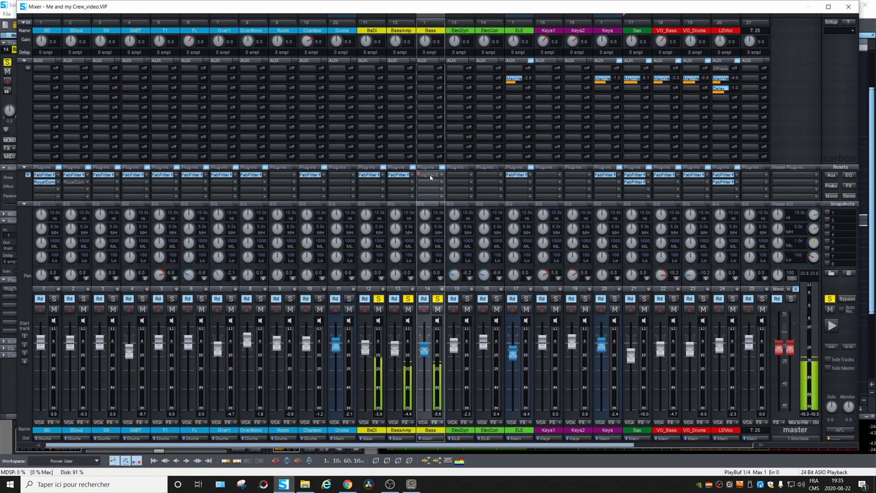
left_click(431, 176)
left_click(437, 299)
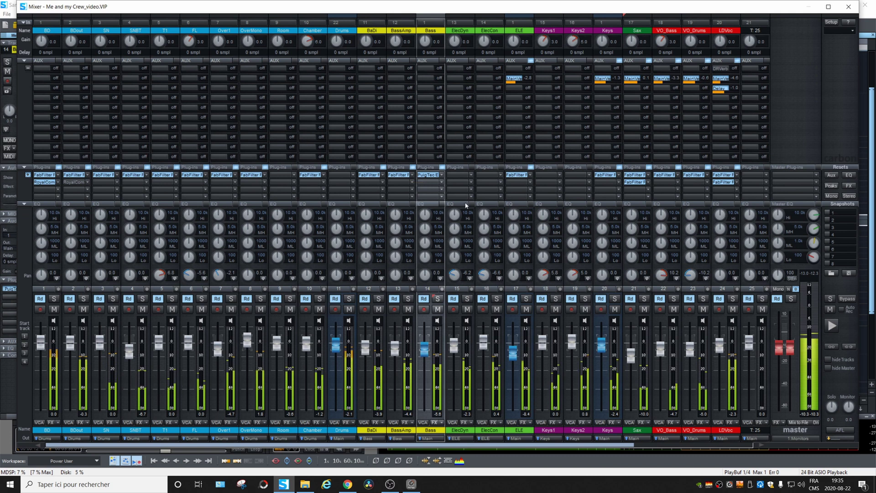
key("space")
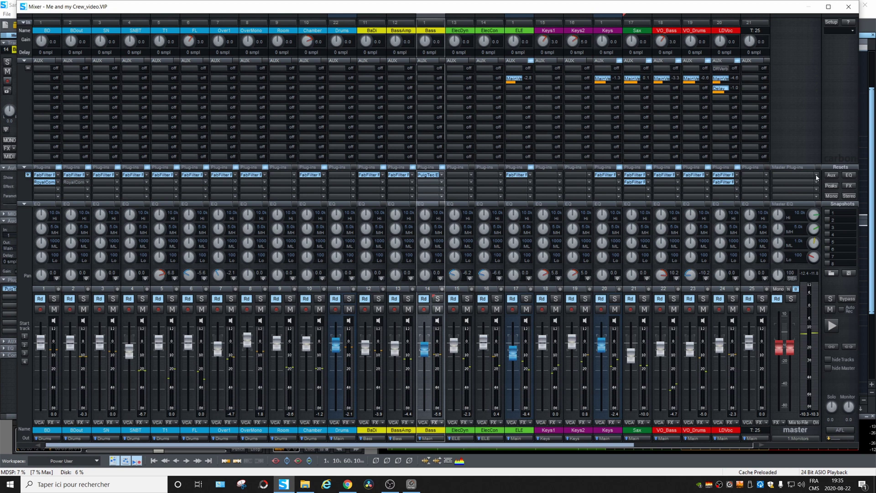
Insert FabFilter Pro-Q 3 on the master and examine the full mix's spectrum during playback.
left_click(817, 177)
mouse_move(815, 204)
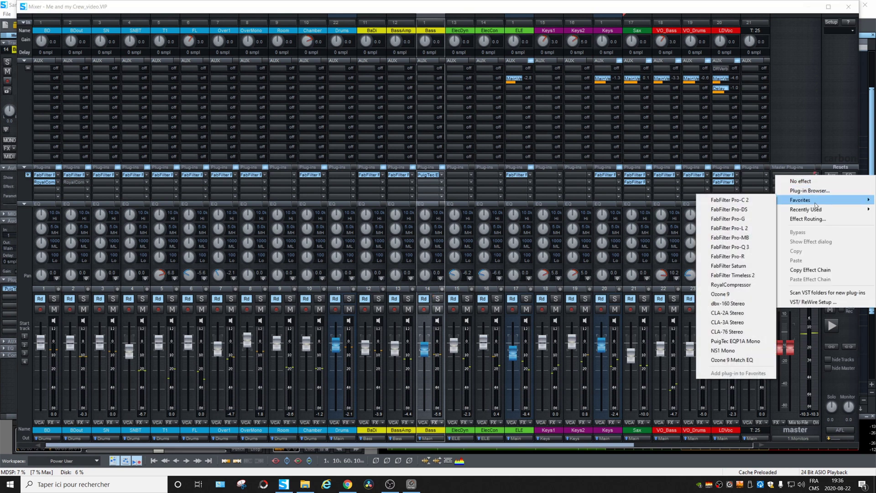
left_click(736, 247)
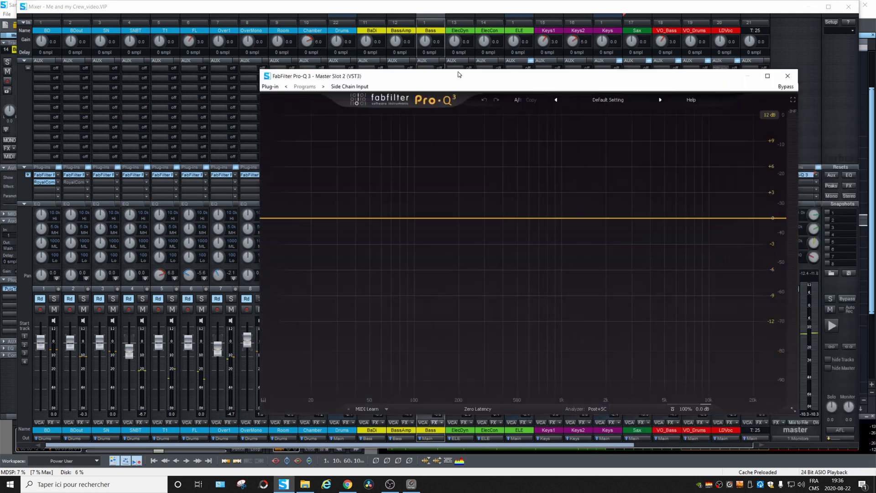
left_click_drag(460, 74, 412, 70)
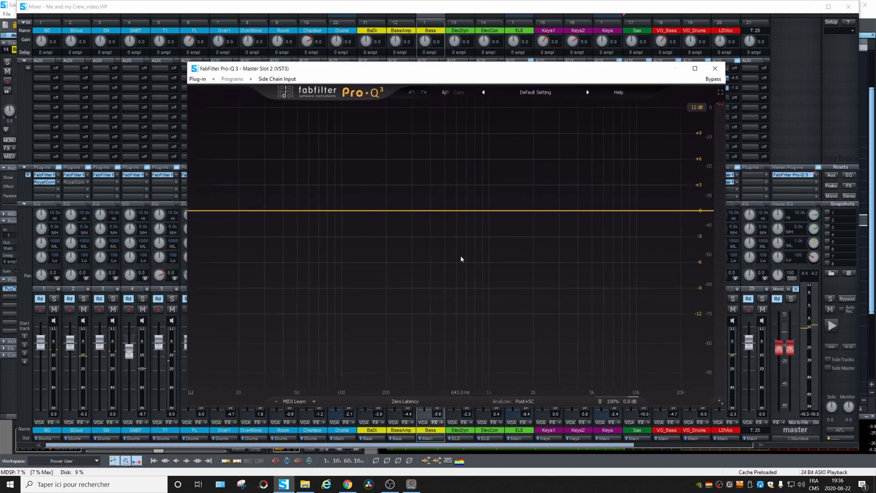
key("space")
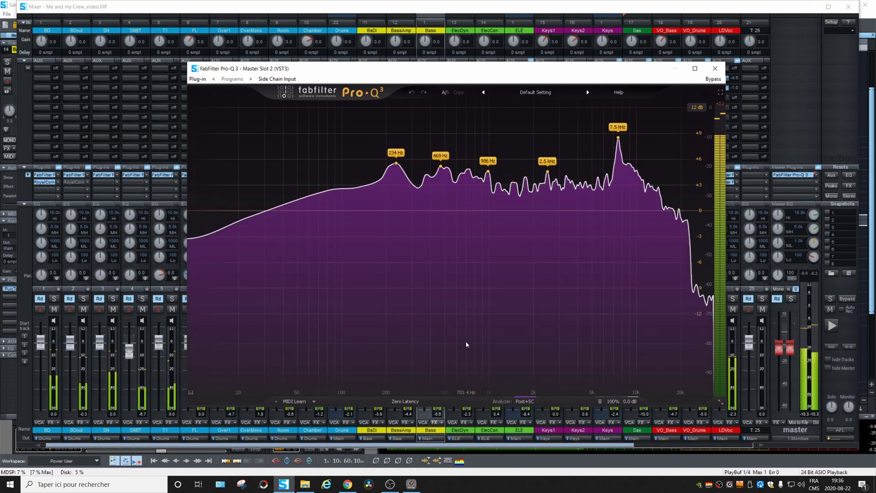
key("space")
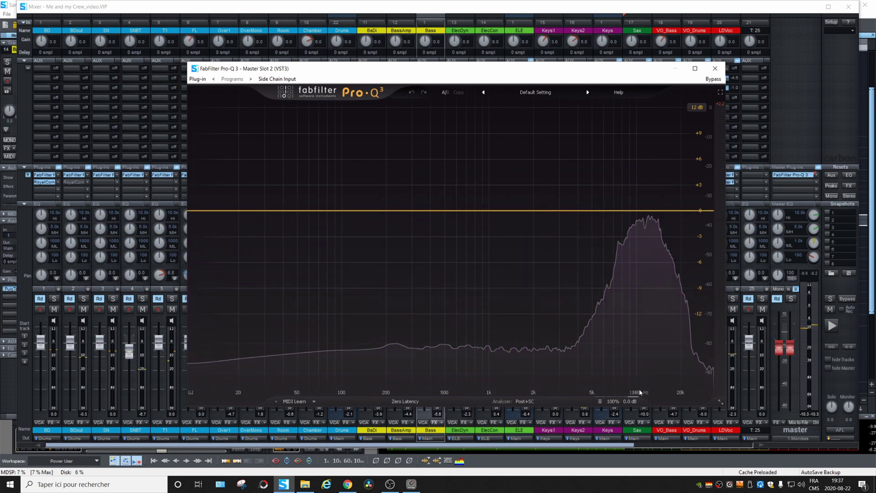
left_click(716, 68)
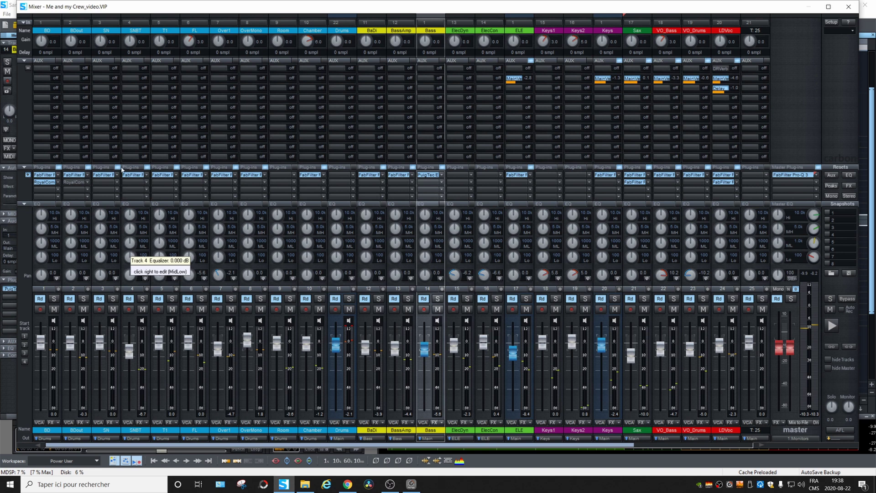
Examine the master spectrum in Pro-Q 3 with the vocals, Keys and ELE channels soloed, and clear all solos.
left_click(785, 177)
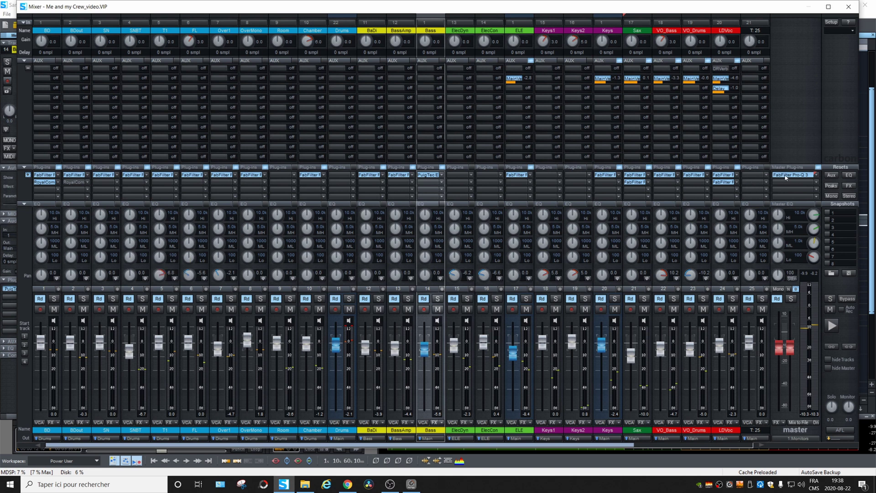
left_click_drag(475, 70, 454, 70)
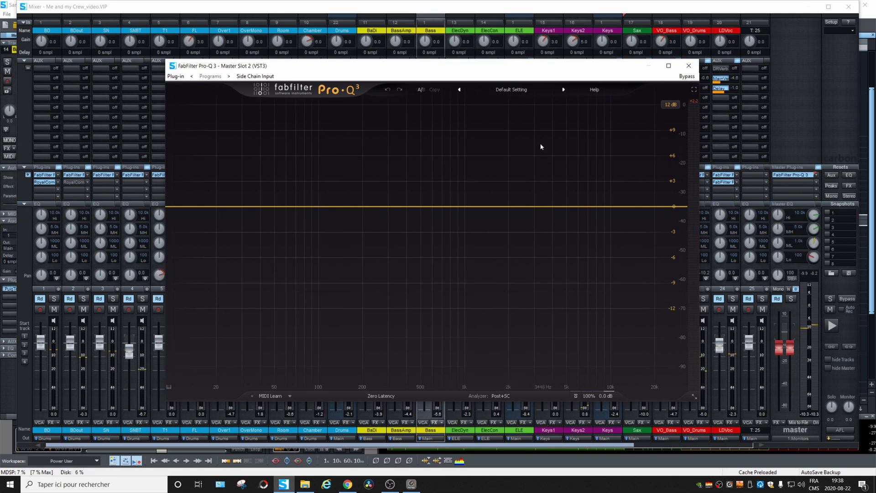
left_click_drag(529, 67, 414, 52)
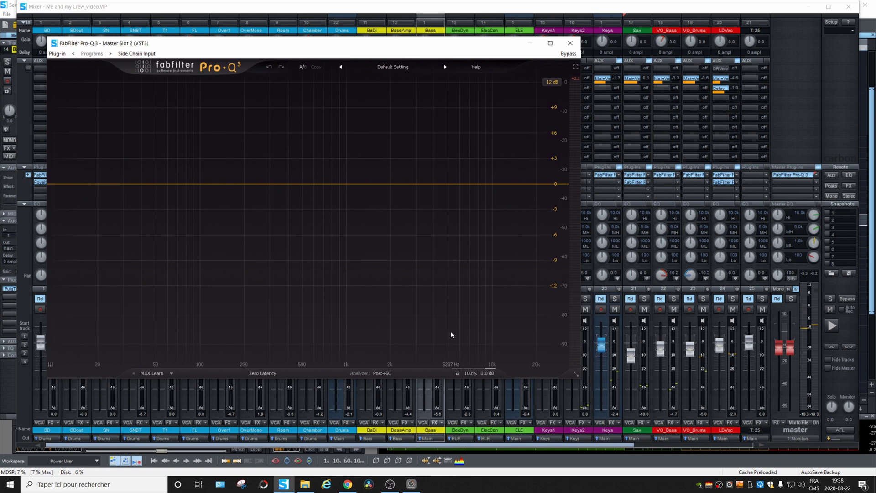
key("space")
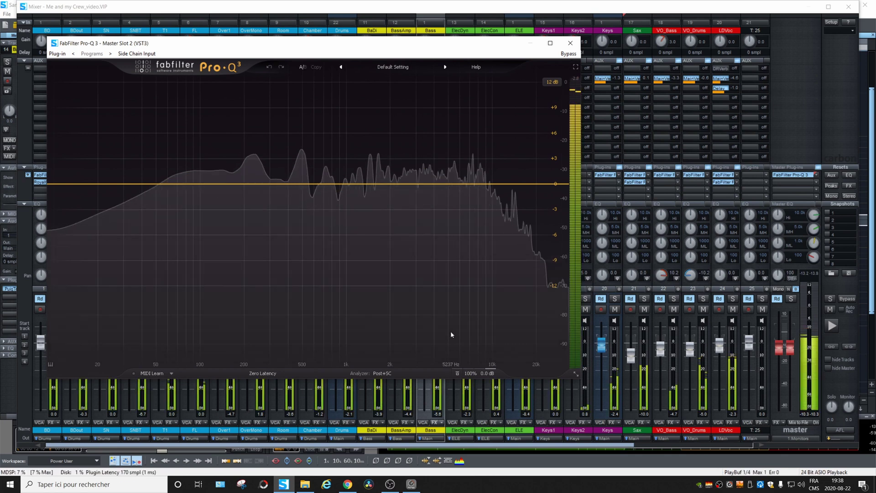
left_click(733, 298)
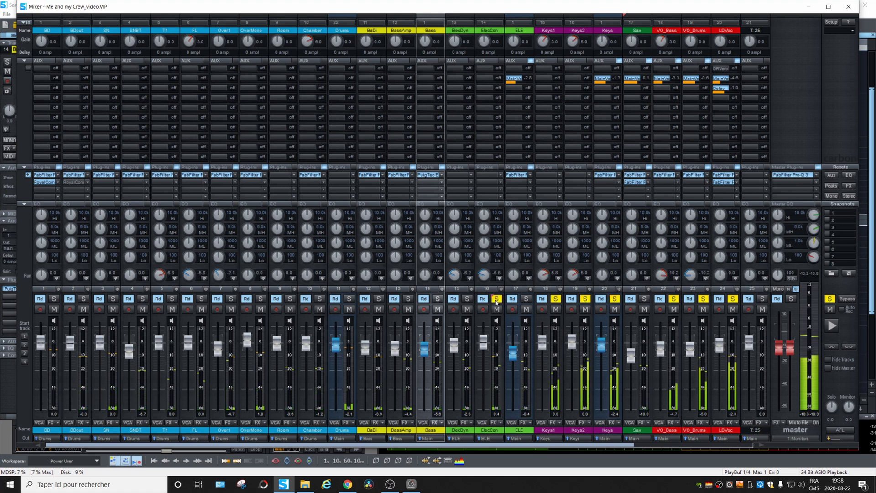
left_click(526, 300)
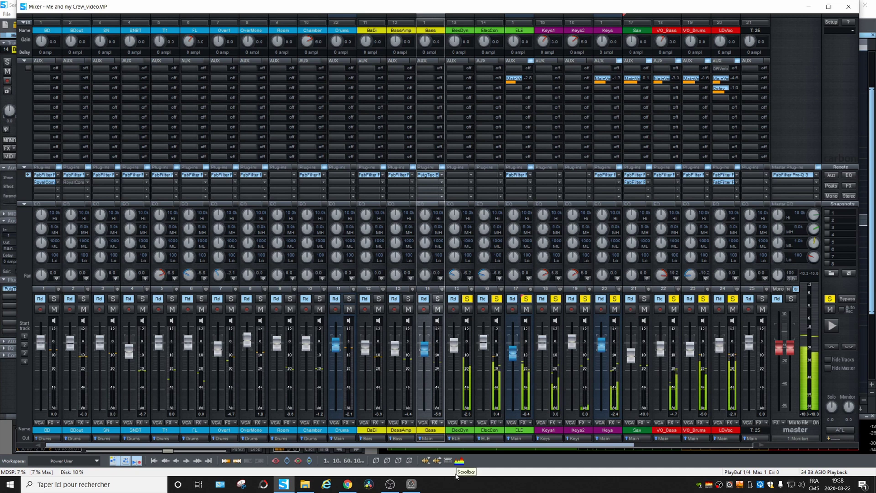
left_click(787, 176)
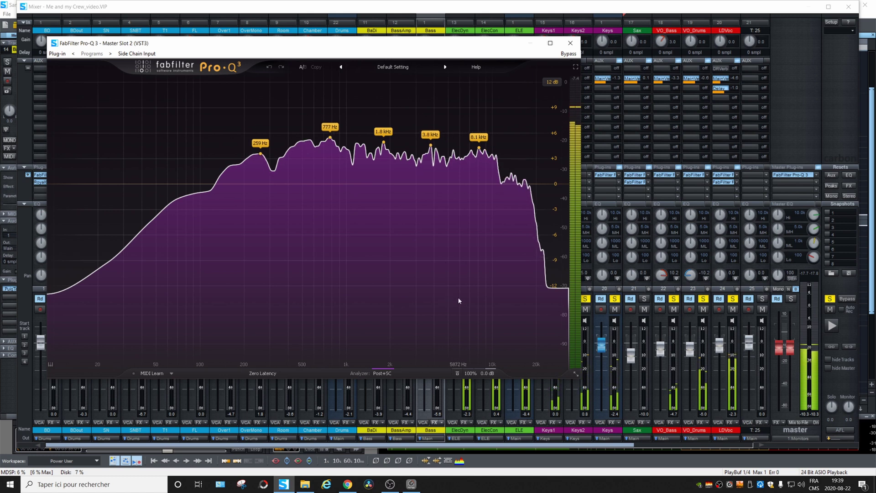
key("space")
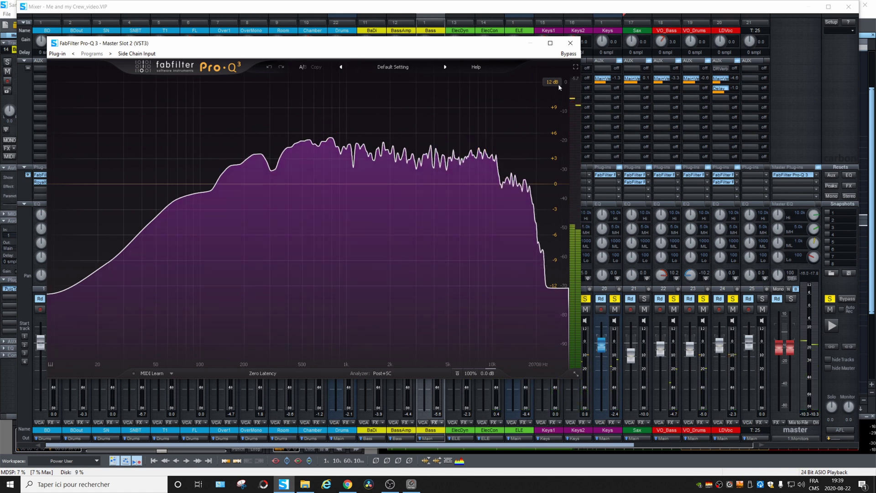
left_click(570, 43)
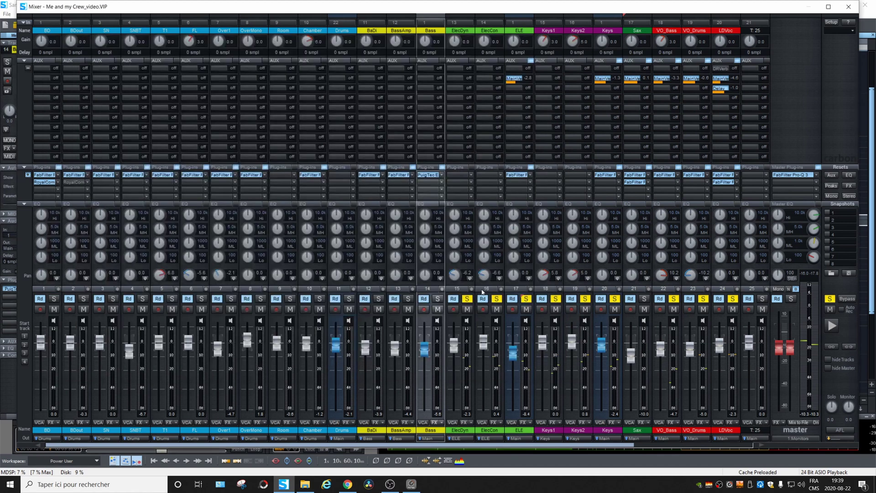
left_click(830, 300)
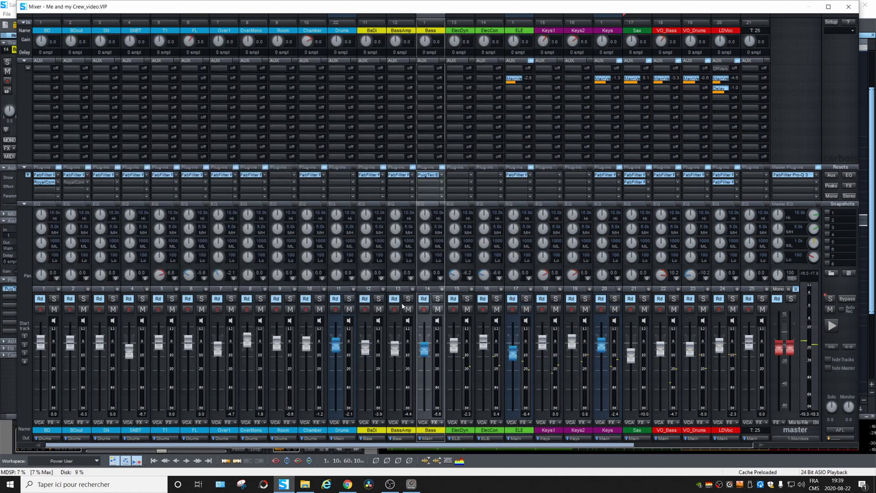
Solo the Drums group and examine its spectrum in the master Pro-Q 3 during playback.
left_click(349, 300)
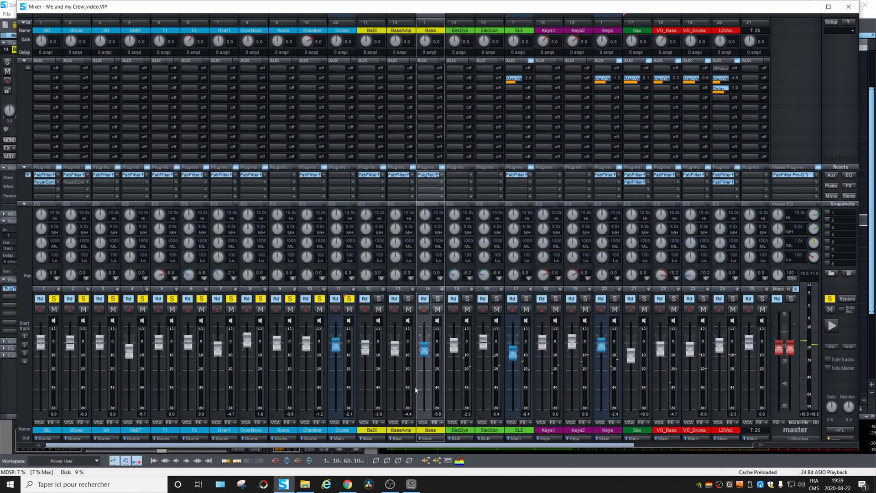
left_click(798, 175)
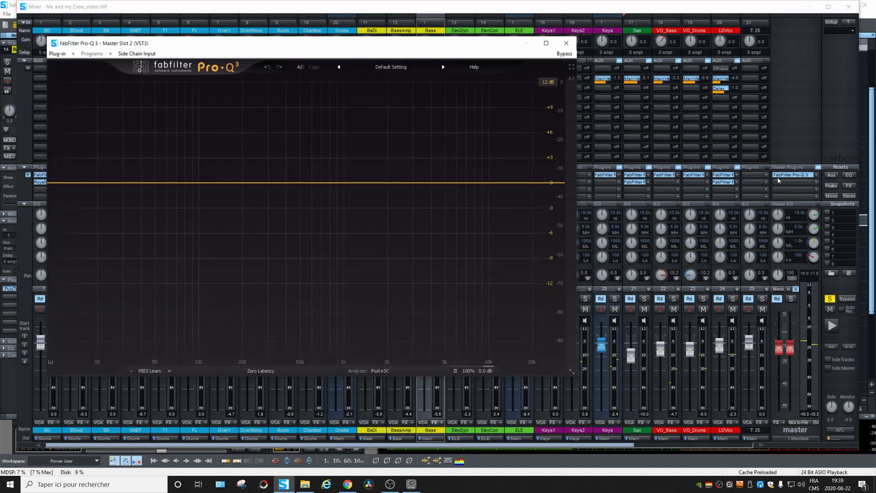
key("space")
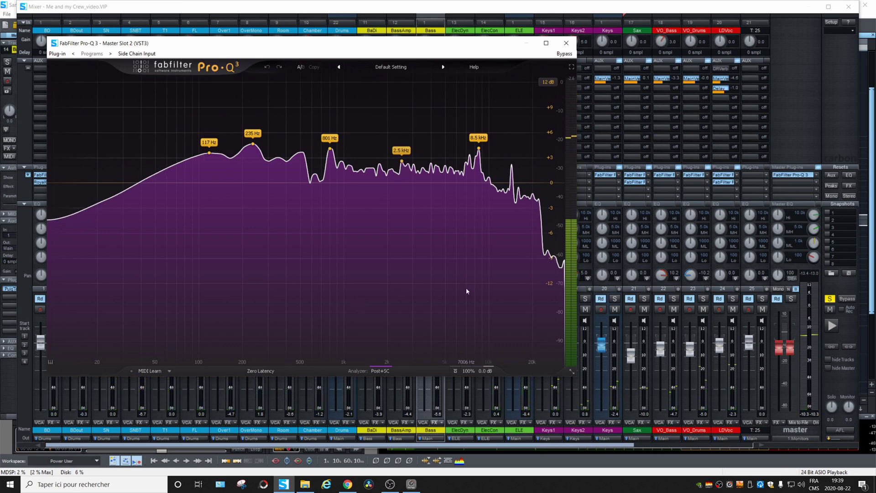
key("space")
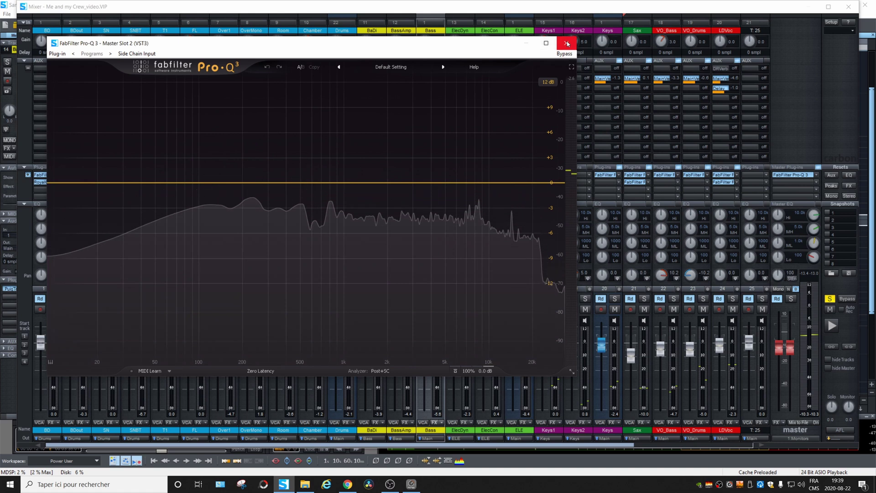
left_click(566, 42)
Solo the Over1, OverMono and Room channels with the Drums bus, play them back and open OverMono's Pro-Q 3.
left_click(349, 299)
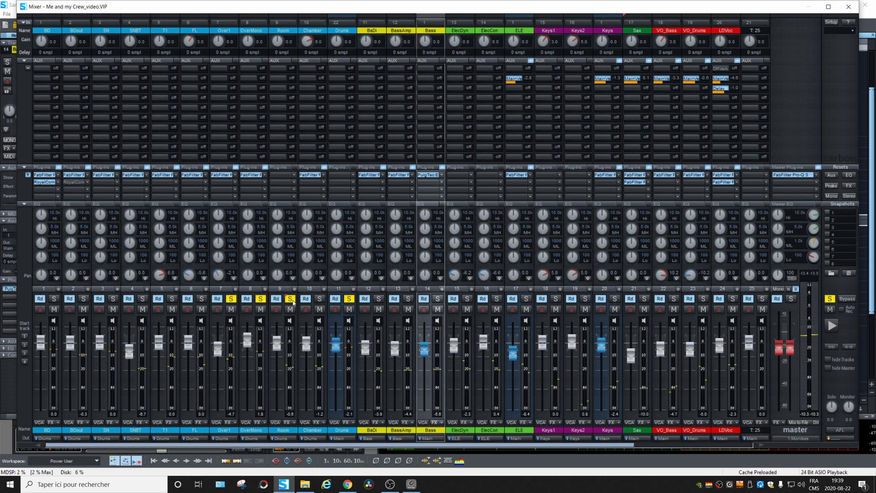
key("space")
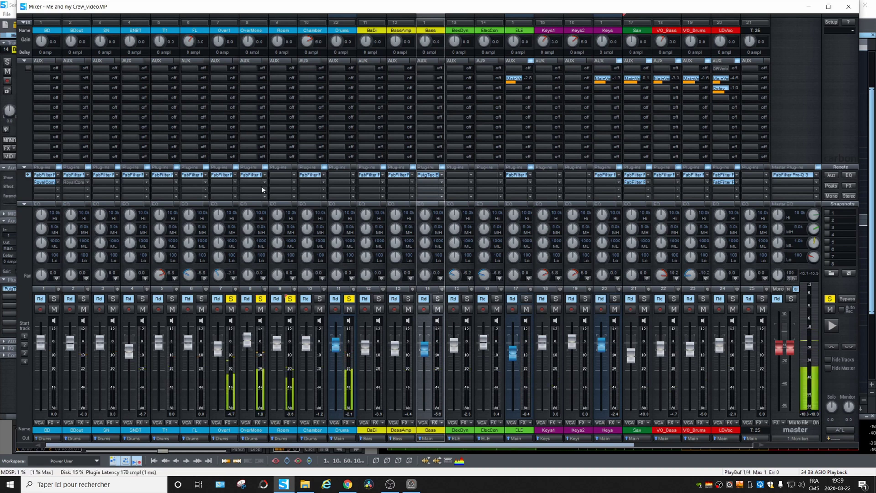
left_click(252, 175)
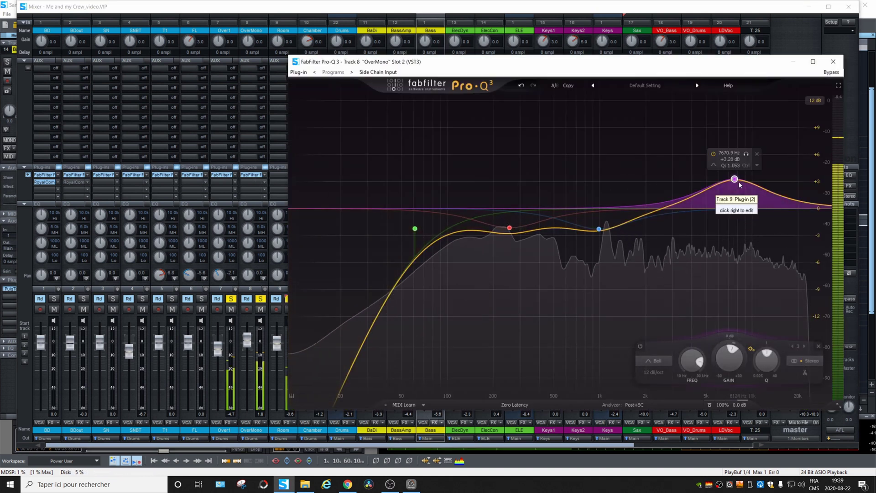
key("space")
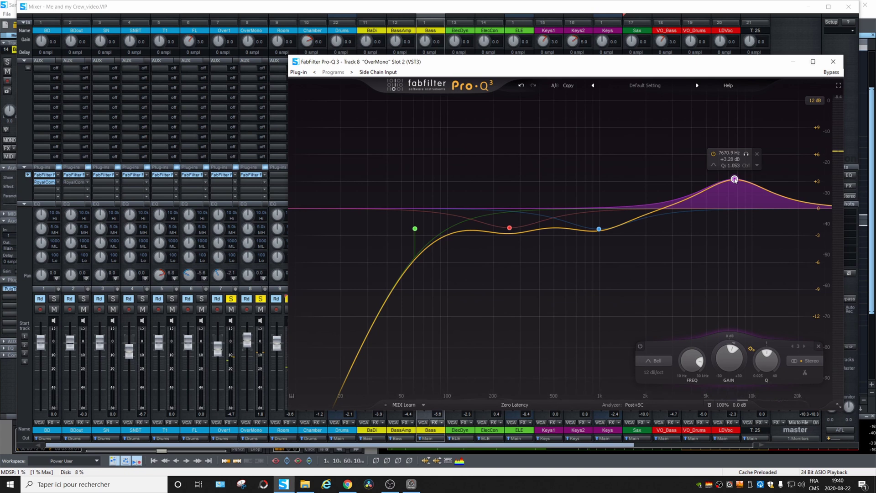
Widen OverMono's high boost to Q 0.25 at about +3.1 dB and add a narrow cut of about 3.4 dB near 7.5 kHz.
left_click_drag(736, 181, 736, 166, "ctrl")
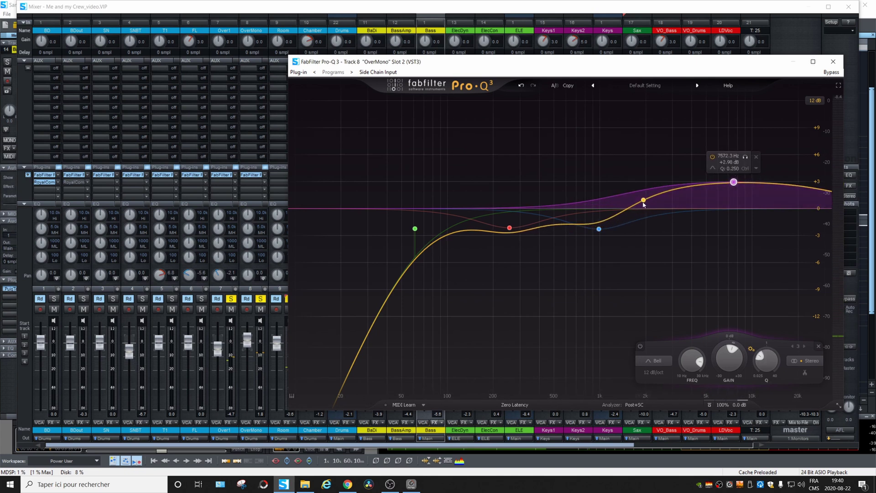
left_click_drag(739, 209, 736, 181)
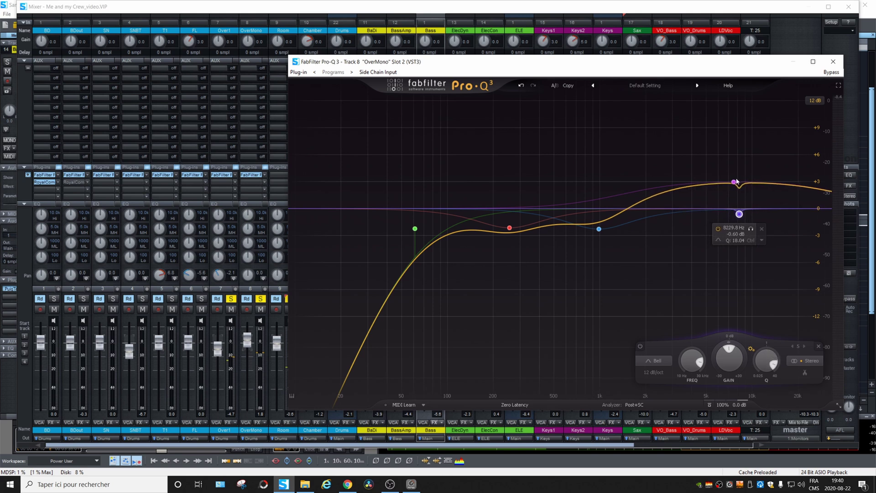
left_click_drag(740, 213, 732, 248)
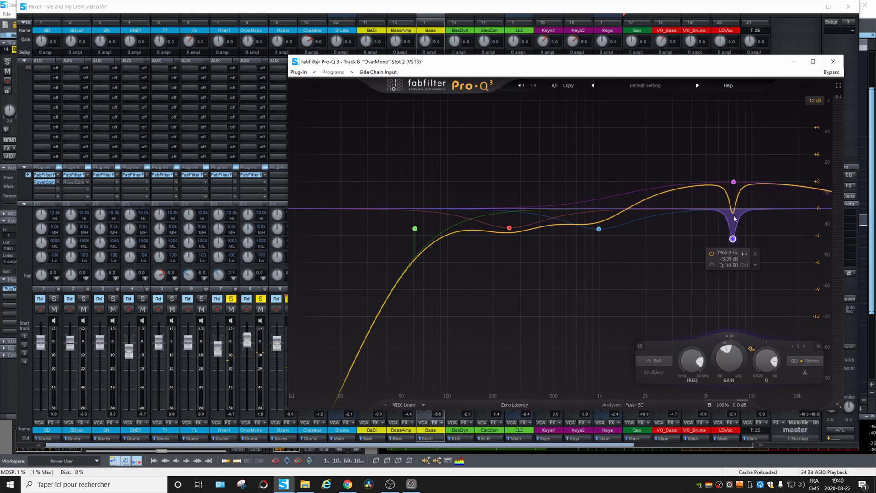
left_click(733, 182)
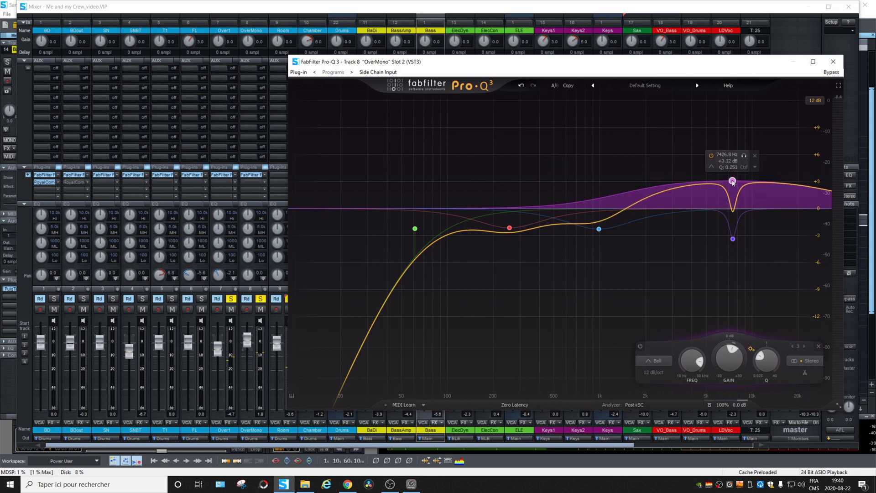
left_click(834, 61)
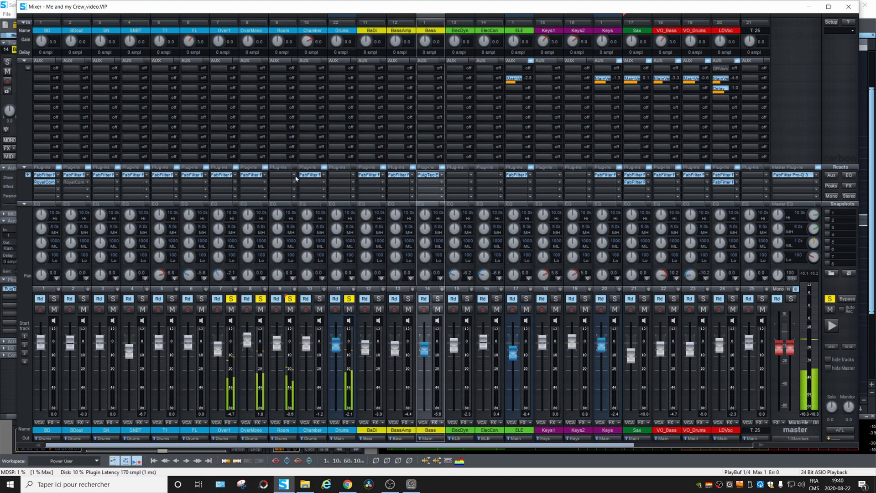
Check OverMono's equalized spectrum during playback and raise Over1's high Pro-Q 3 boost to about 3.5 dB near 11 kHz.
left_click(257, 176)
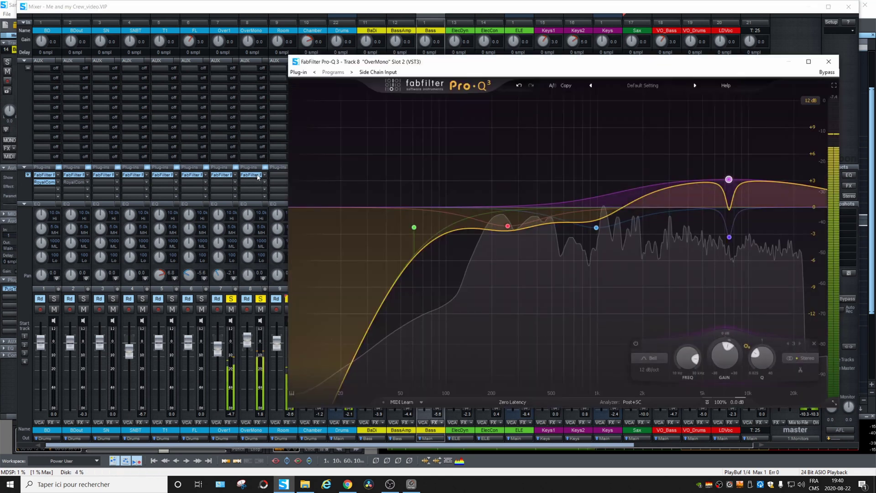
left_click(830, 62)
left_click(211, 176)
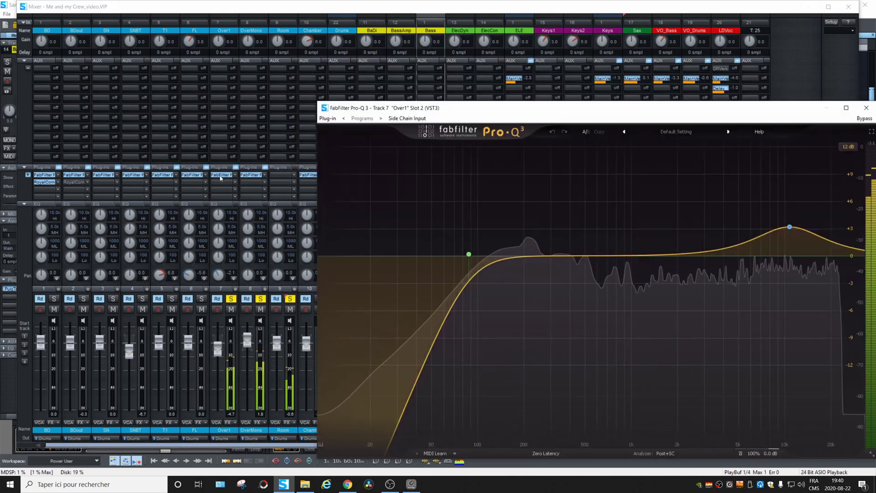
left_click_drag(790, 227, 794, 224)
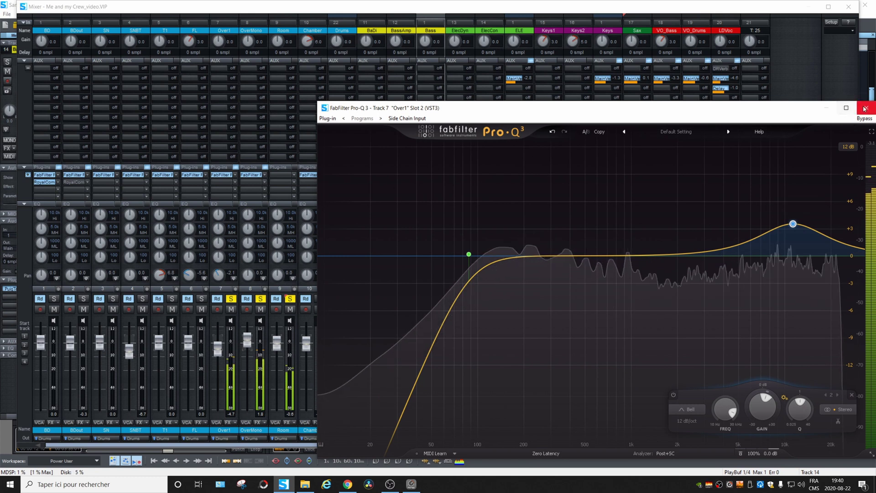
left_click(365, 179)
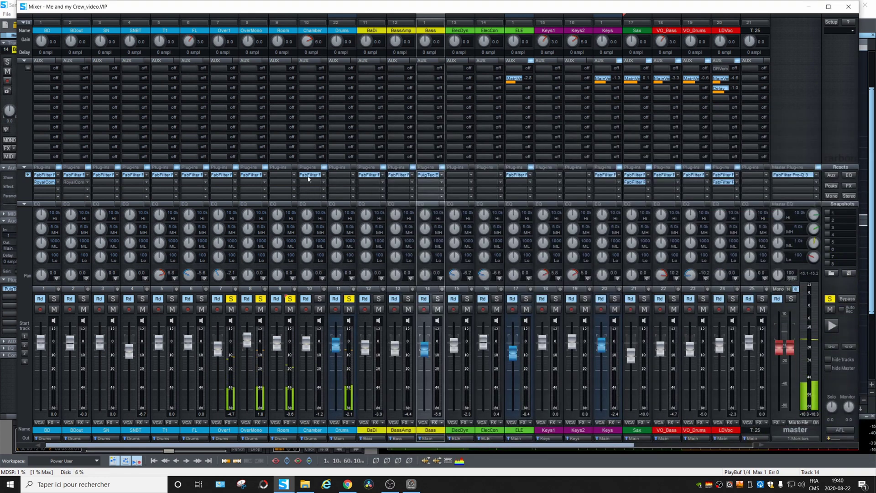
Examine the high-frequency boost in the Chamber channel's Pro-Q 3.
left_click(309, 175)
mouse_move(727, 166)
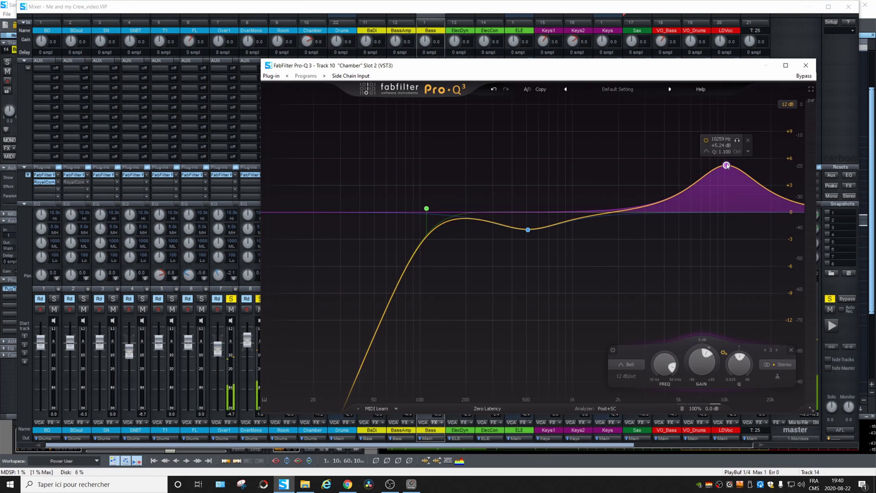
left_click(806, 65)
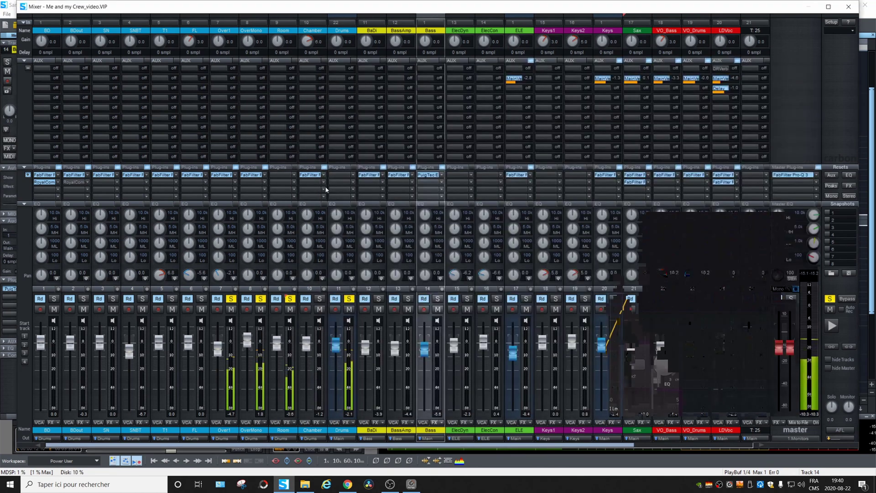
Clear the drum solos and examine the full mix's spectrum in the master Pro-Q 3 during playback.
left_click(350, 299)
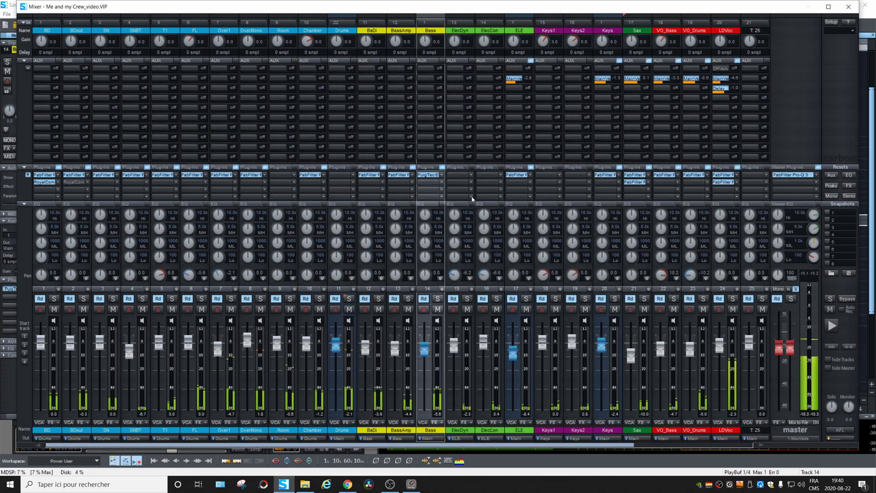
key("space")
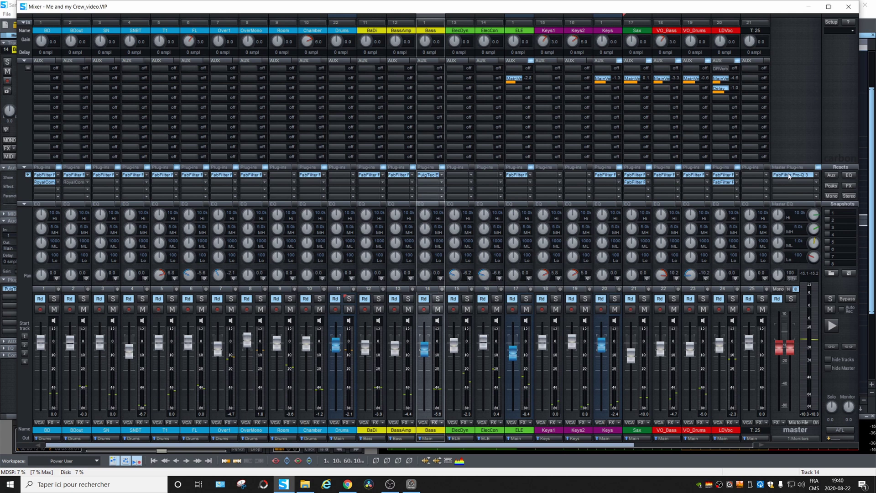
left_click(790, 176)
key("space")
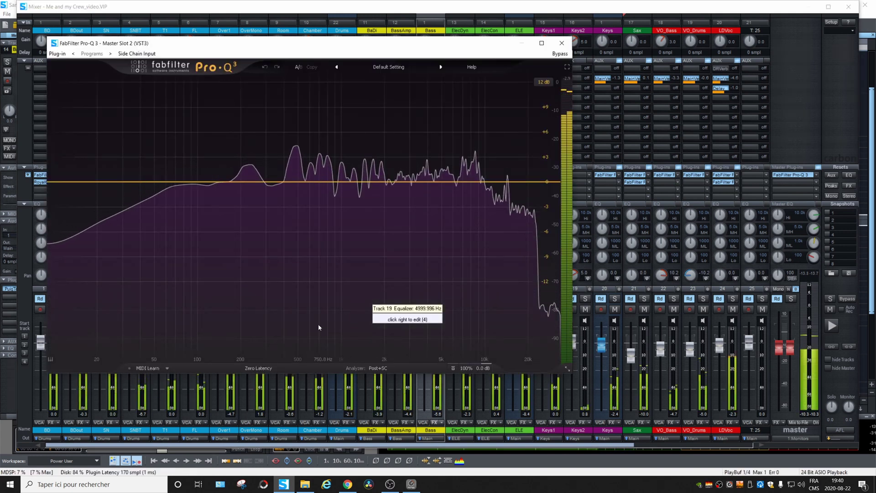